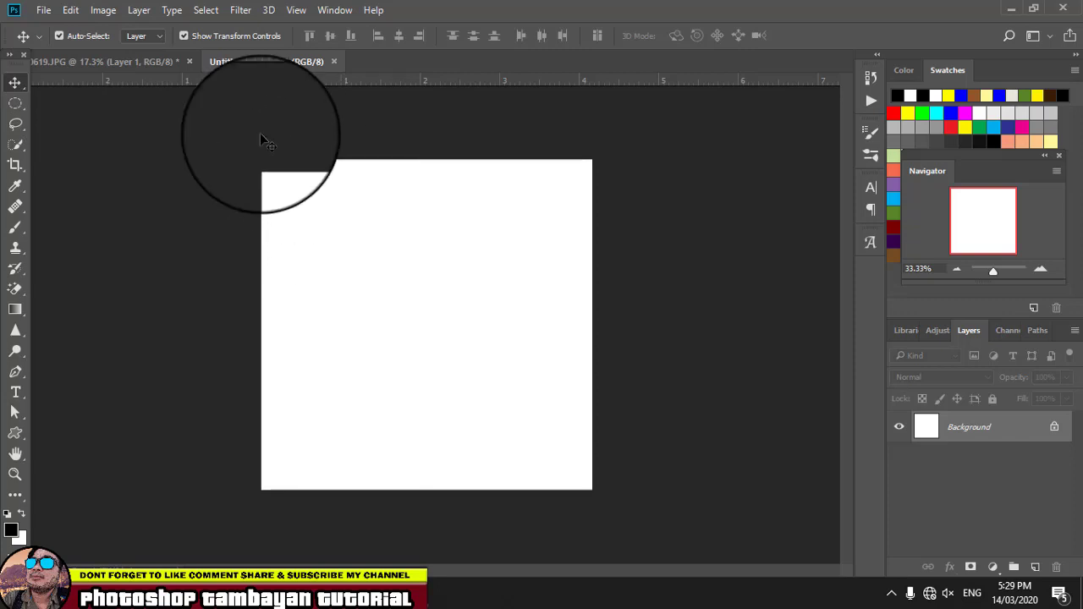
# Step: Draw a black thick-ring custom shape about 994 px in diameter on the blank Untitled-1 canvas
pyautogui.click(135, 60)
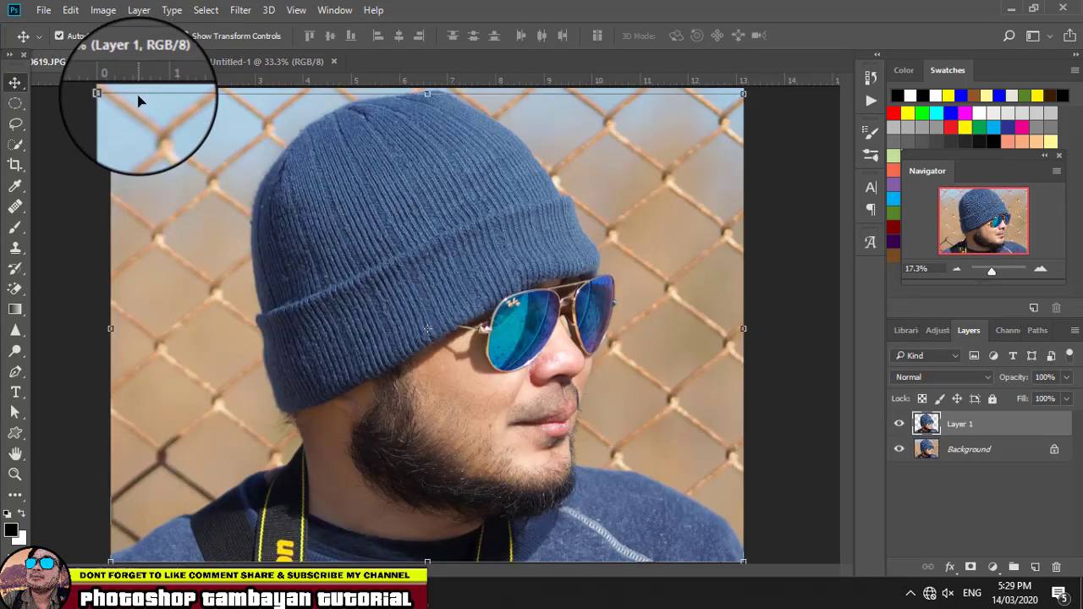
pyautogui.click(247, 61)
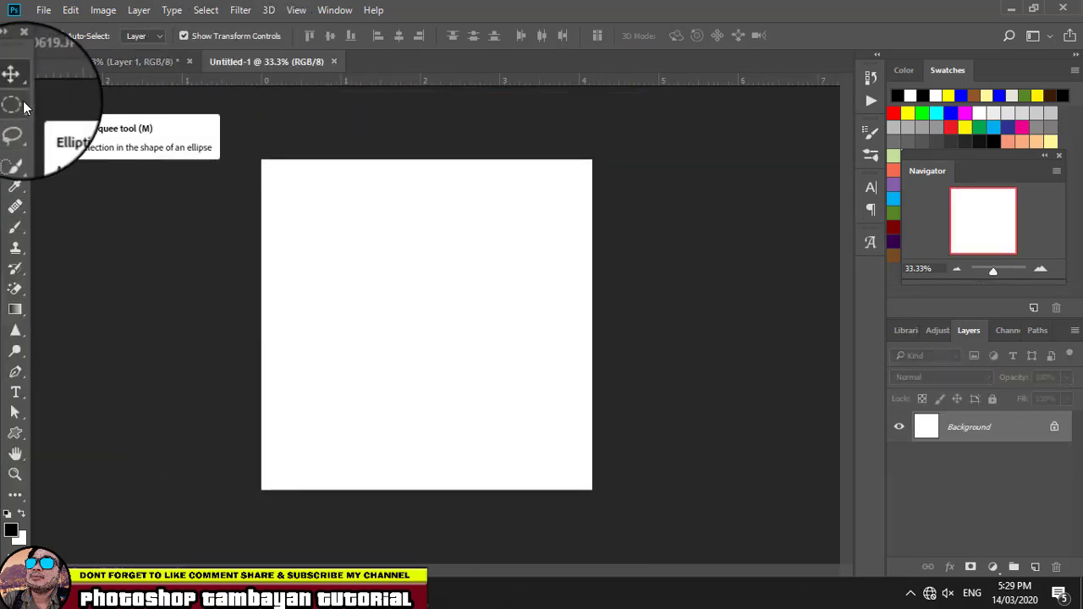
pyautogui.click(16, 435)
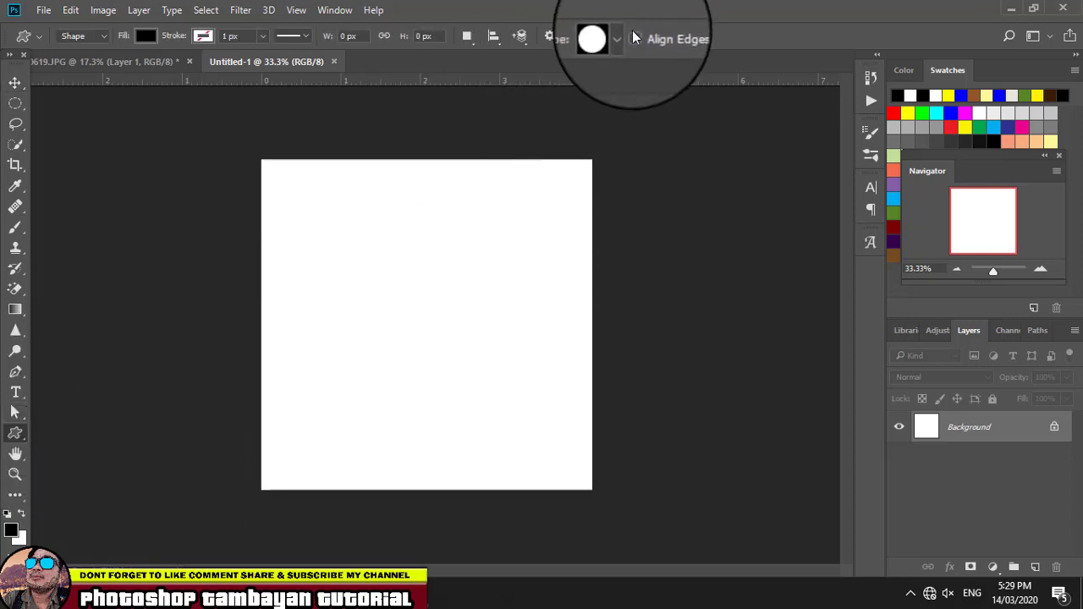
pyautogui.click(622, 39)
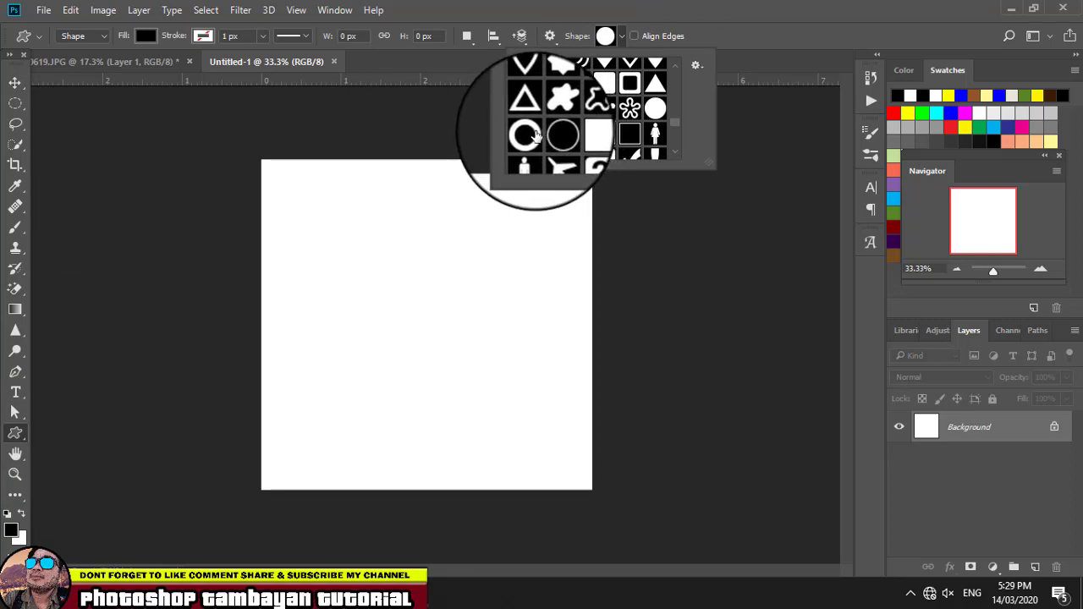
pyautogui.click(533, 134)
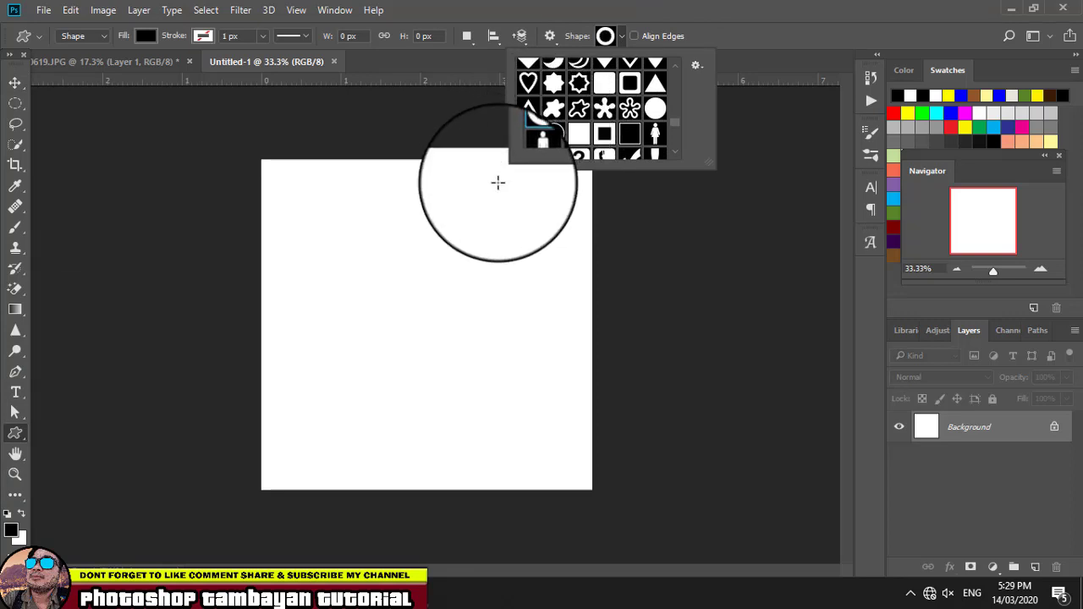
pyautogui.click(302, 198)
pyautogui.moveTo(302, 199); pyautogui.dragTo(555, 452)
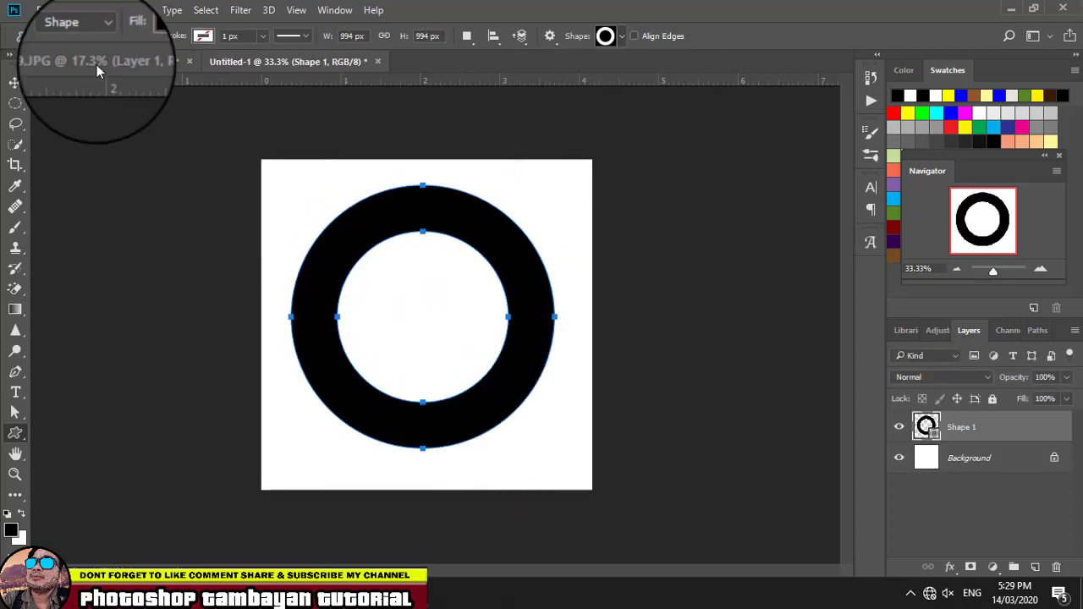
# Step: Move the black ring to the centre of the canvas and deselect it
pyautogui.click(15, 83)
pyautogui.moveTo(351, 217); pyautogui.dragTo(477, 227)
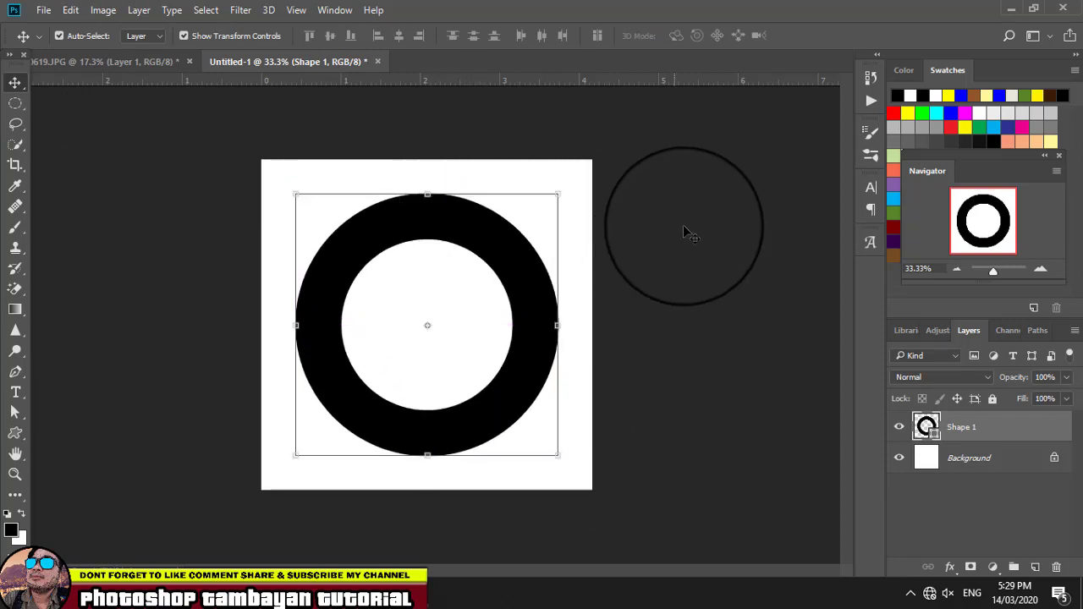
pyautogui.click(699, 224)
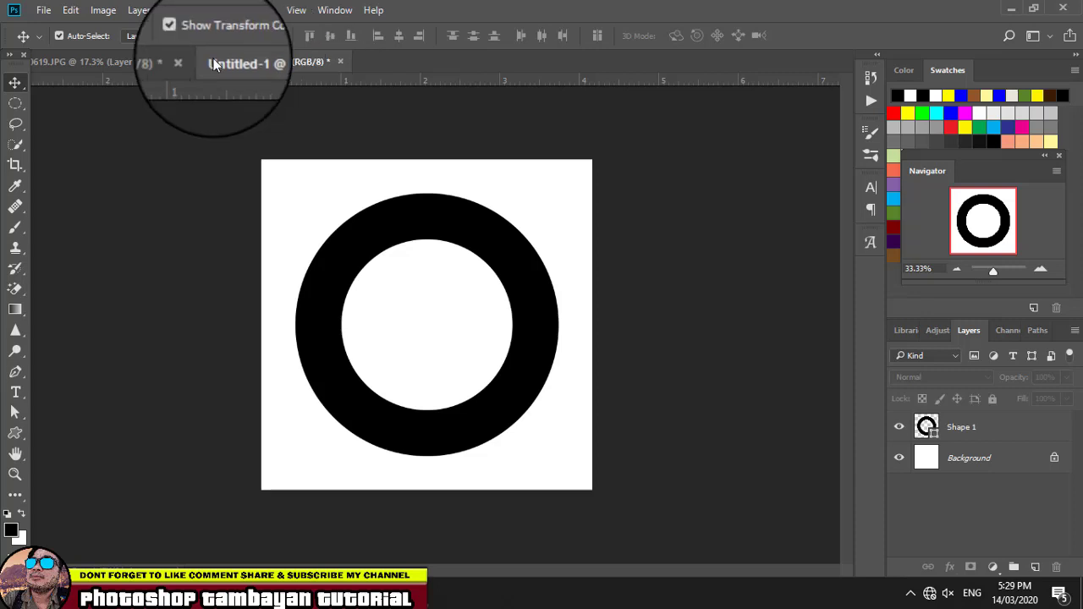
# Step: Hide the Background layer in the portrait photo and copy its cut-out Layer 1 into the Untitled-1 document
pyautogui.click(103, 63)
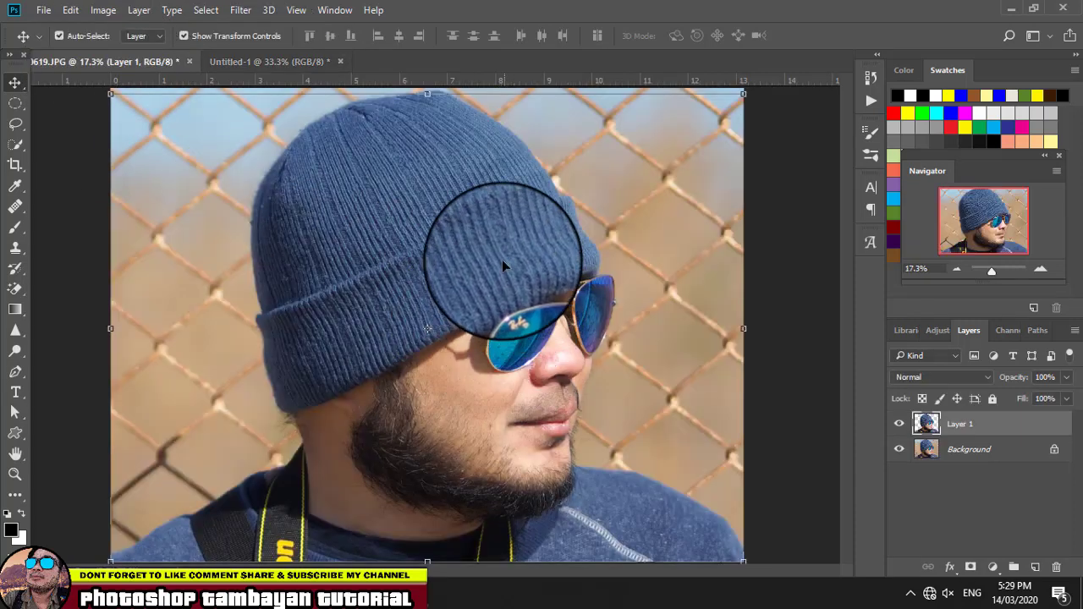
pyautogui.click(900, 455)
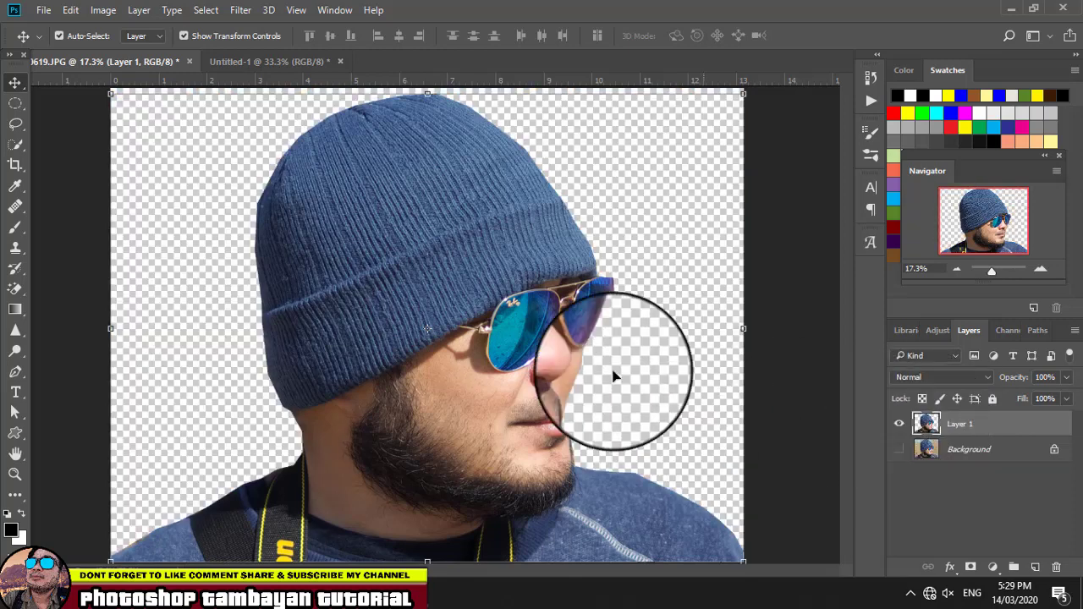
pyautogui.moveTo(406, 171); pyautogui.dragTo(411, 305)
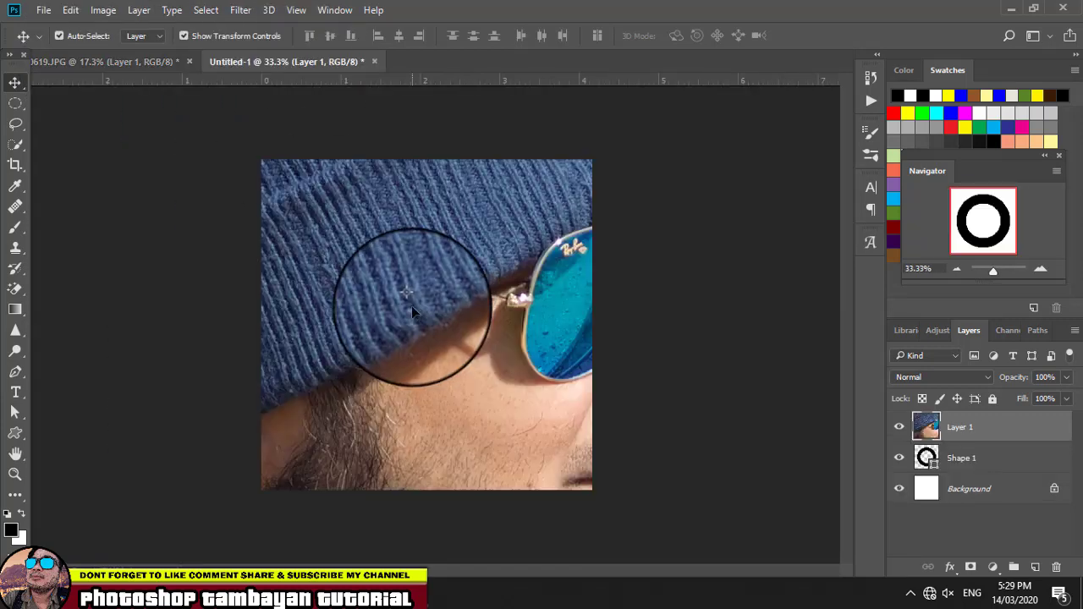
pyautogui.moveTo(363, 217); pyautogui.dragTo(519, 435)
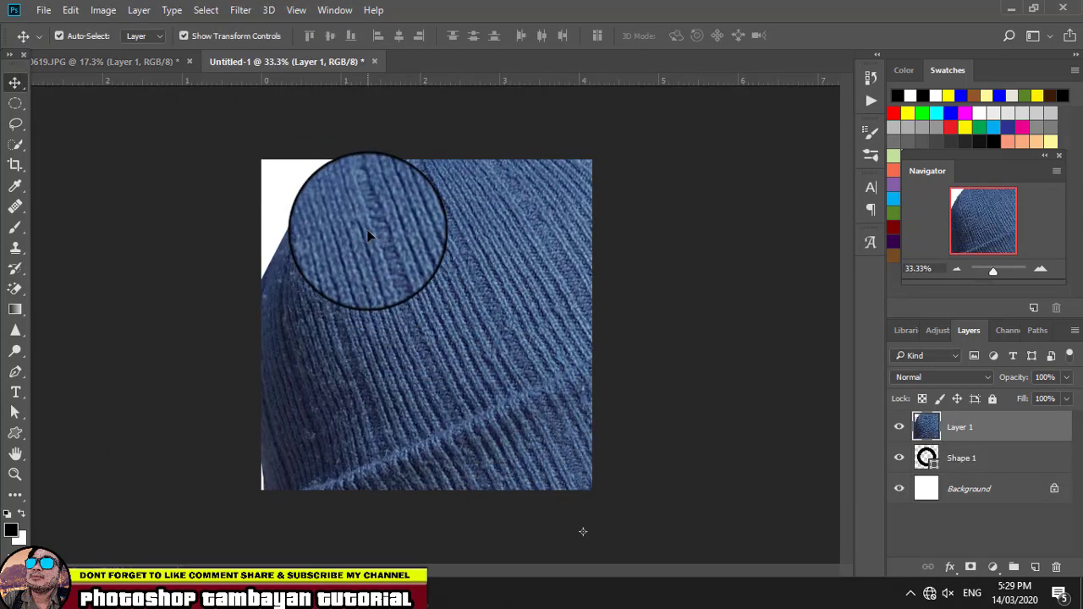
# Step: Scale the copied portrait down to about 33% and position it over the ring
pyautogui.hotkey('ctrl', '0')
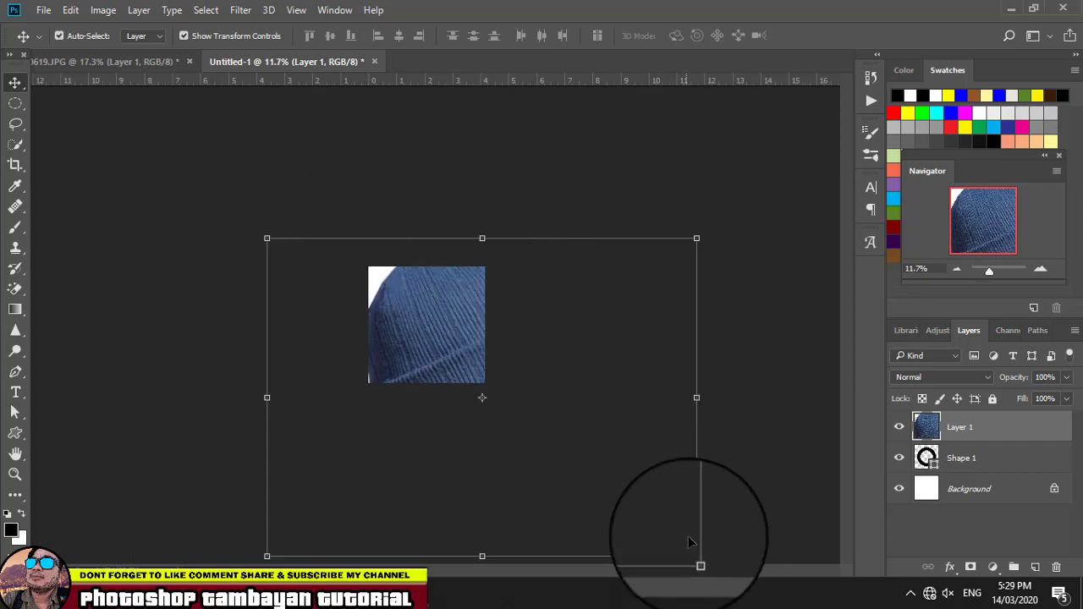
pyautogui.moveTo(696, 556); pyautogui.dragTo(430, 394)
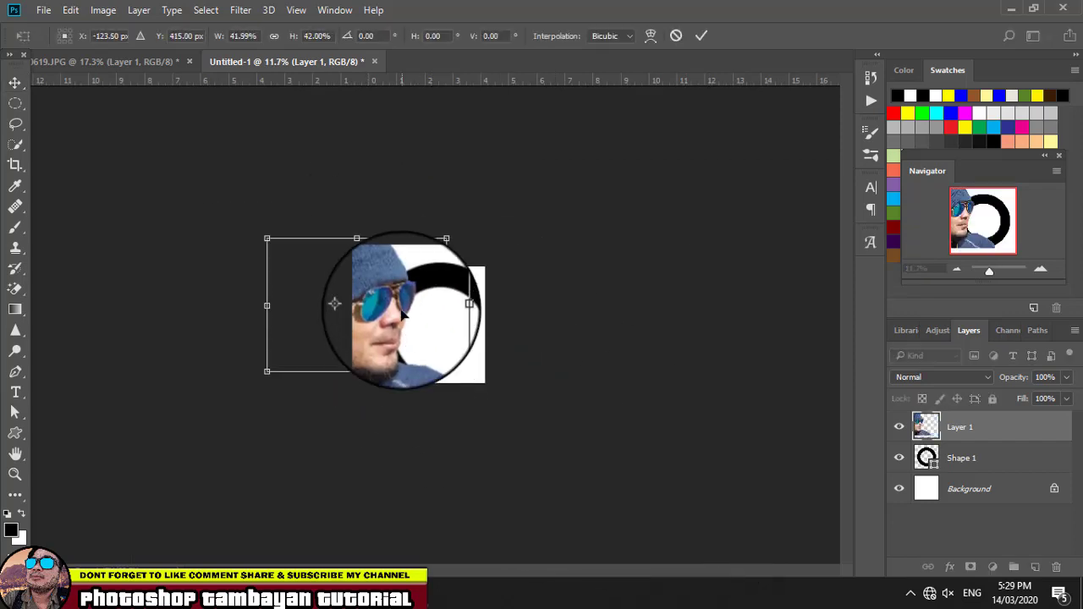
pyautogui.moveTo(410, 300); pyautogui.dragTo(451, 320)
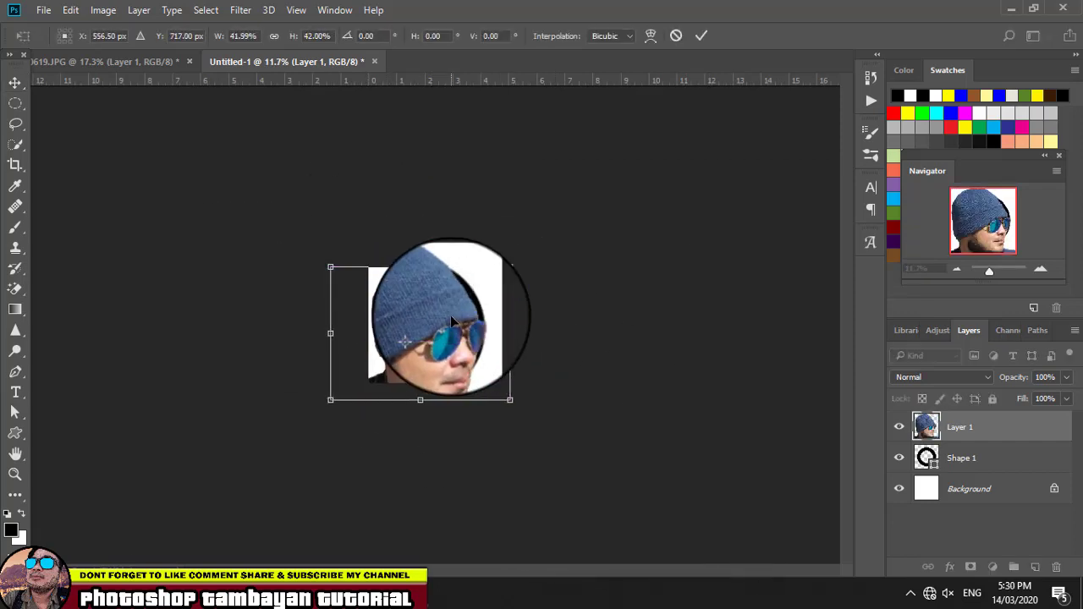
pyautogui.scroll(5, 451, 319)
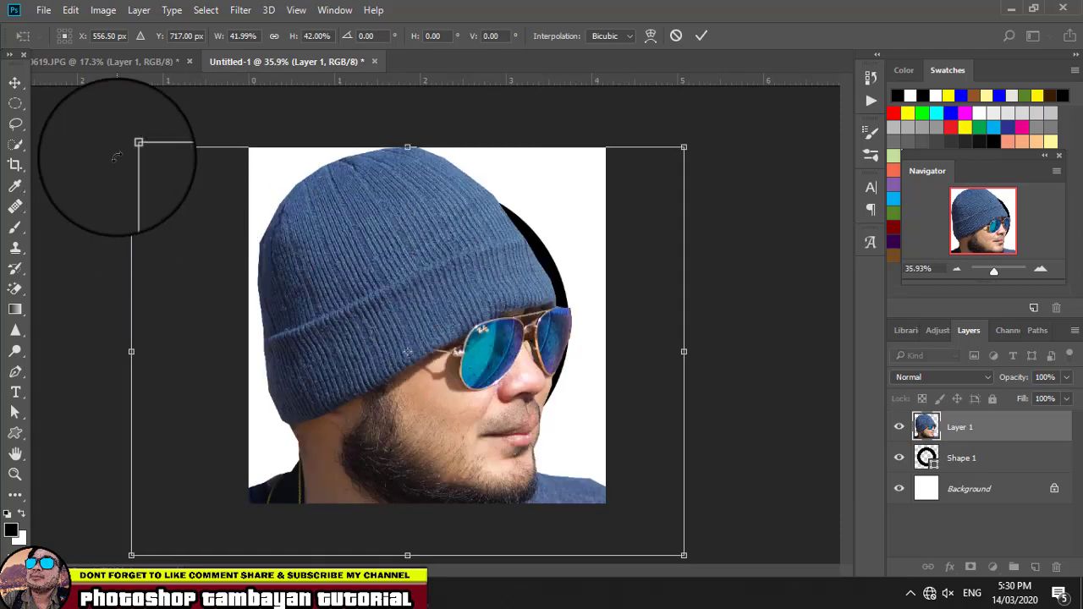
pyautogui.moveTo(121, 138); pyautogui.dragTo(222, 254)
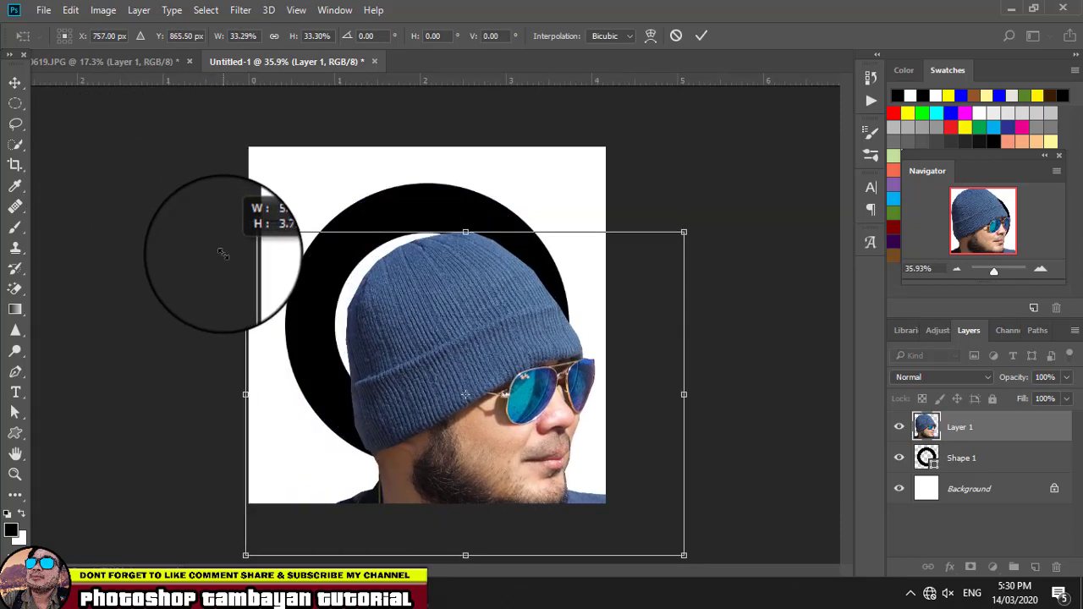
pyautogui.moveTo(520, 343); pyautogui.dragTo(490, 299)
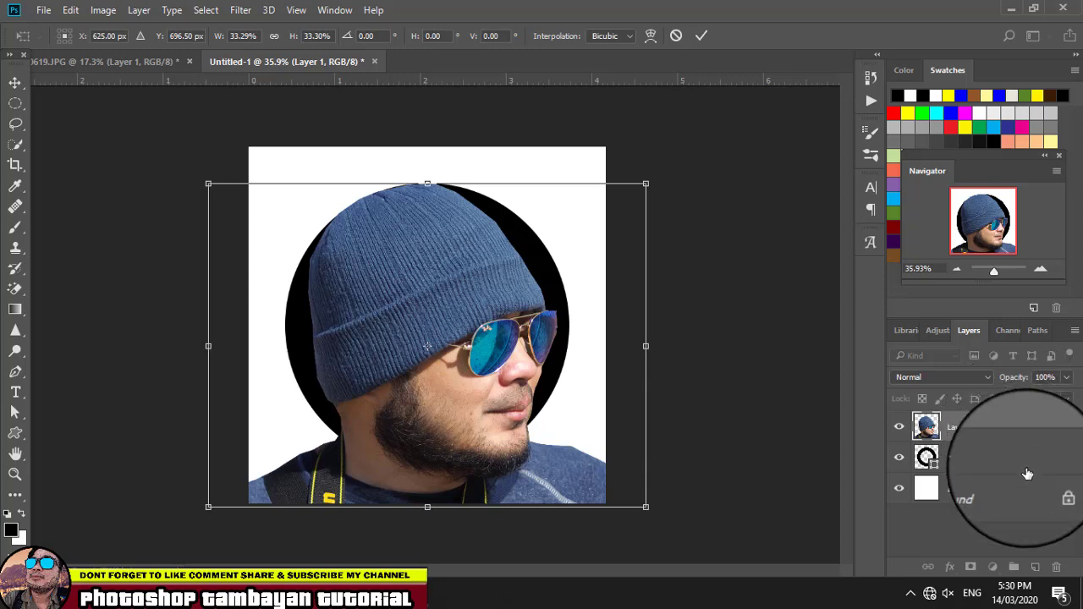
pyautogui.press('Return')
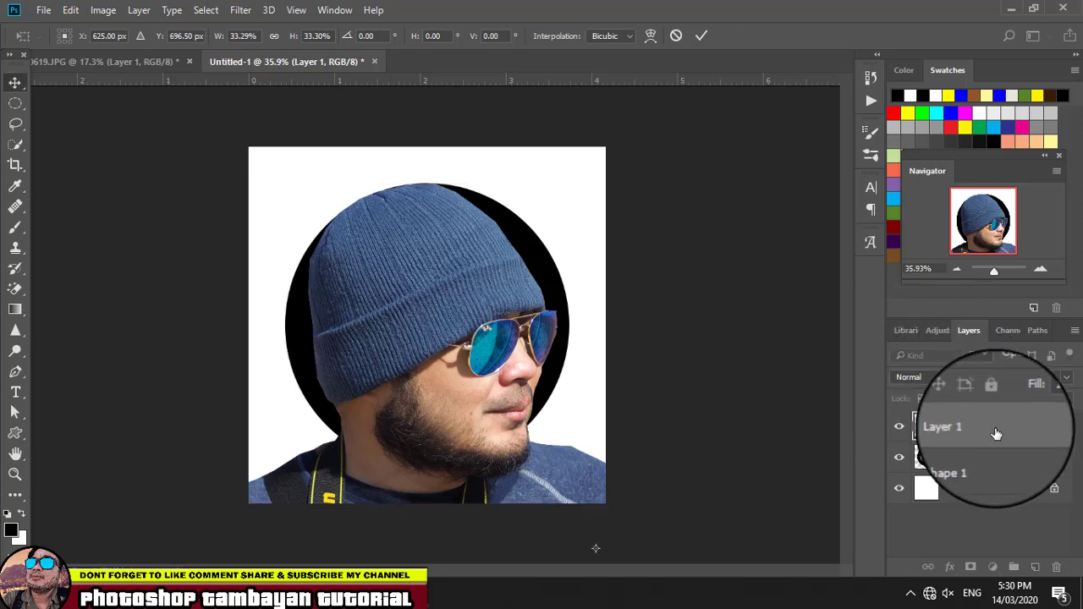
# Step: Place Layer 1 beneath Shape 1 and scale the portrait to about 54%, fitting the head inside the ring's opening
pyautogui.moveTo(1016, 433); pyautogui.dragTo(1009, 467)
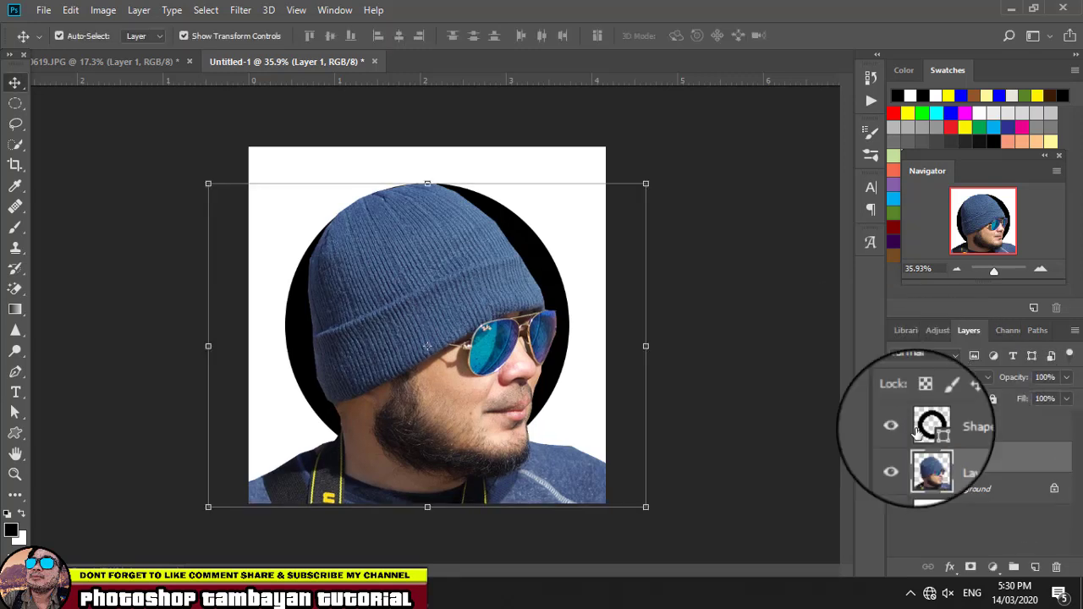
pyautogui.moveTo(644, 508); pyautogui.dragTo(540, 428)
pyautogui.moveTo(410, 290); pyautogui.dragTo(464, 319)
pyautogui.moveTo(594, 458); pyautogui.dragTo(522, 405)
pyautogui.moveTo(442, 305); pyautogui.dragTo(467, 321)
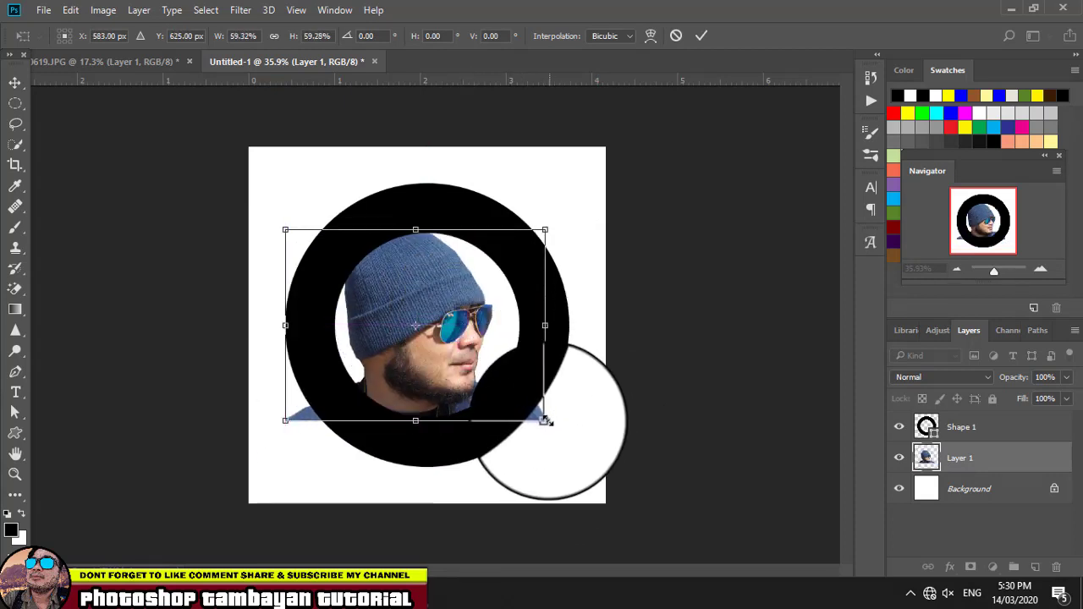
pyautogui.moveTo(544, 420); pyautogui.dragTo(506, 391)
pyautogui.moveTo(442, 299); pyautogui.dragTo(464, 325)
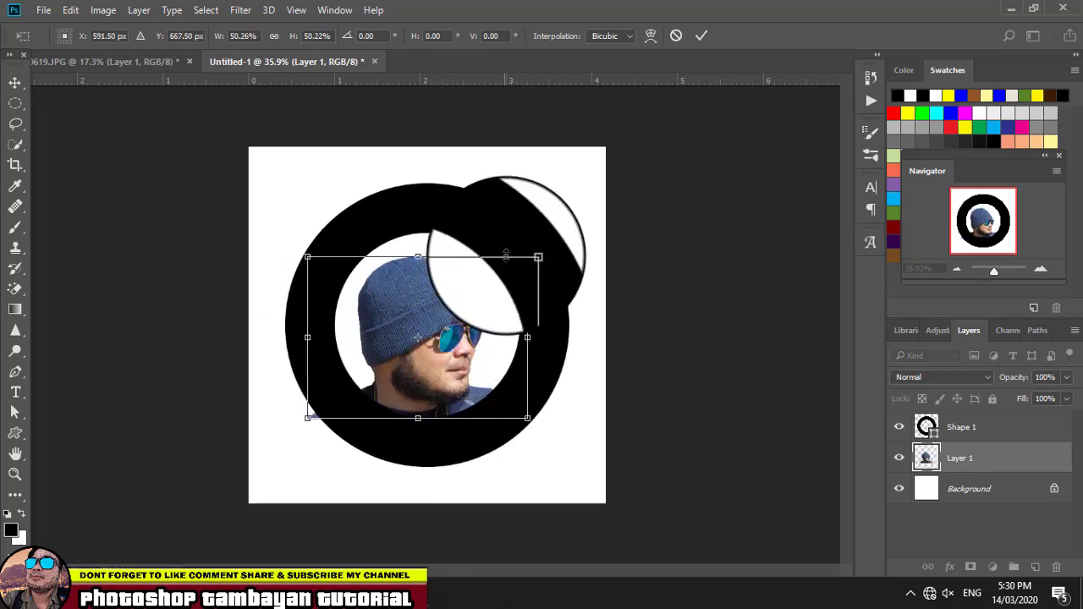
pyautogui.moveTo(526, 256); pyautogui.dragTo(546, 243)
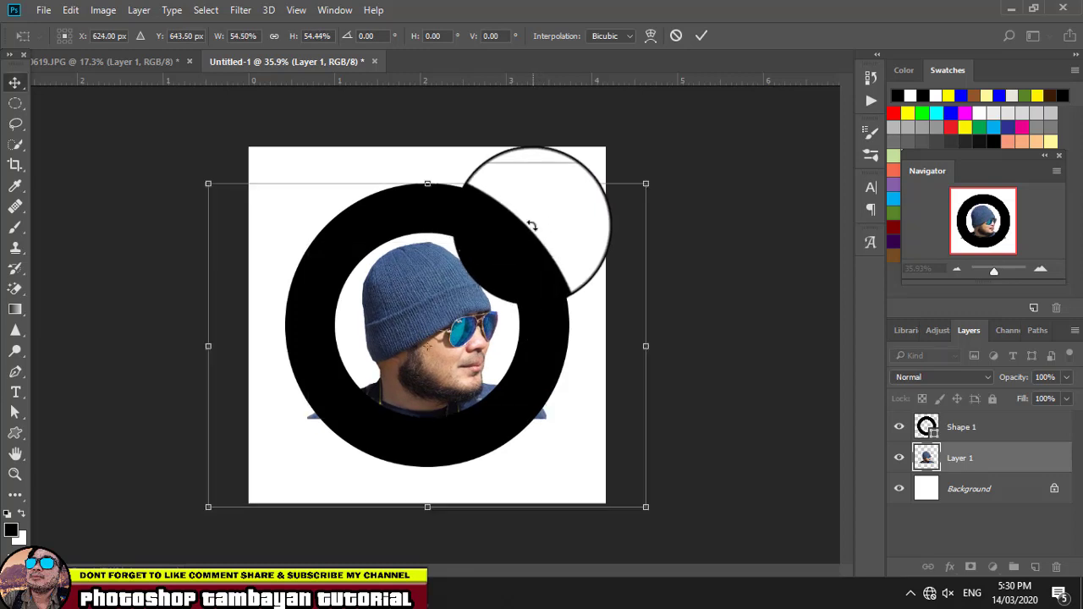
pyautogui.press('Return')
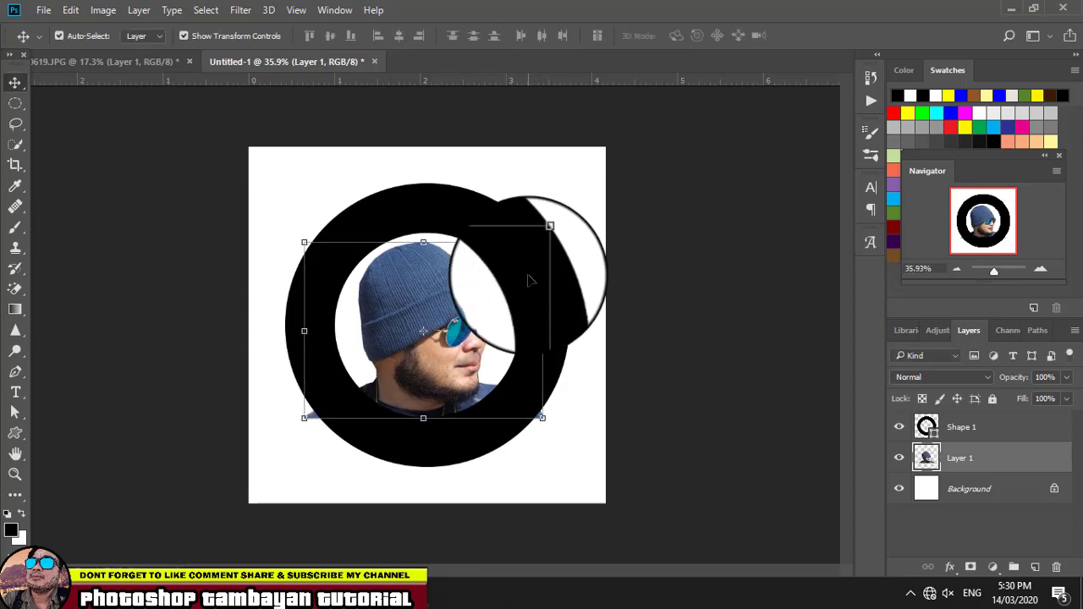
# Step: Erase the shoulder parts of Layer 1 that stick out beyond the ring, using a hard round eraser tip smaller than 400 px
pyautogui.moveTo(15, 288); pyautogui.dragTo(66, 292)
pyautogui.click(66, 290)
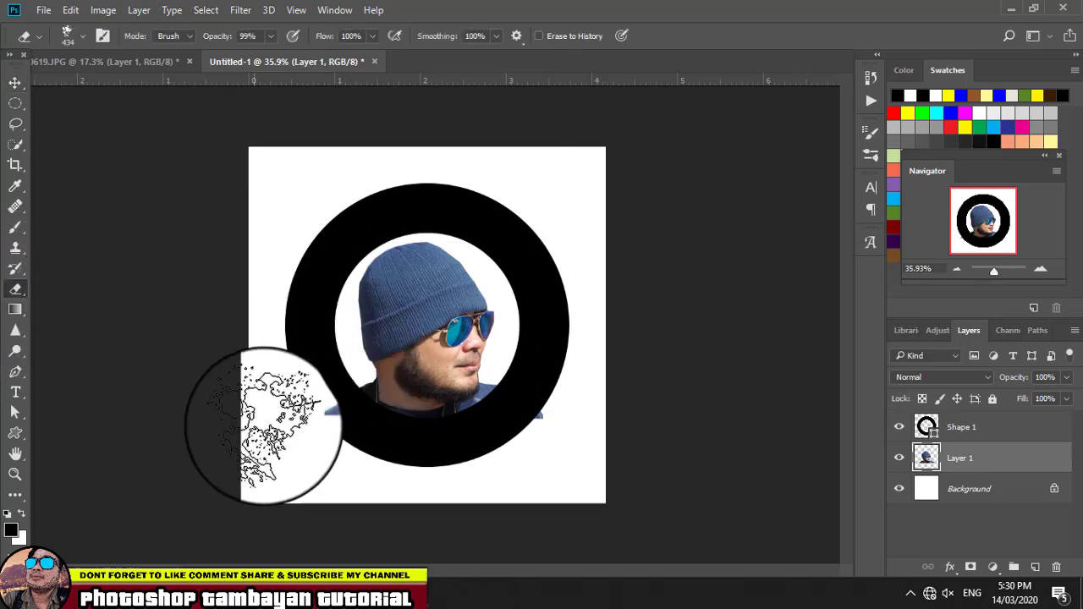
pyautogui.click(84, 37)
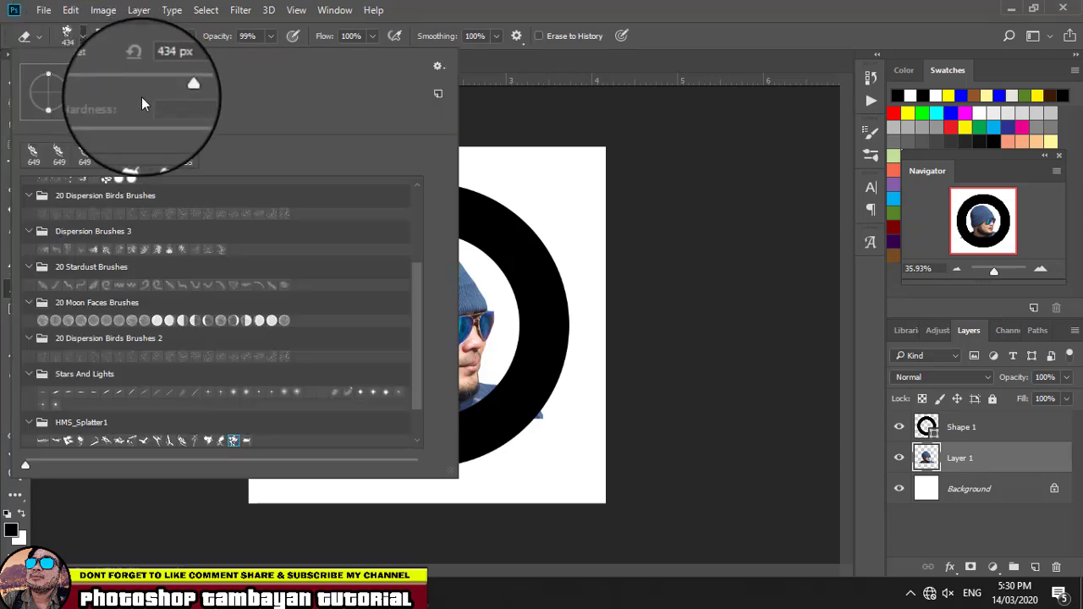
pyautogui.scroll(3, 415, 202)
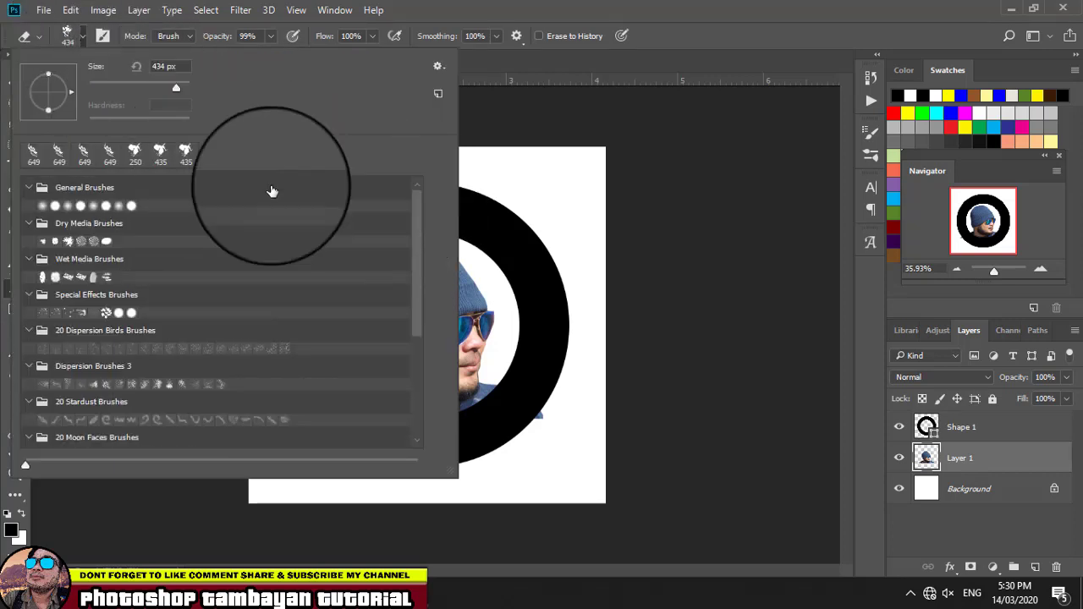
pyautogui.click(133, 208)
pyautogui.click(567, 5)
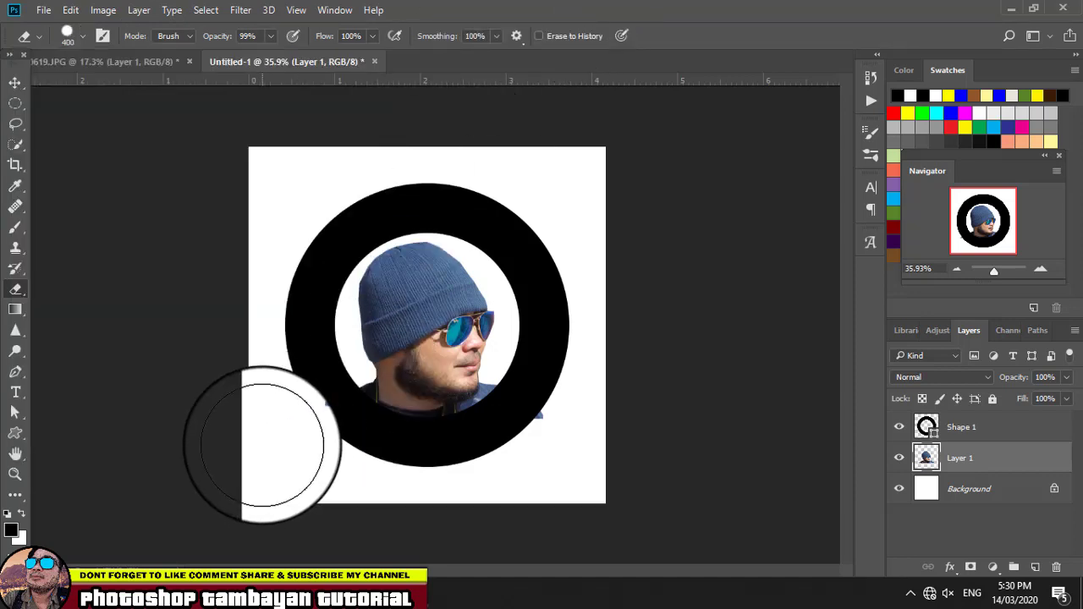
pyautogui.press('[')
pyautogui.press('[')
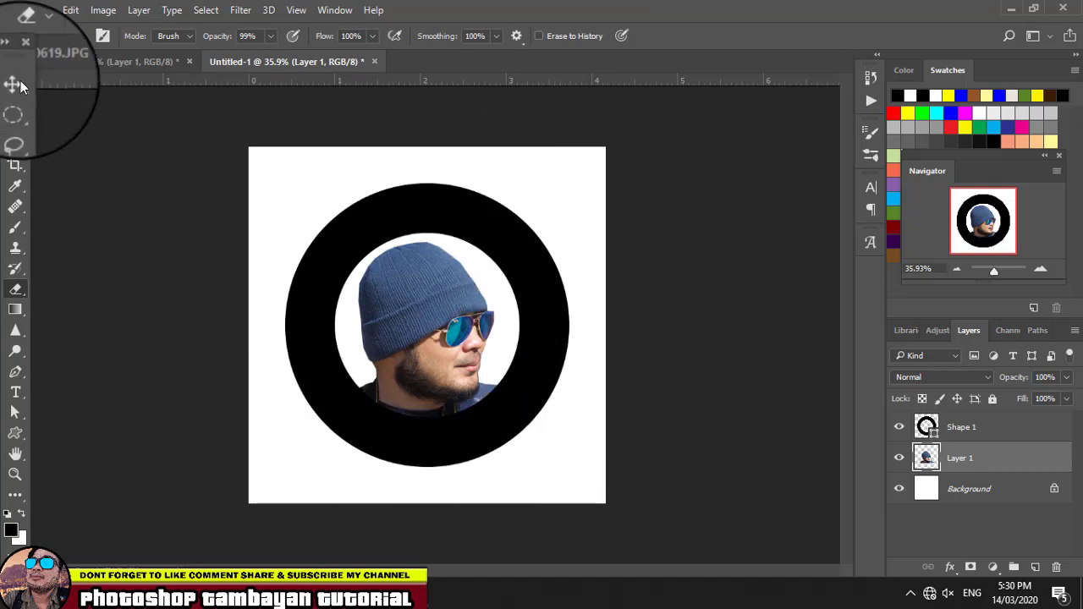
# Step: Apply a Threshold adjustment with level 120 to the portrait on Layer 1
pyautogui.click(13, 82)
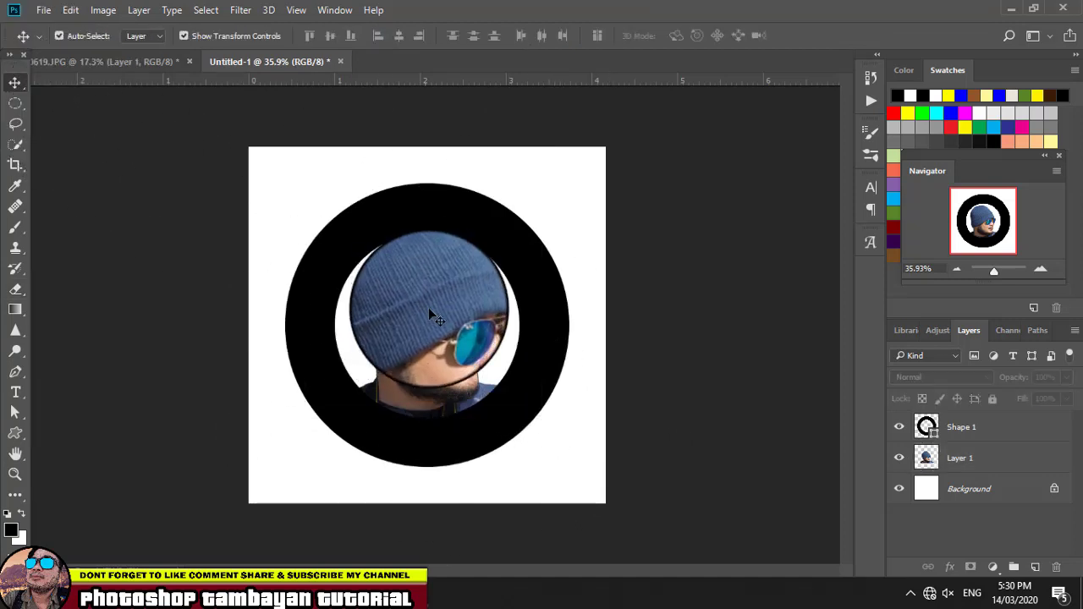
pyautogui.moveTo(432, 322); pyautogui.dragTo(435, 323)
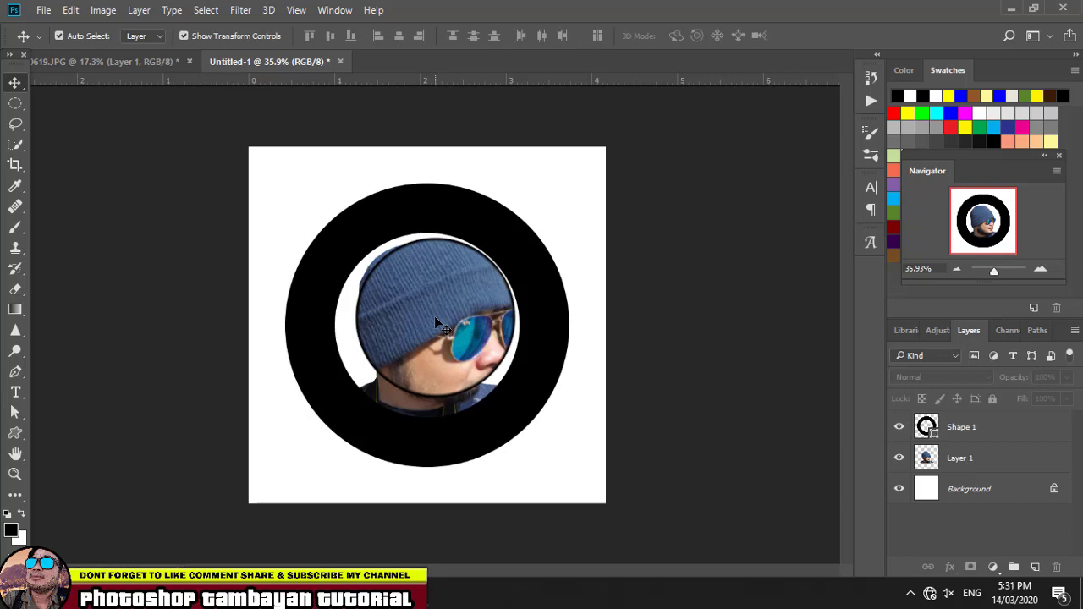
pyautogui.click(435, 319)
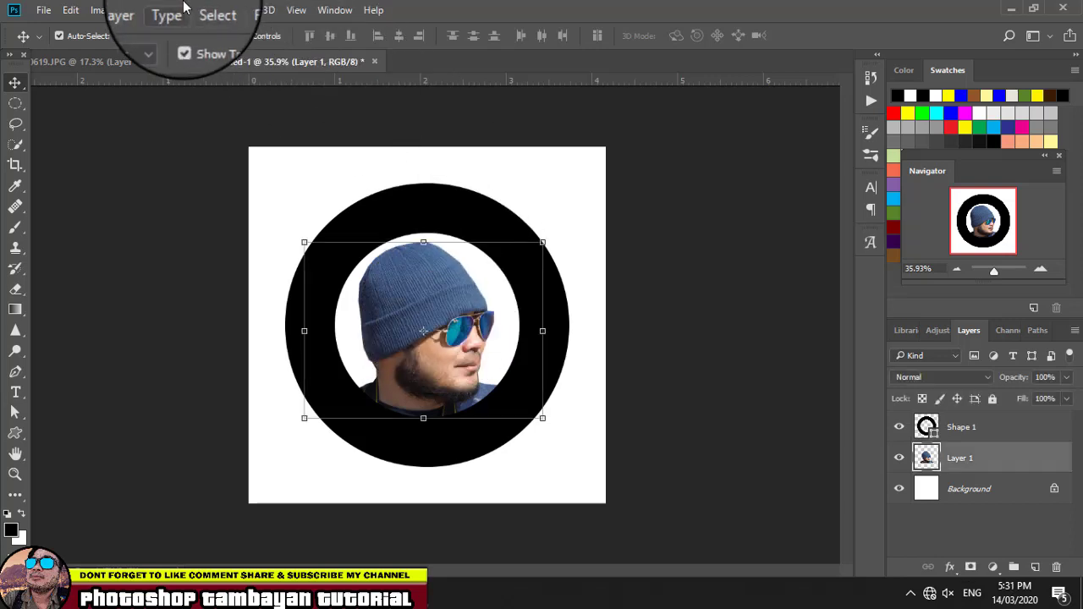
pyautogui.click(103, 9)
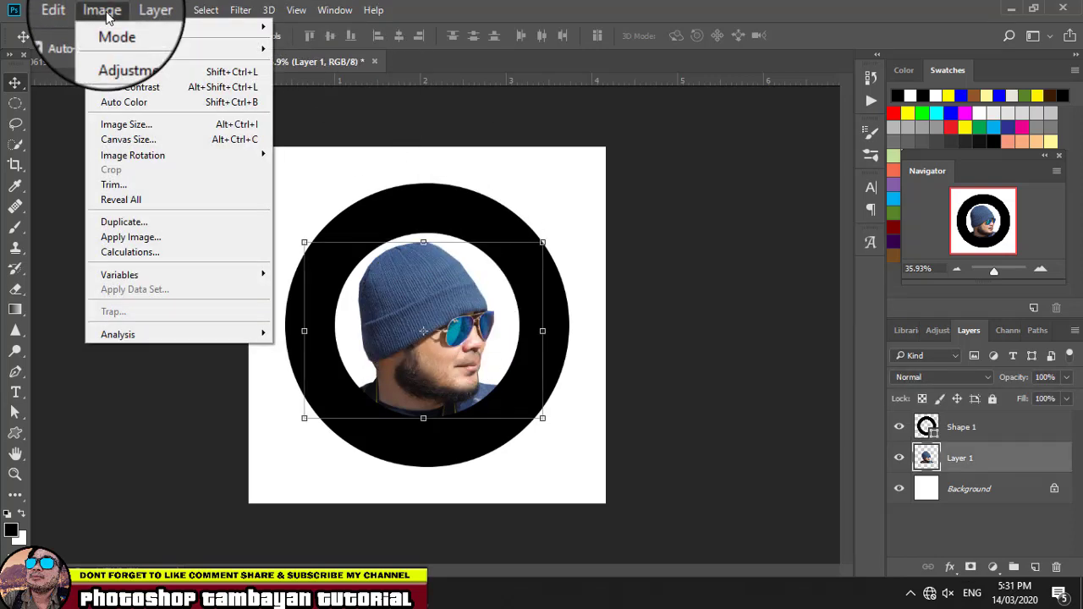
pyautogui.moveTo(112, 62)
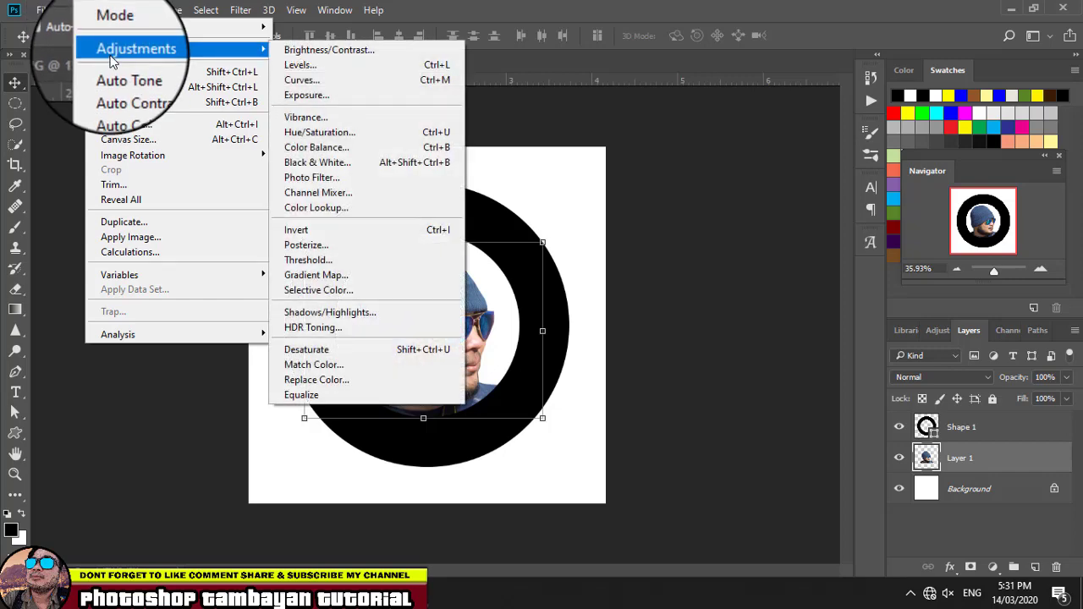
pyautogui.click(326, 263)
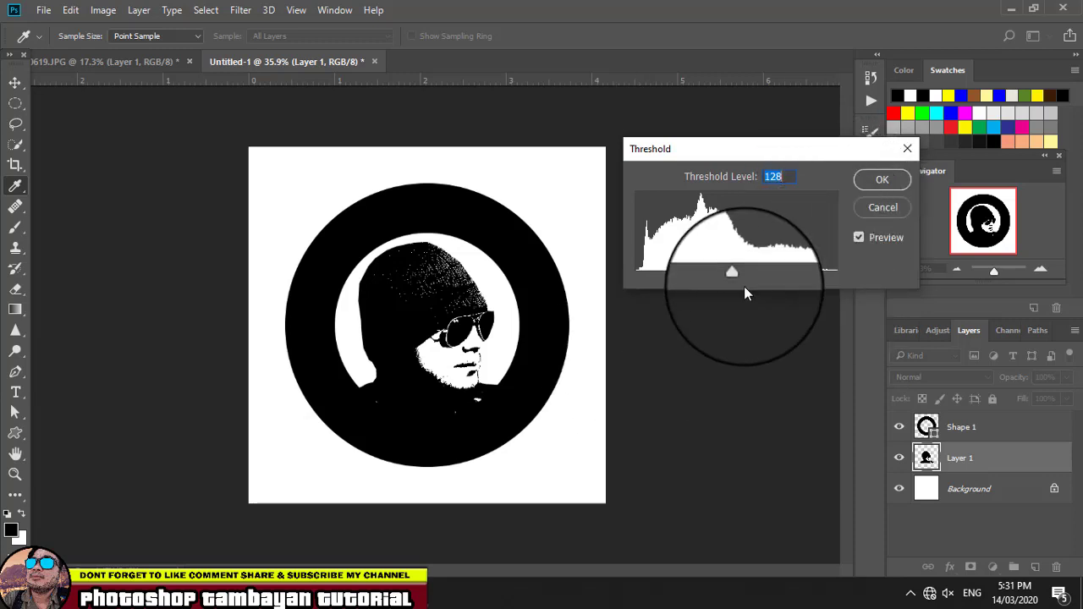
pyautogui.moveTo(733, 273)
pyautogui.mouseDown()
pyautogui.moveTo(708, 273)
pyautogui.moveTo(796, 279)
pyautogui.moveTo(687, 271)
pyautogui.moveTo(730, 289)
pyautogui.mouseUp()
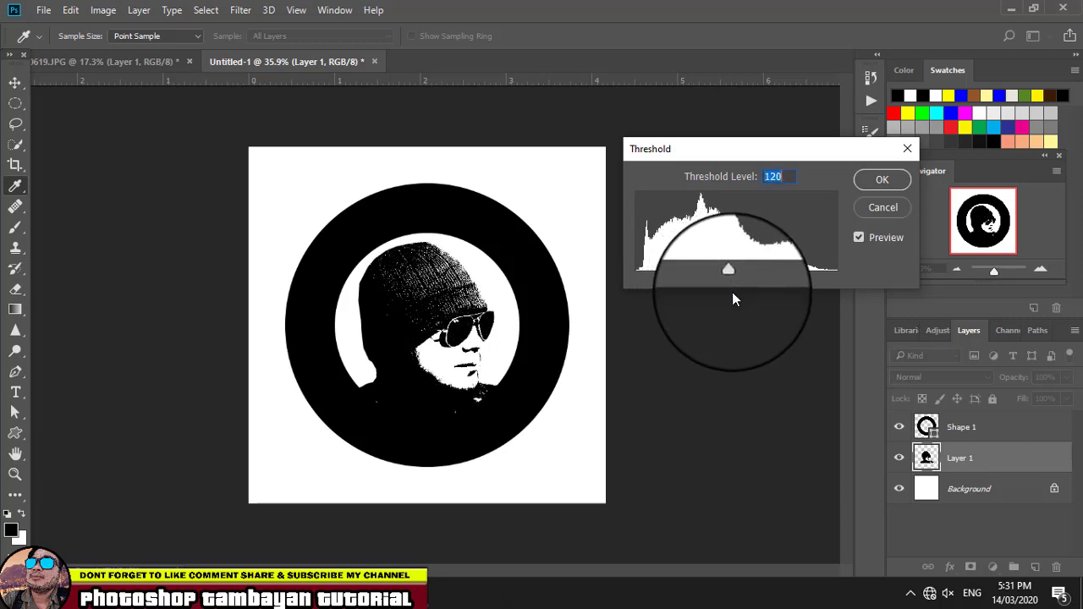
pyautogui.click(882, 179)
pyautogui.press('v')
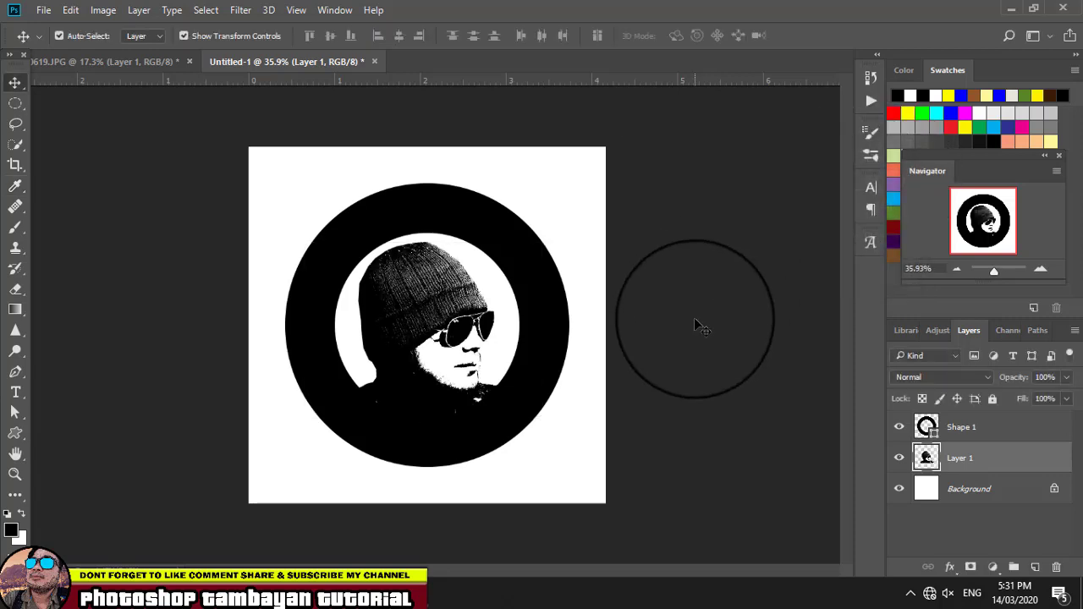
pyautogui.moveTo(694, 325); pyautogui.dragTo(804, 433)
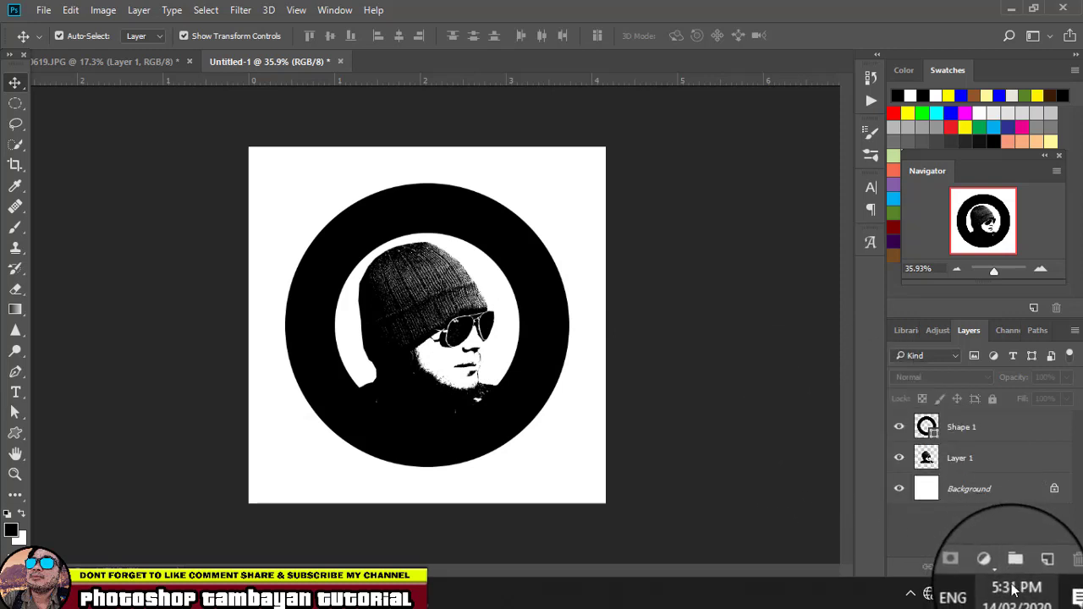
# Step: Add a new layer above Shape 1 and fill it with pure blue using the Paint Bucket tool
pyautogui.click(1036, 567)
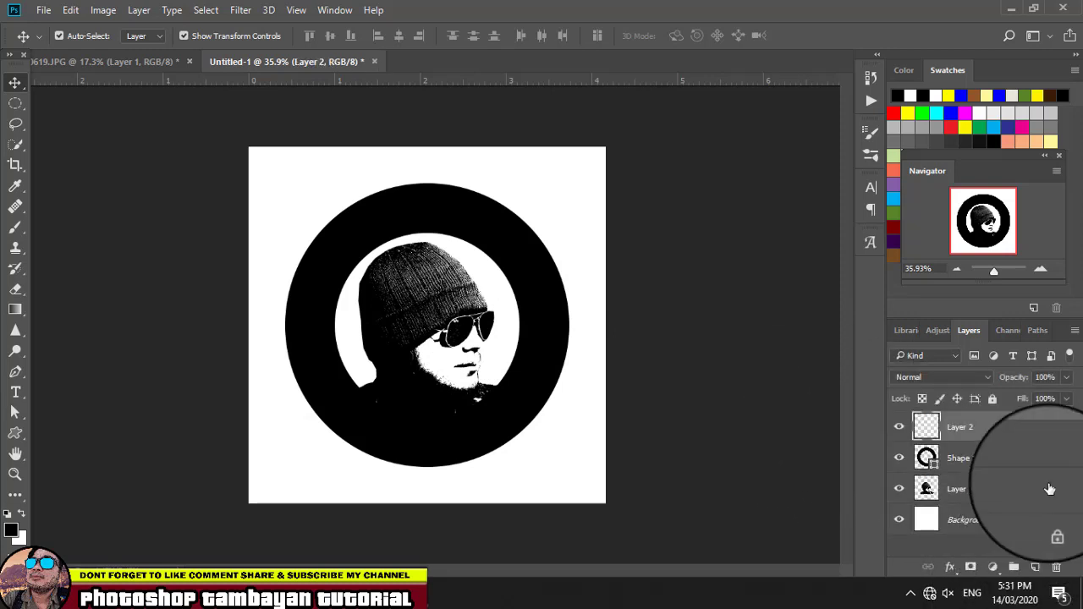
pyautogui.click(17, 312)
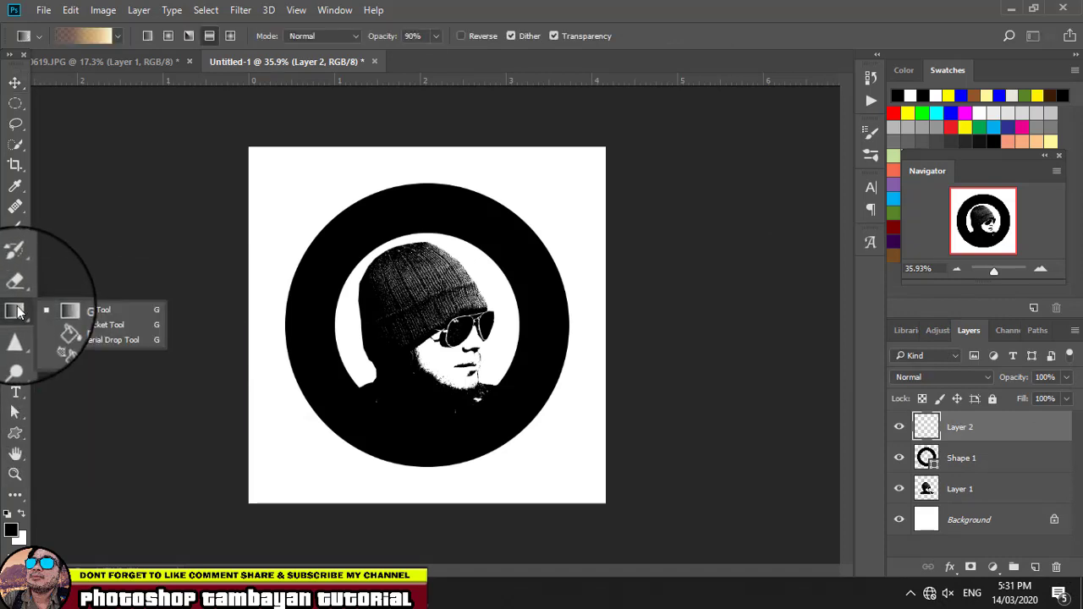
pyautogui.click(76, 328)
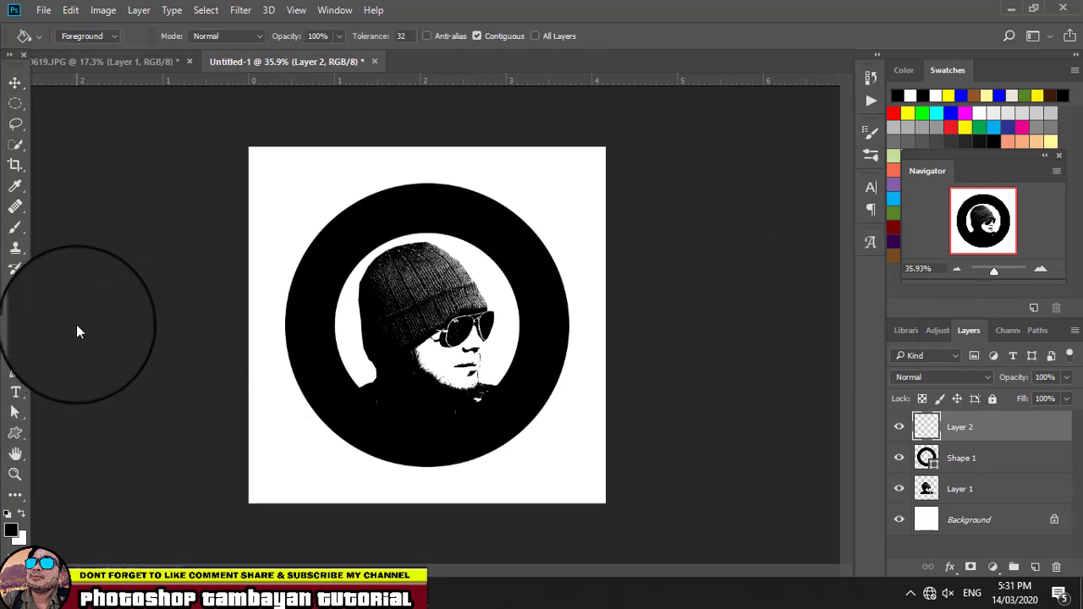
pyautogui.click(1003, 95)
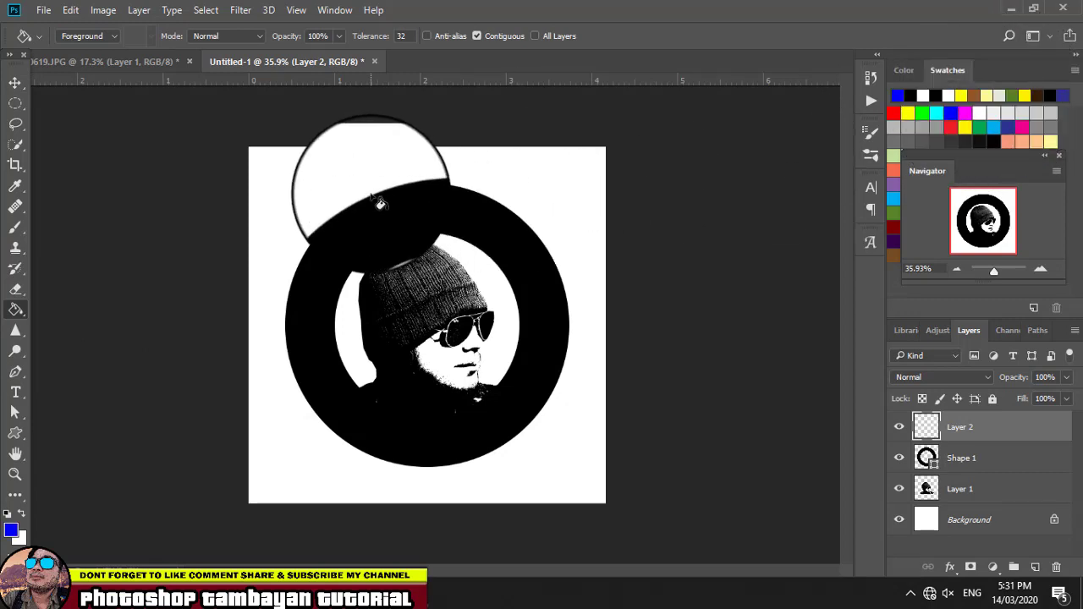
pyautogui.click(378, 202)
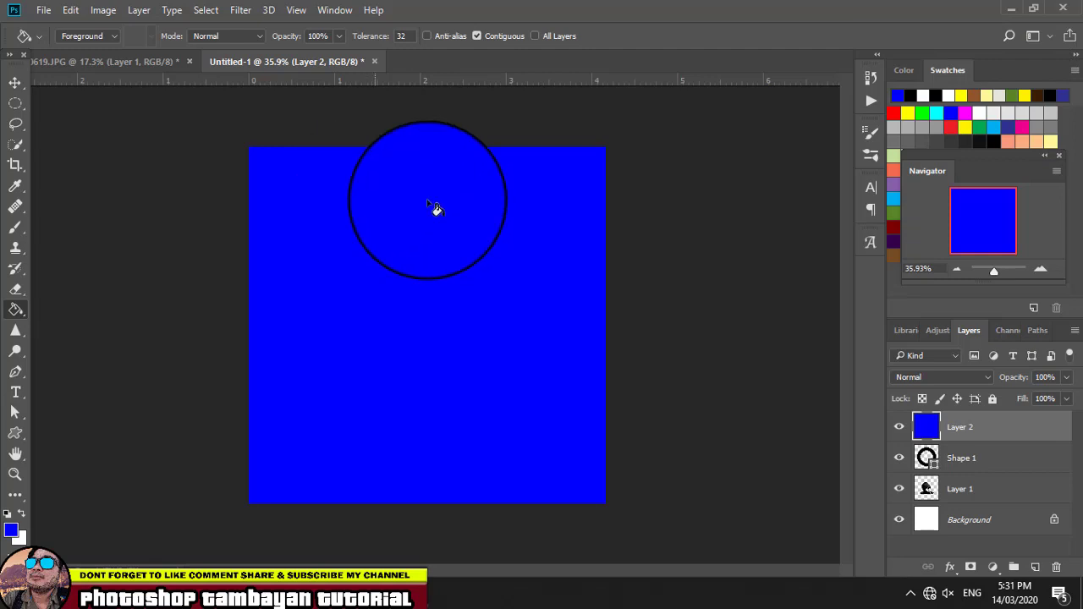
# Step: Try several blend modes on the blue Layer 2 and settle on Linear Dodge (Add)
pyautogui.click(931, 375)
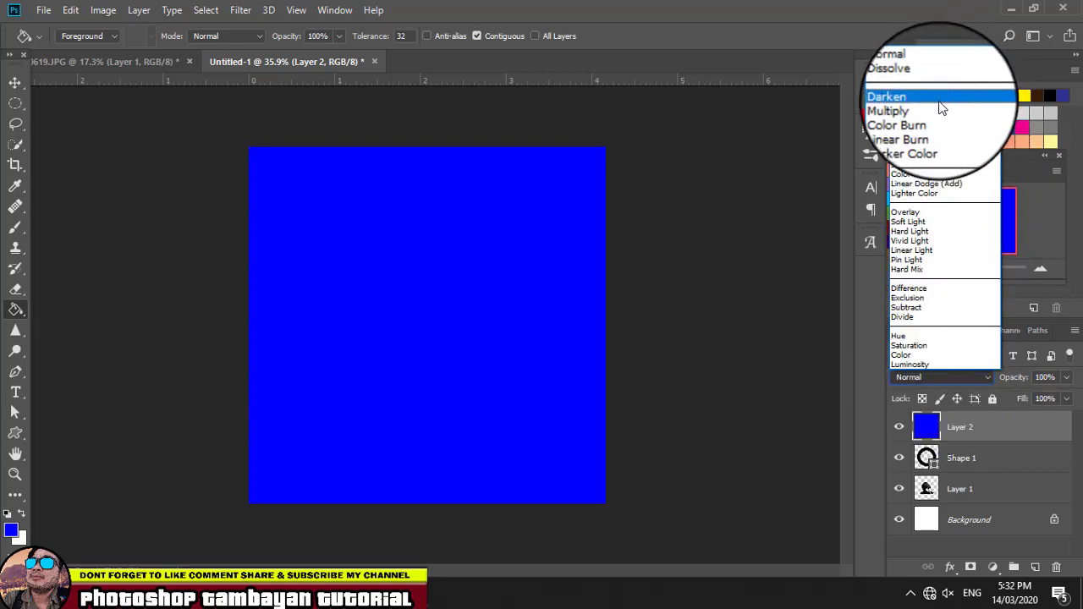
pyautogui.click(938, 162)
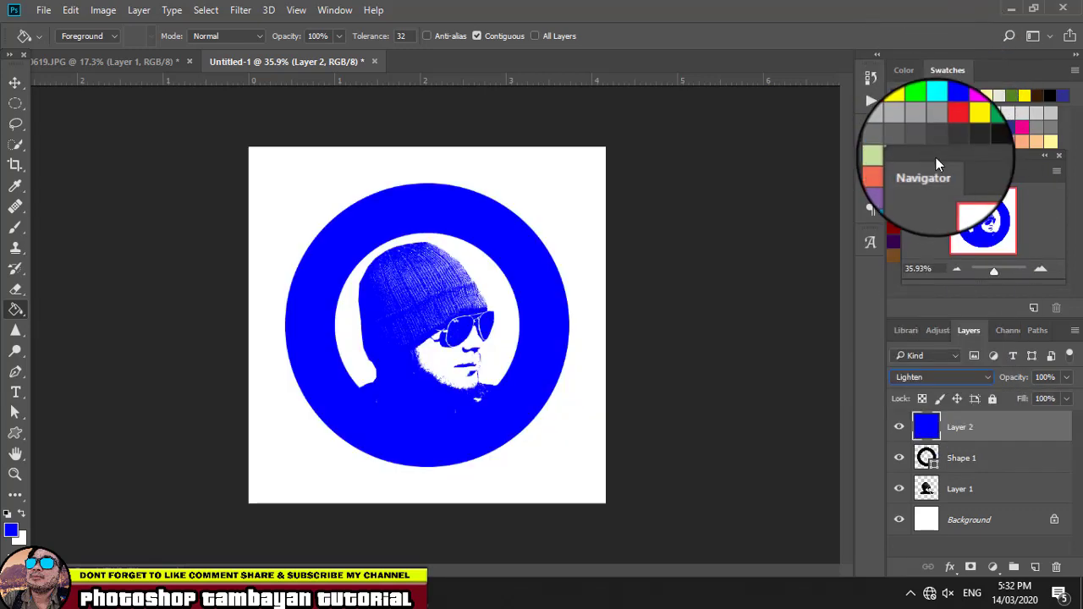
pyautogui.press('Down')
pyautogui.press('Down')
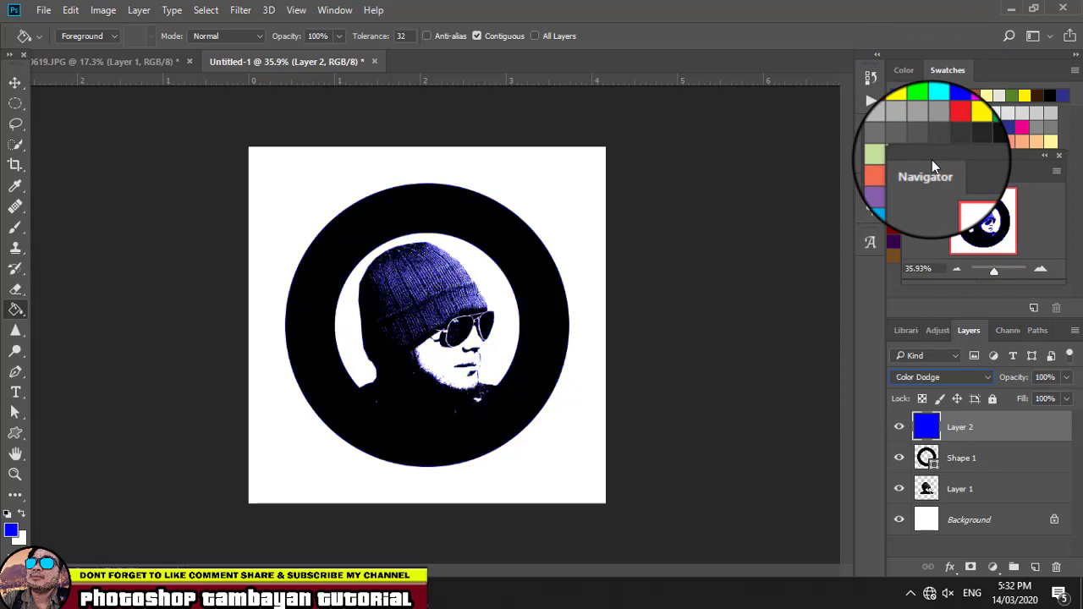
pyautogui.press('Down')
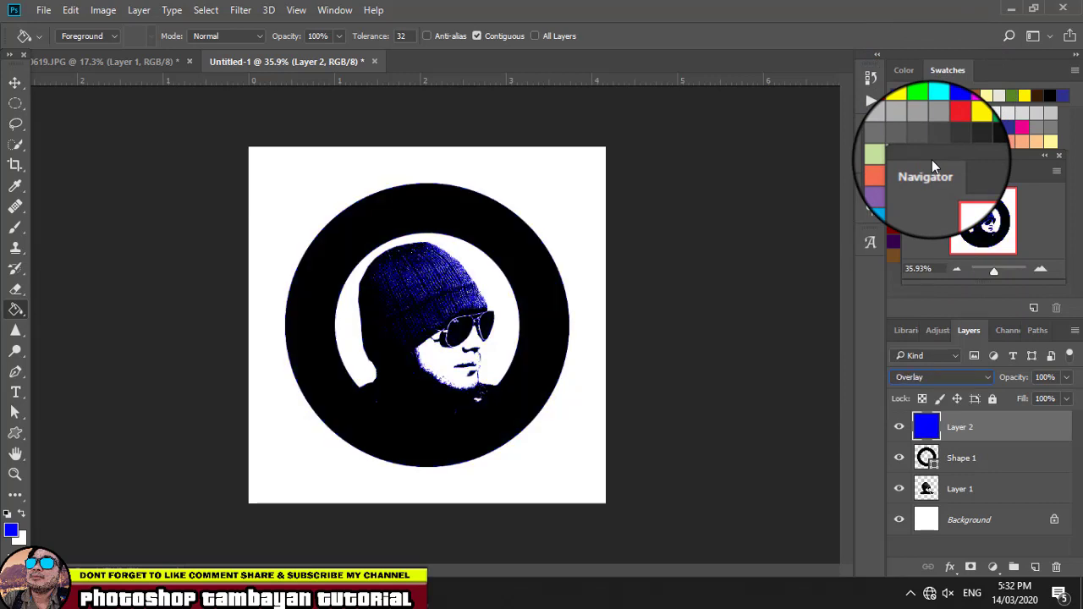
pyautogui.press('Down')
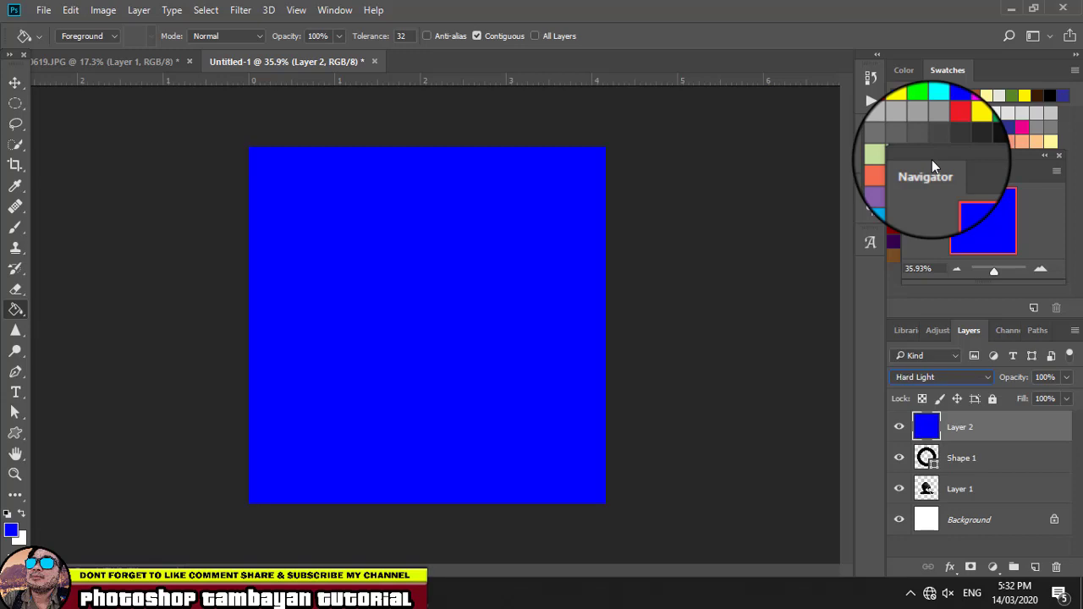
pyautogui.press('Up')
pyautogui.press('Up')
pyautogui.press('Up')
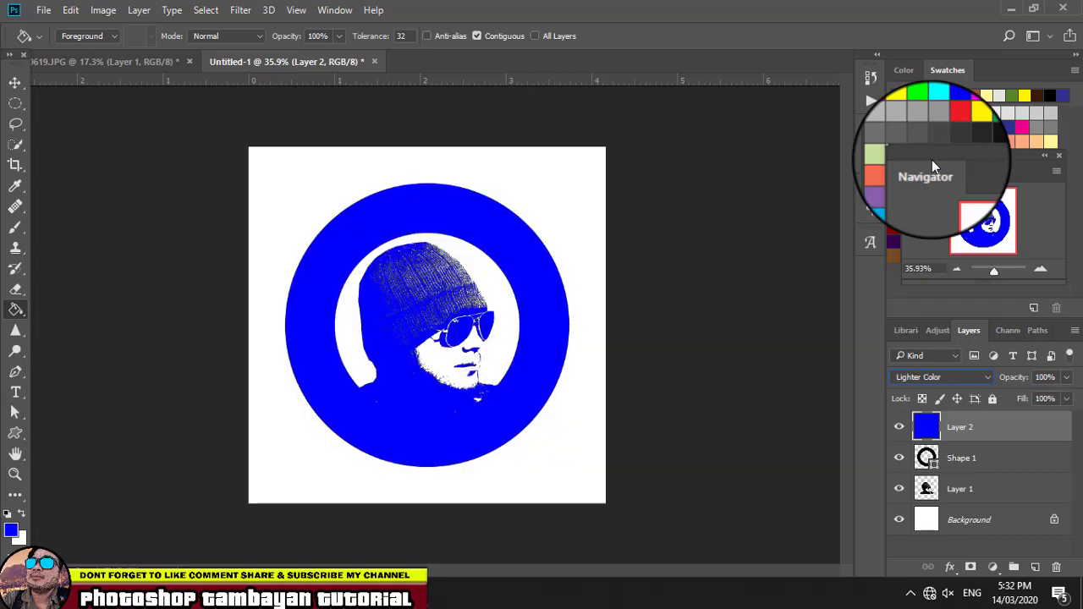
pyautogui.press('Up')
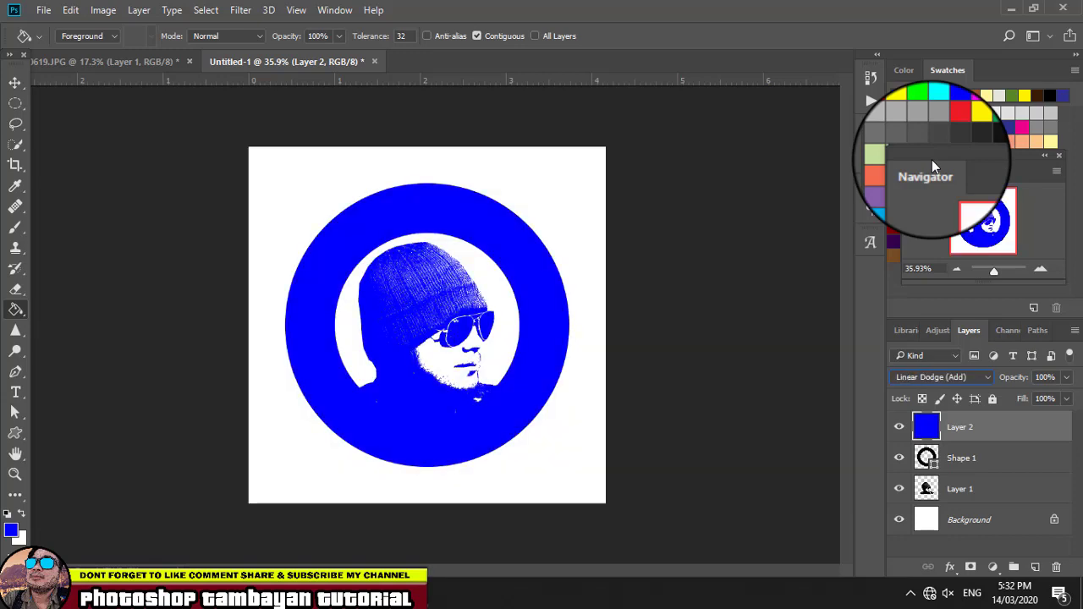
pyautogui.press('Up')
pyautogui.press('Down')
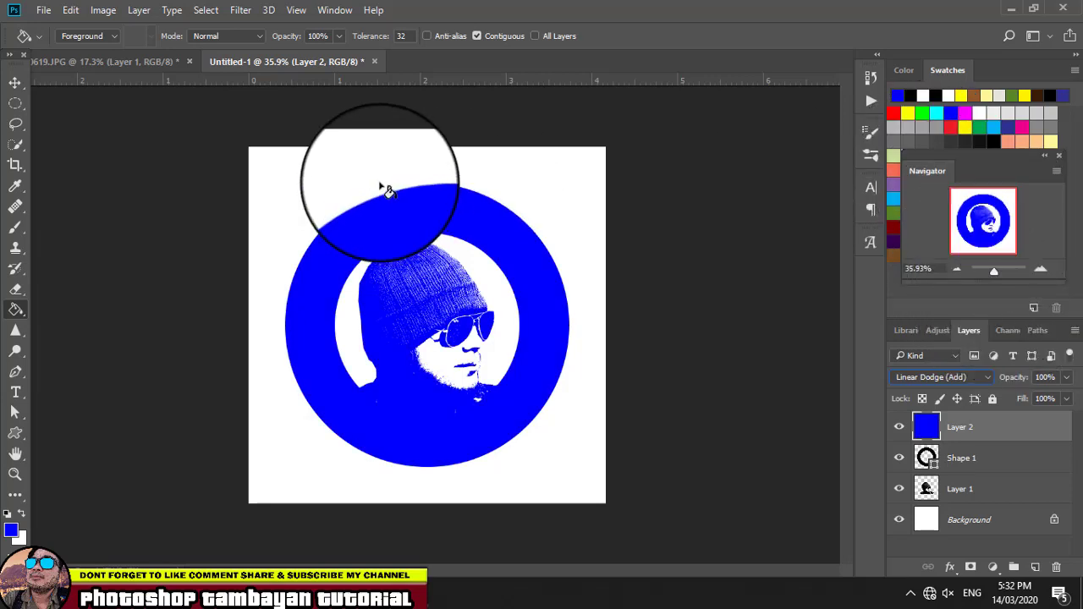
# Step: Hide the Shape 1 ring and the blue Layer 2, leaving the portrait and the Background visible
pyautogui.click(15, 82)
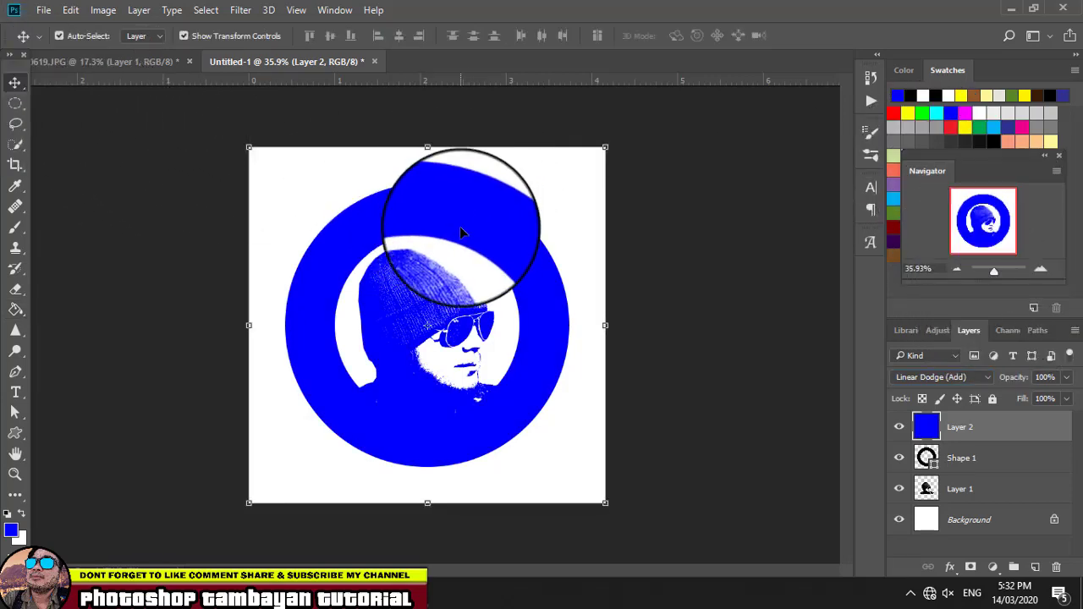
pyautogui.click(1001, 458)
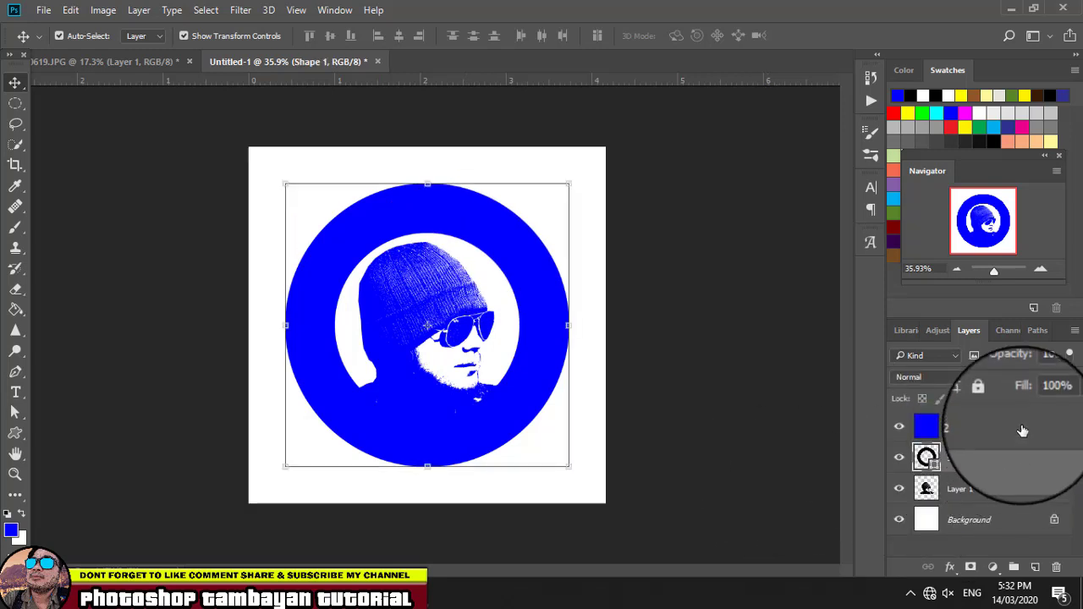
pyautogui.click(898, 457)
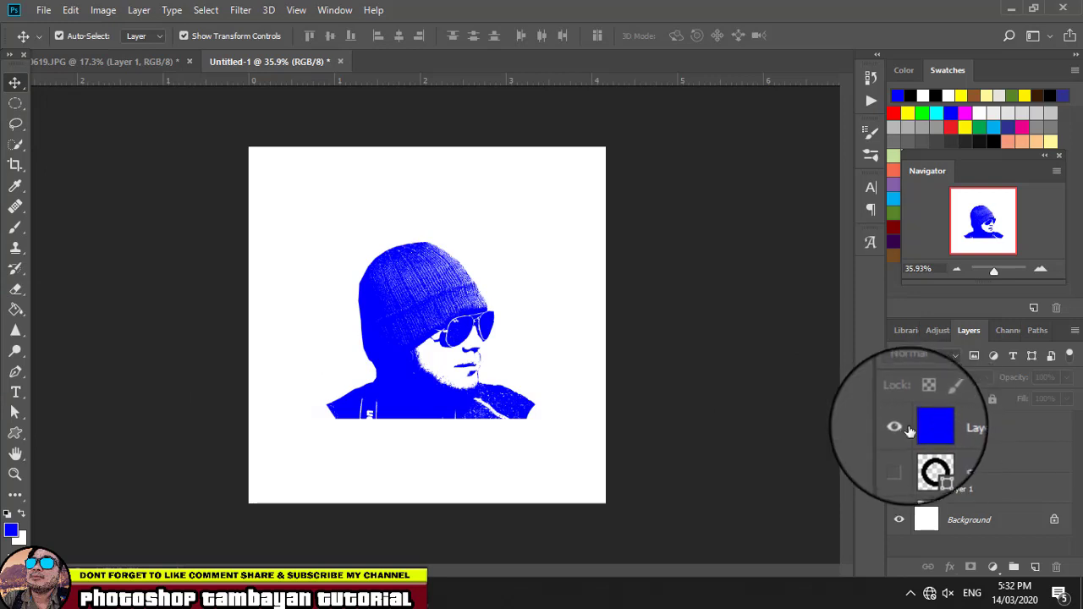
pyautogui.click(900, 427)
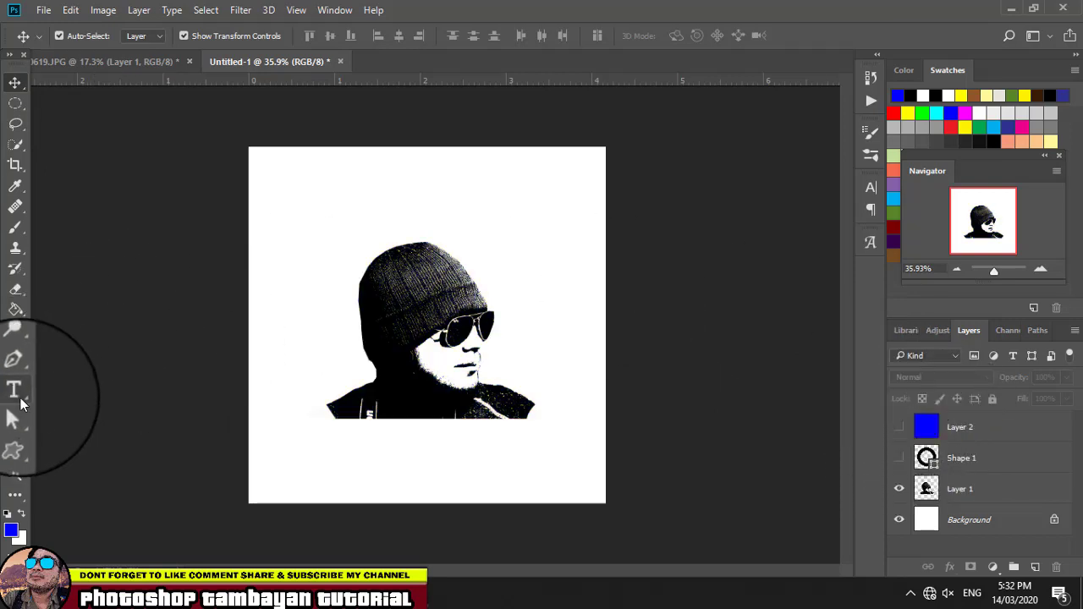
# Step: Draw a thin blue circular ring about 1035 px wide around the portrait with the Custom Shape tool
pyautogui.click(22, 435)
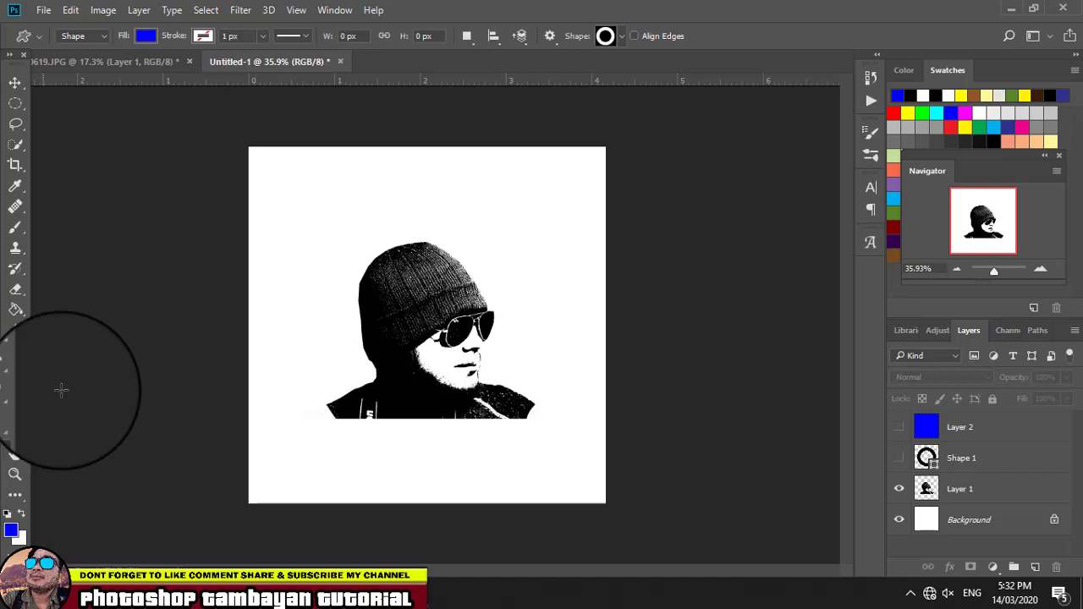
pyautogui.click(626, 37)
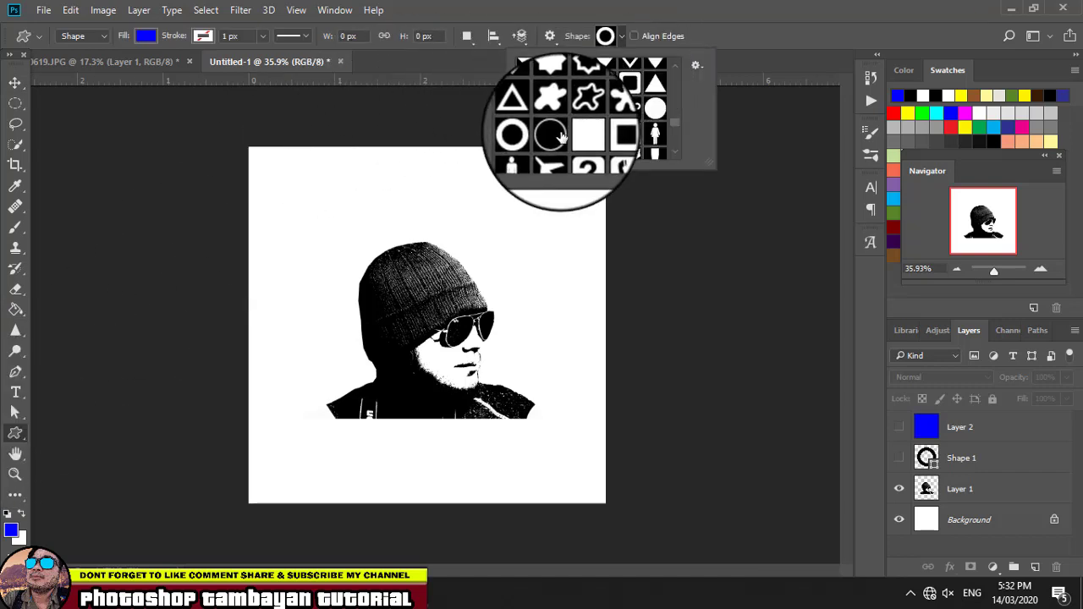
pyautogui.moveTo(281, 176); pyautogui.dragTo(575, 516)
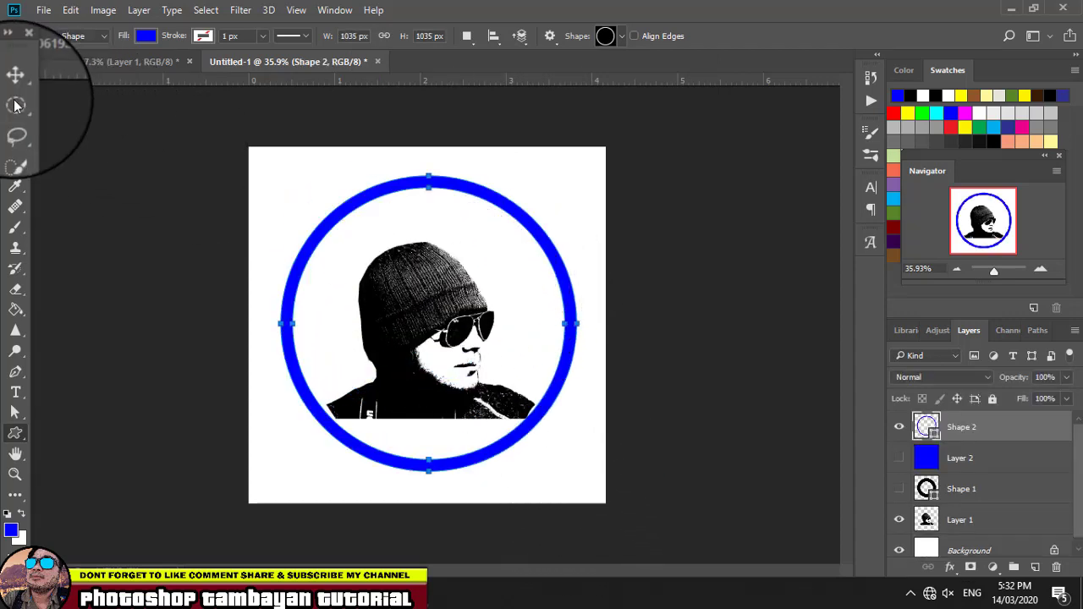
pyautogui.press('v')
pyautogui.click(89, 140)
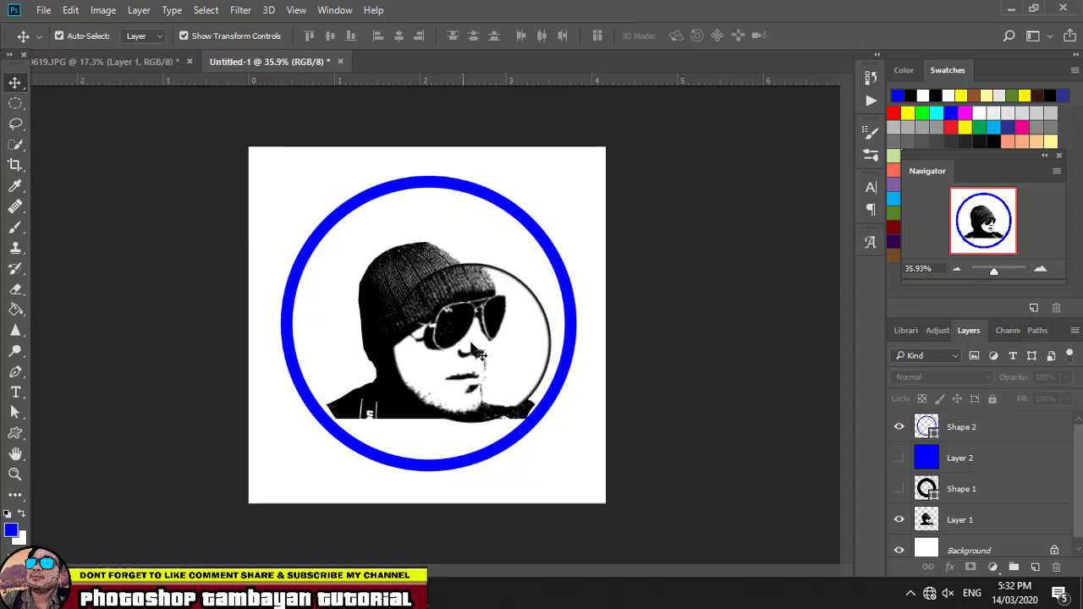
# Step: Scale the thin blue ring to about 87.63% and centre it on the canvas at X 625.50 px, Y 625.50 px
pyautogui.click(562, 279)
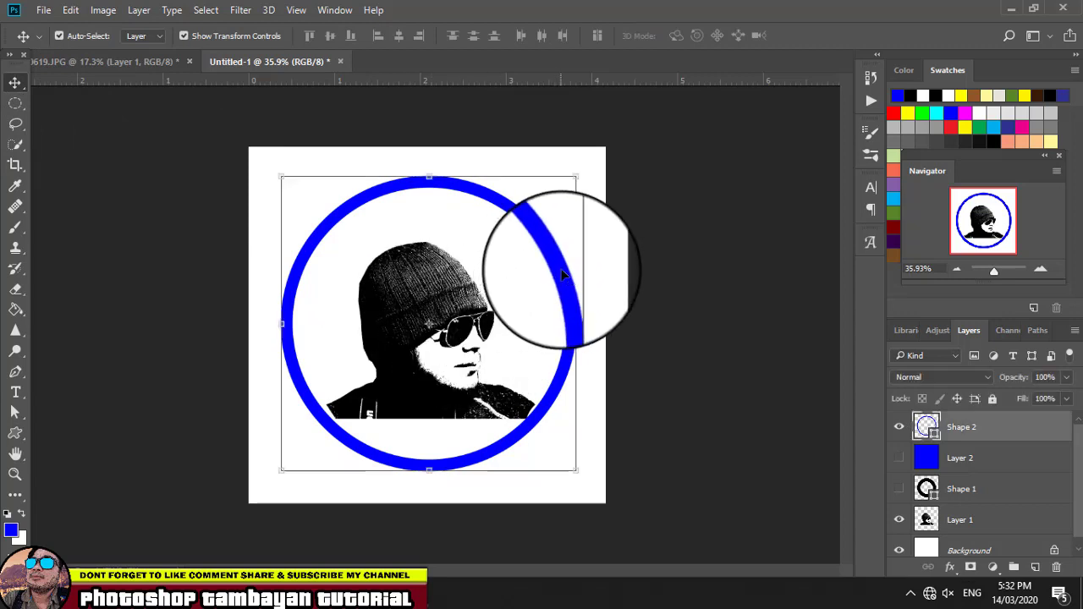
pyautogui.moveTo(577, 469); pyautogui.dragTo(540, 439)
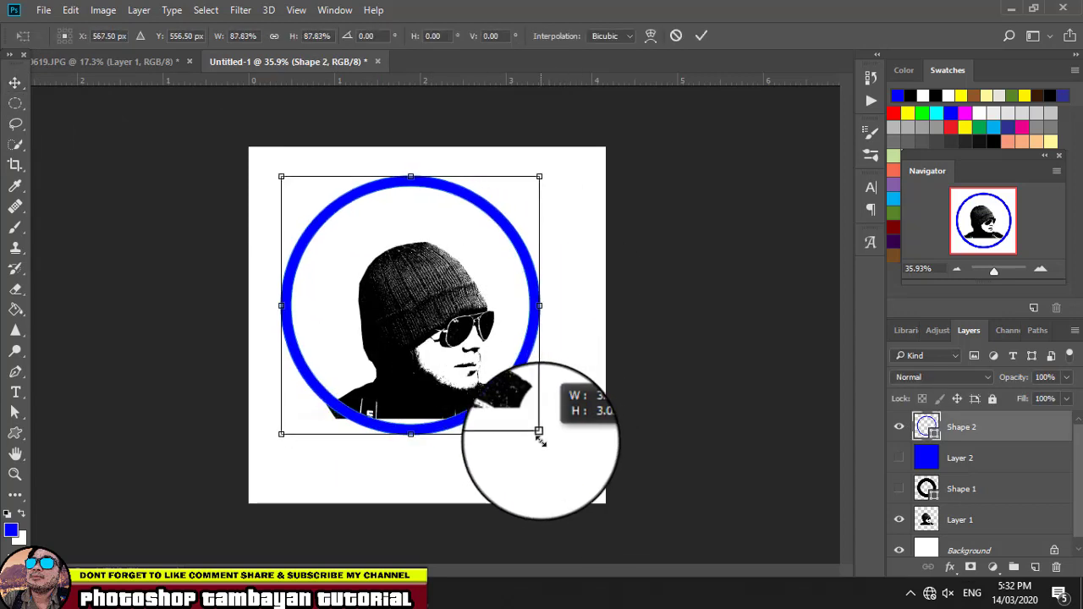
pyautogui.moveTo(492, 219)
pyautogui.mouseDown()
pyautogui.moveTo(509, 244)
pyautogui.moveTo(505, 227)
pyautogui.mouseUp()
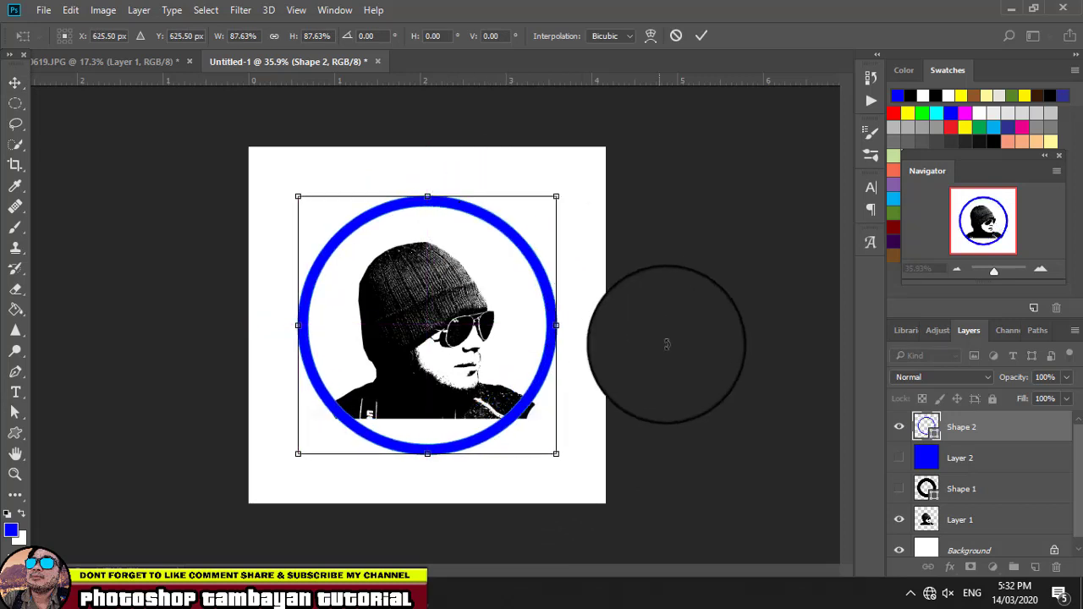
pyautogui.click(15, 83)
pyautogui.click(485, 232)
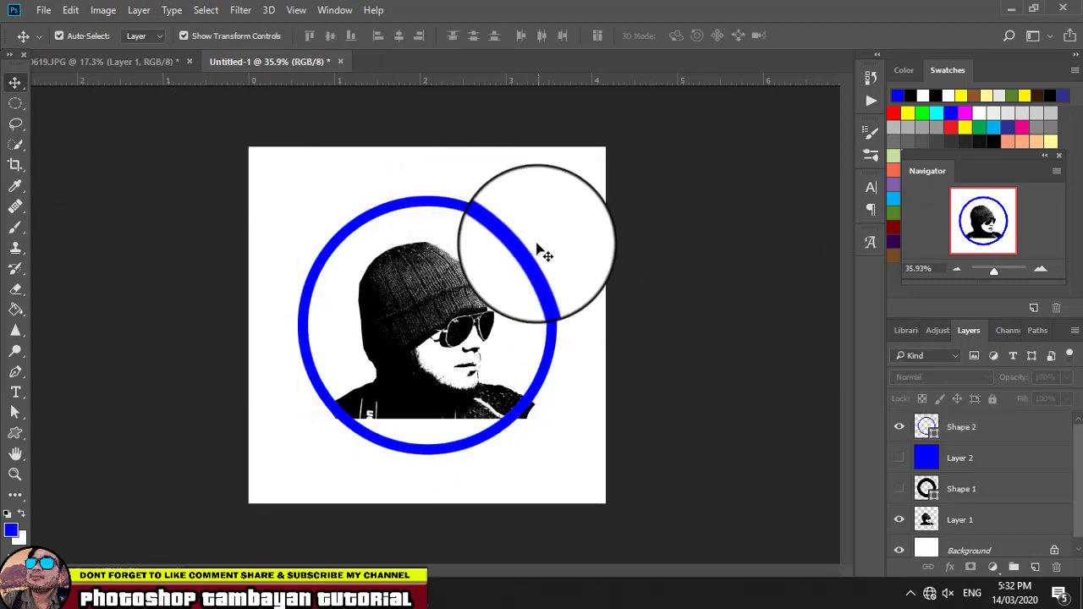
pyautogui.click(541, 252)
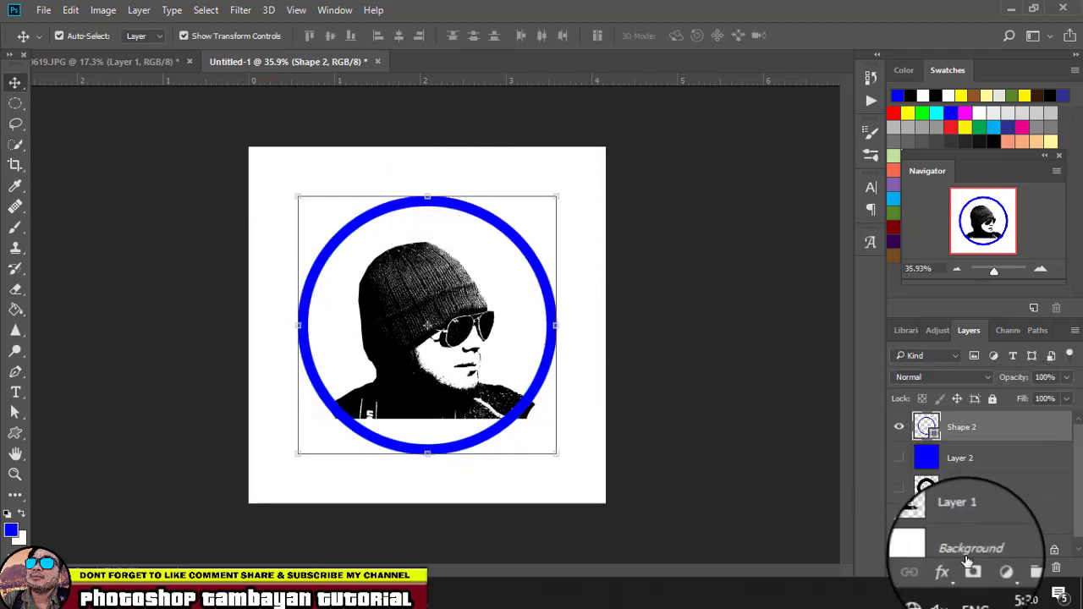
# Step: Add a Color Overlay effect to the Shape 2 ring with the overlay colour set to black, 000000
pyautogui.click(942, 572)
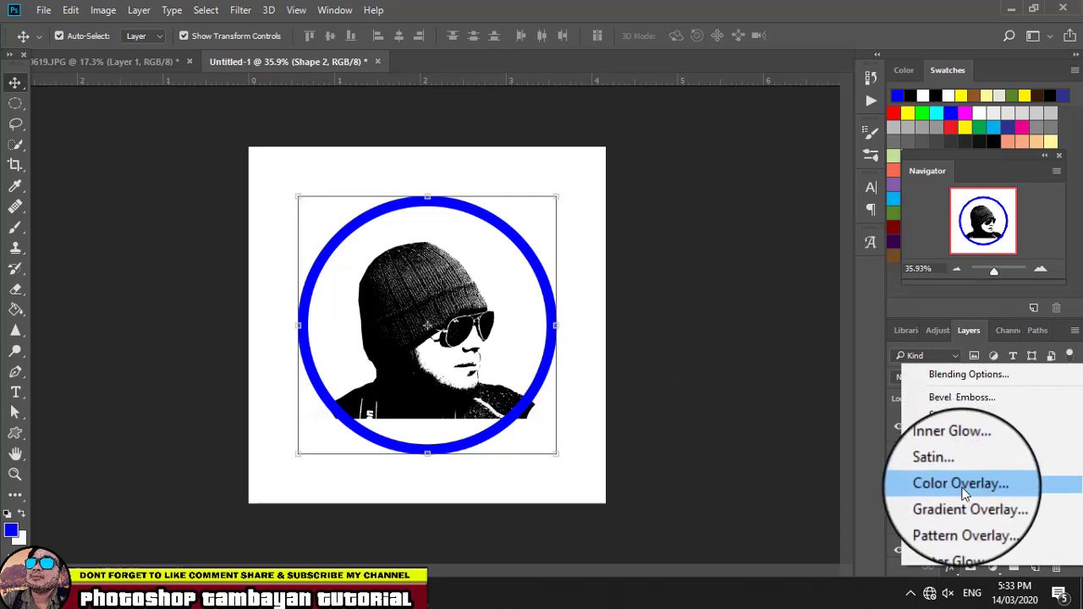
pyautogui.click(963, 489)
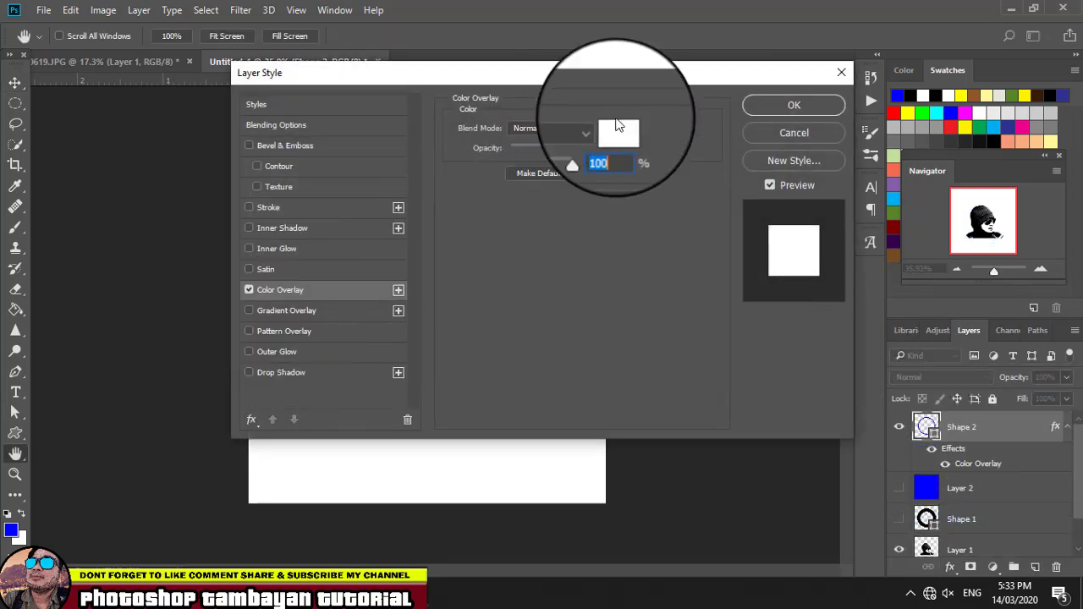
pyautogui.click(619, 132)
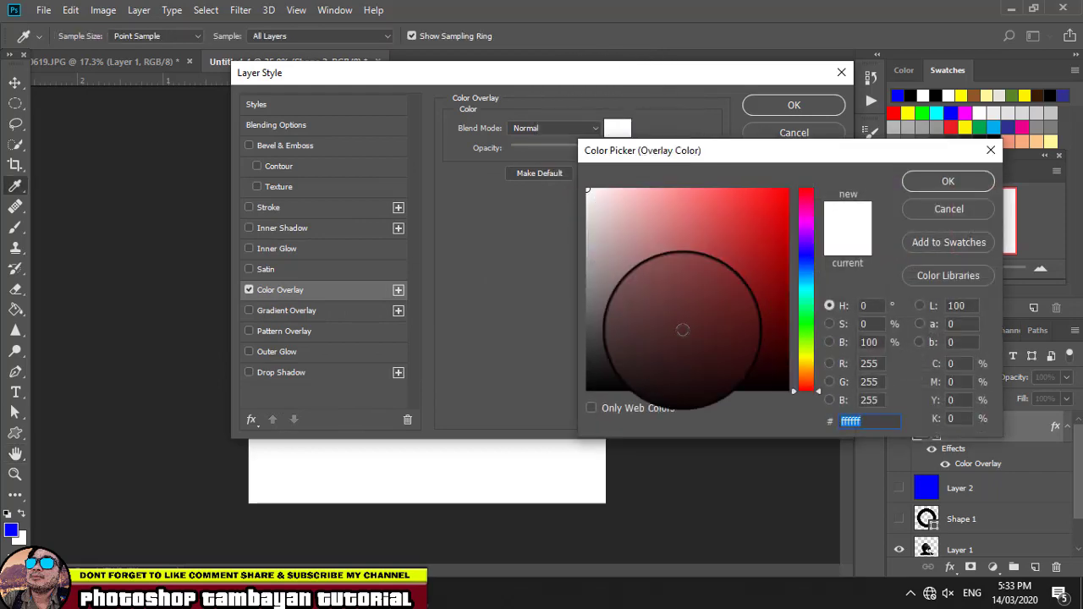
pyautogui.write('000000')
pyautogui.click(948, 181)
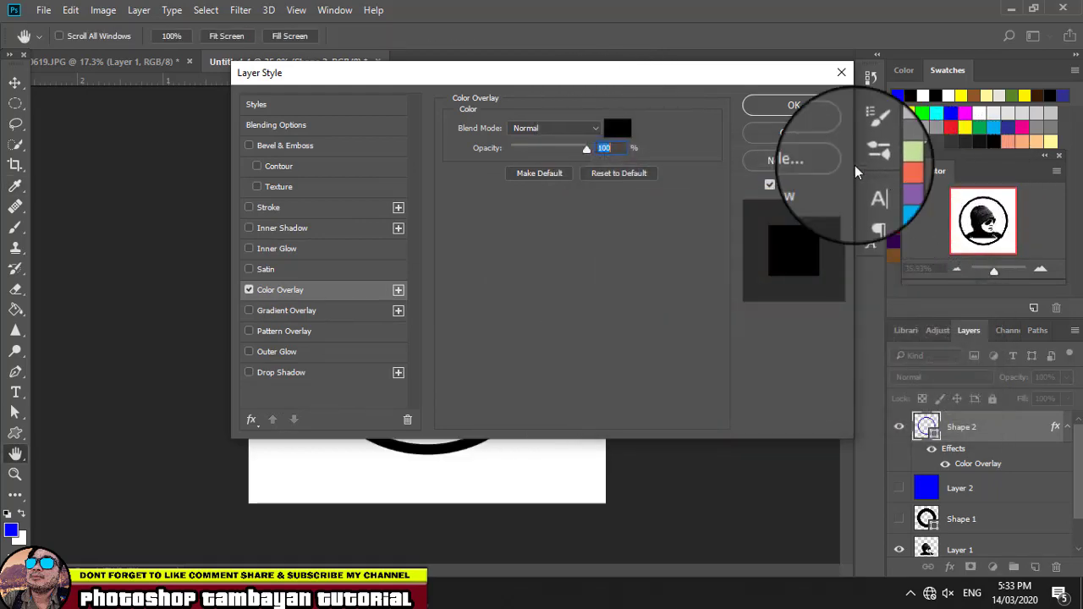
pyautogui.click(803, 106)
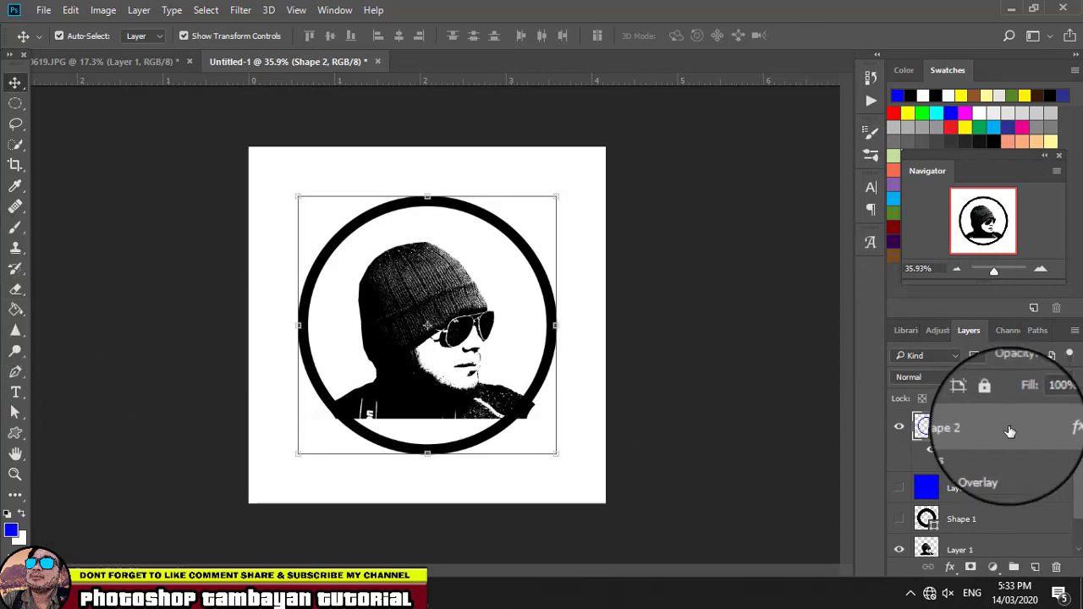
# Step: Erase the shoulder parts of the Layer 1 portrait that stick out beyond the thin ring
pyautogui.scroll(-2, 1016, 520)
pyautogui.click(1014, 516)
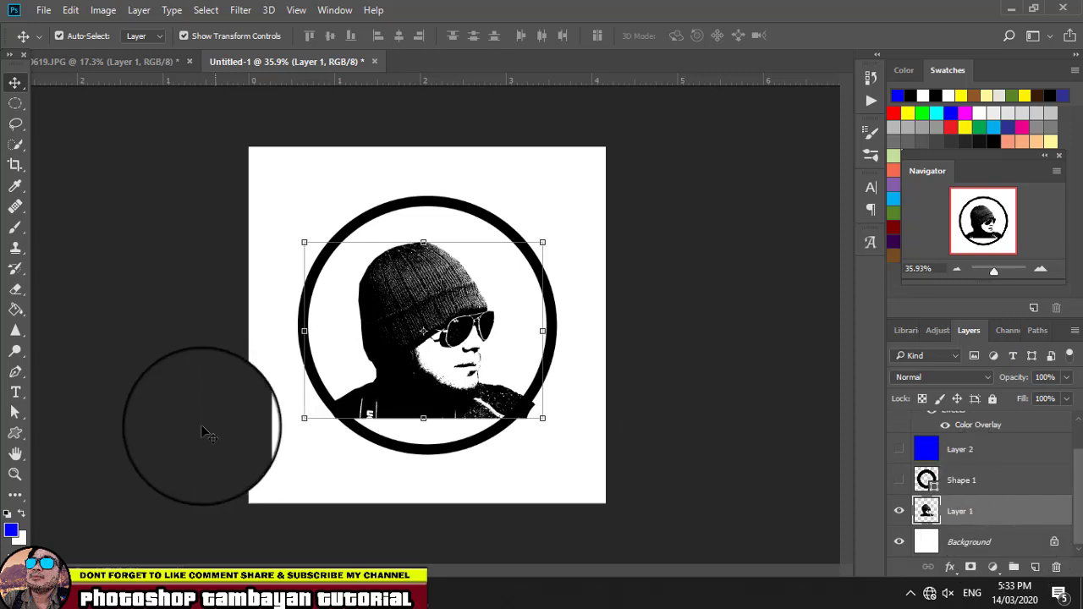
pyautogui.click(17, 292)
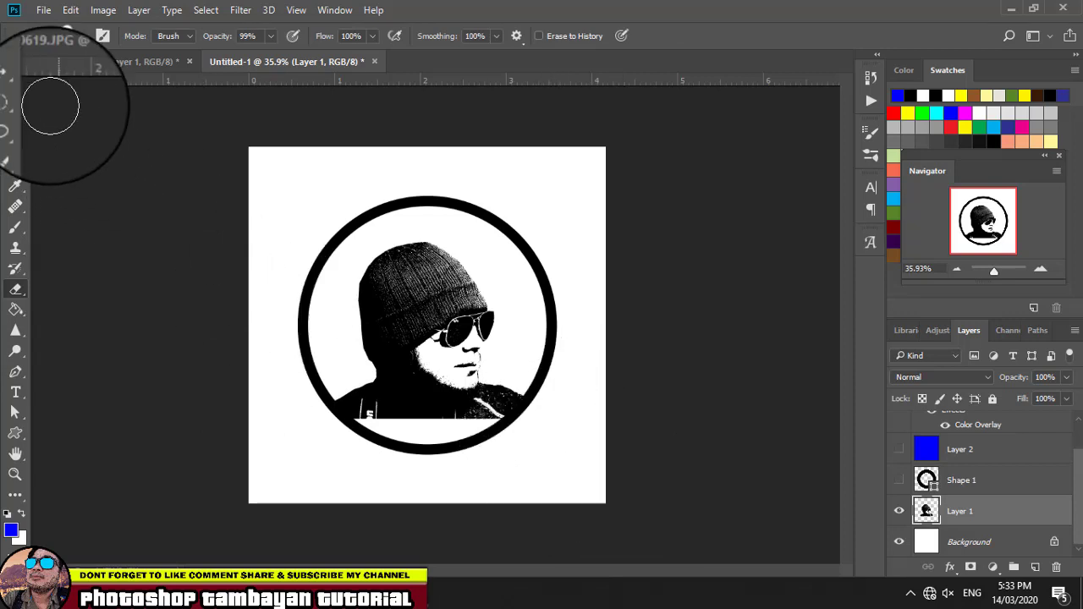
pyautogui.click(15, 84)
pyautogui.click(206, 302)
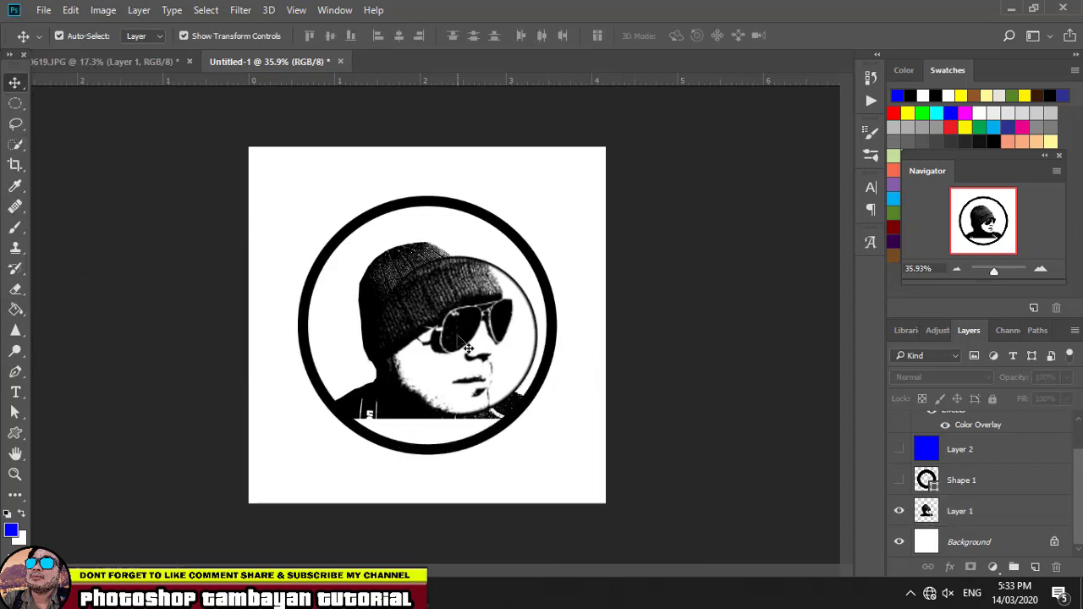
# Step: Scale the portrait to about 117% and place it at X 625.50 px, Y 679.50 px inside the ring
pyautogui.click(468, 347)
pyautogui.moveTo(528, 417); pyautogui.dragTo(568, 451)
pyautogui.moveTo(474, 319); pyautogui.dragTo(458, 318)
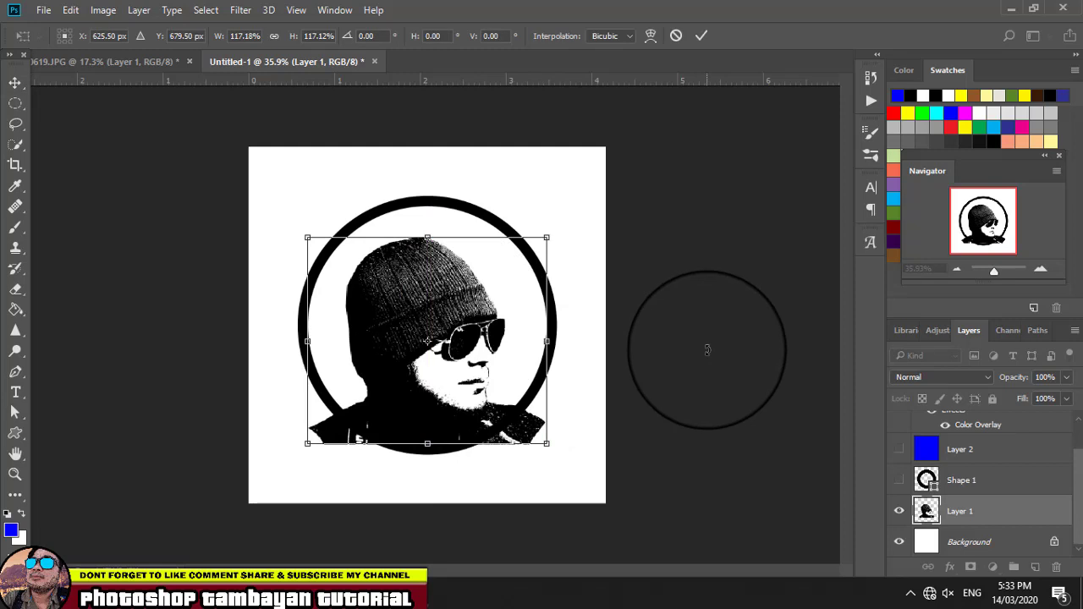
pyautogui.click(703, 348)
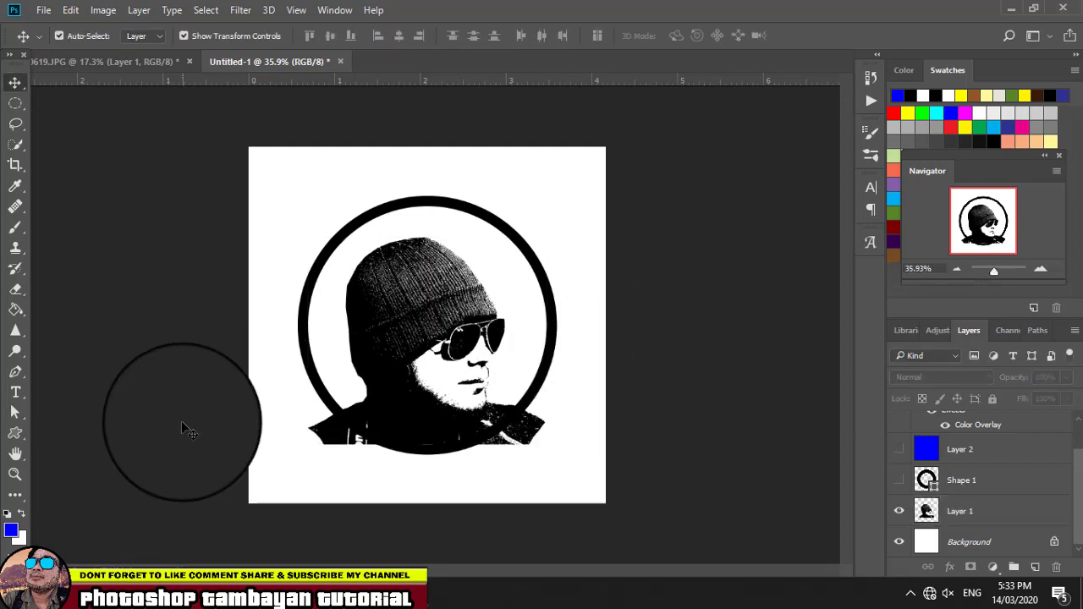
# Step: Erase the enlarged portrait's shoulders on Layer 1 where they extend outside the ring on both sides
pyautogui.click(16, 290)
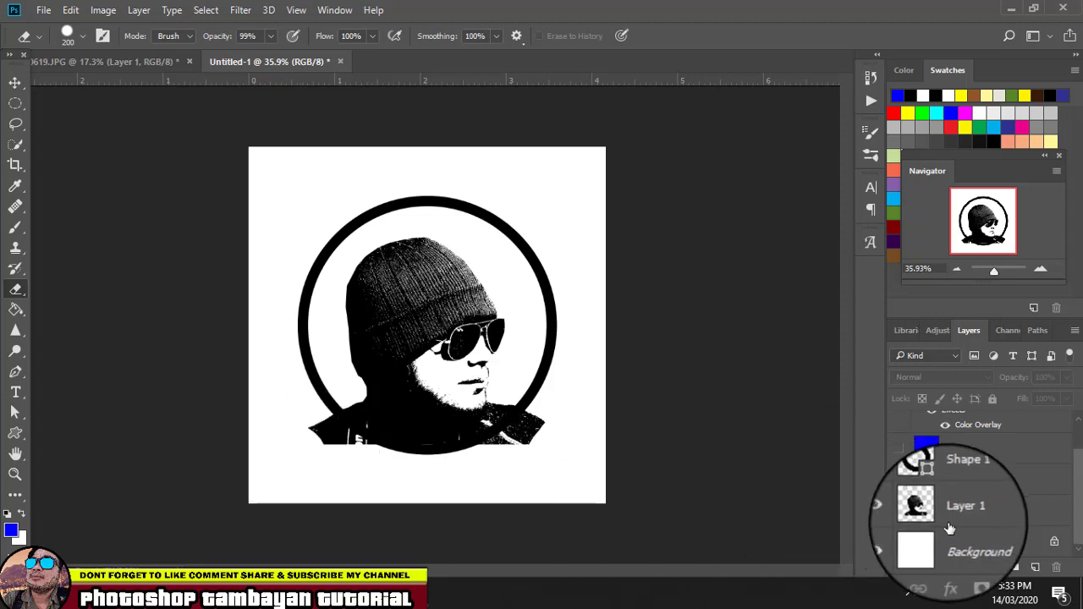
pyautogui.click(950, 521)
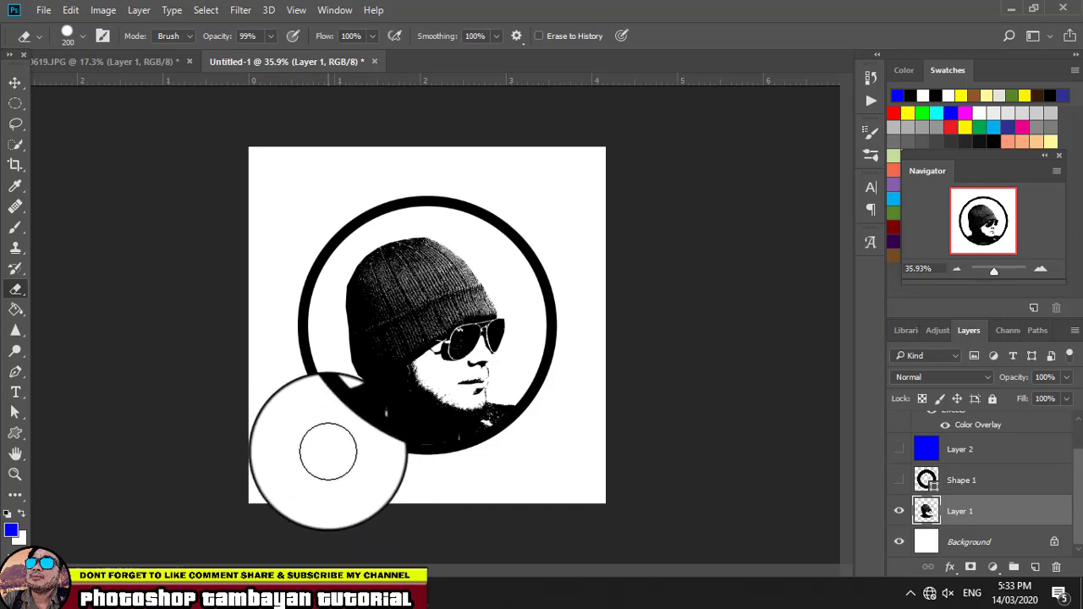
pyautogui.click(19, 81)
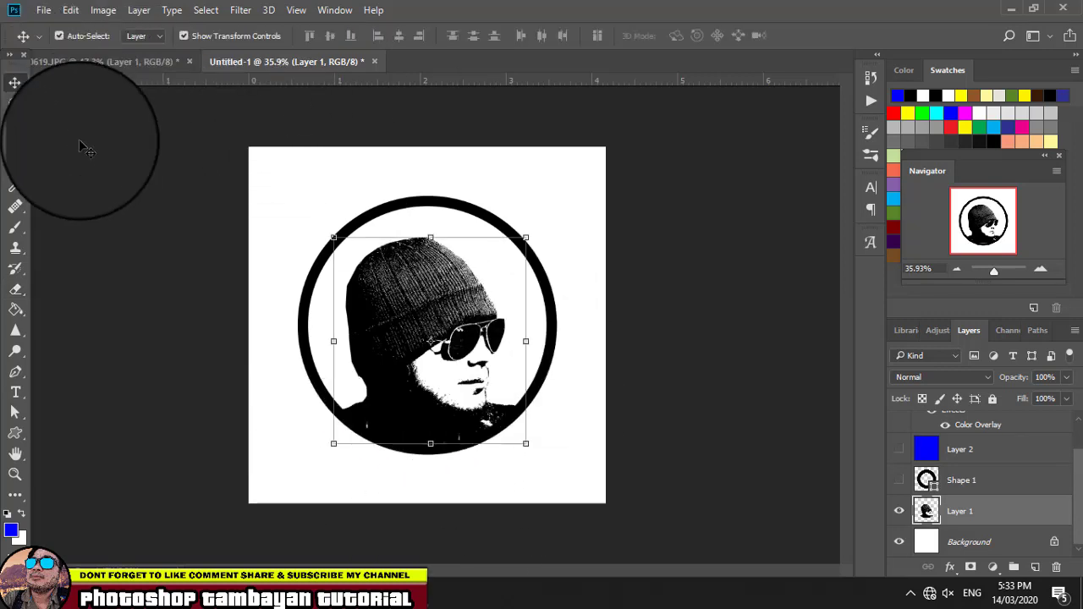
pyautogui.click(118, 149)
# Step: Compare the logo with Layer 2 and the Shape 1 ring toggled, leaving Layer 2 shown and Shape 1 hidden
pyautogui.click(898, 450)
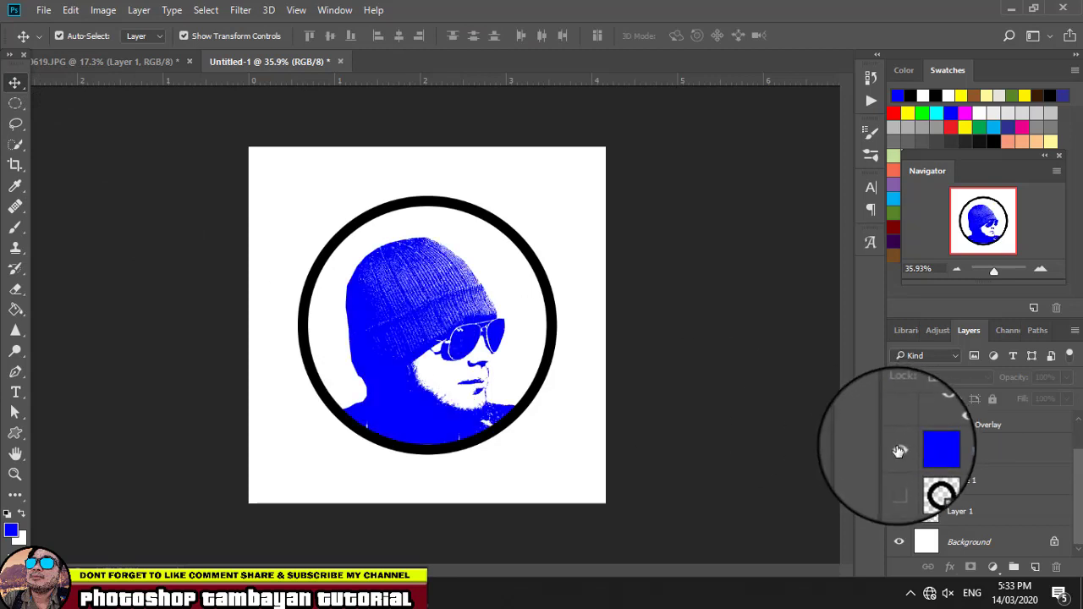
pyautogui.click(900, 449)
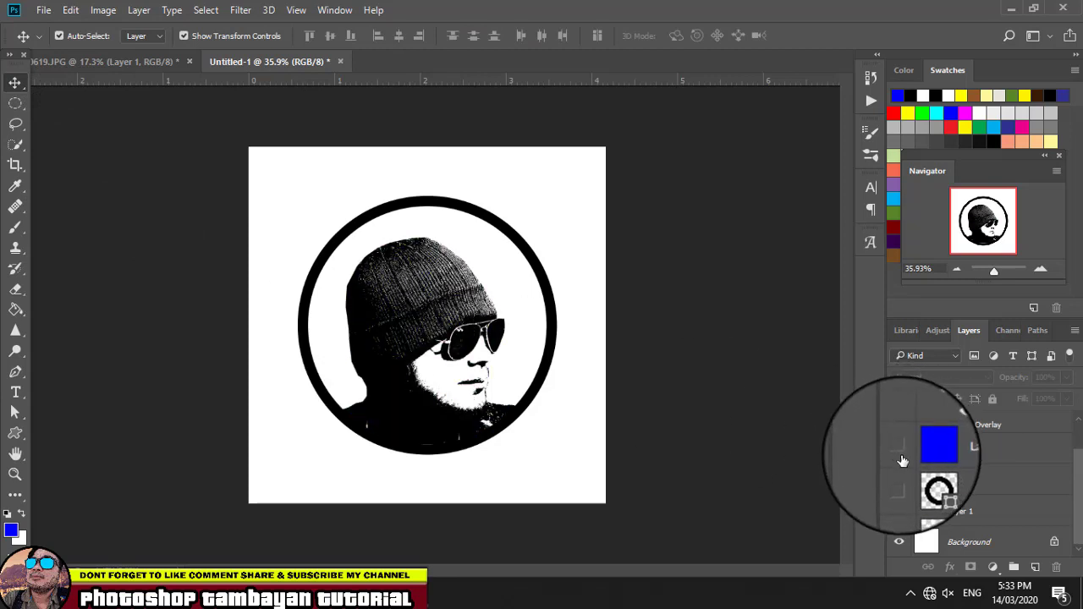
pyautogui.click(902, 457)
pyautogui.click(900, 486)
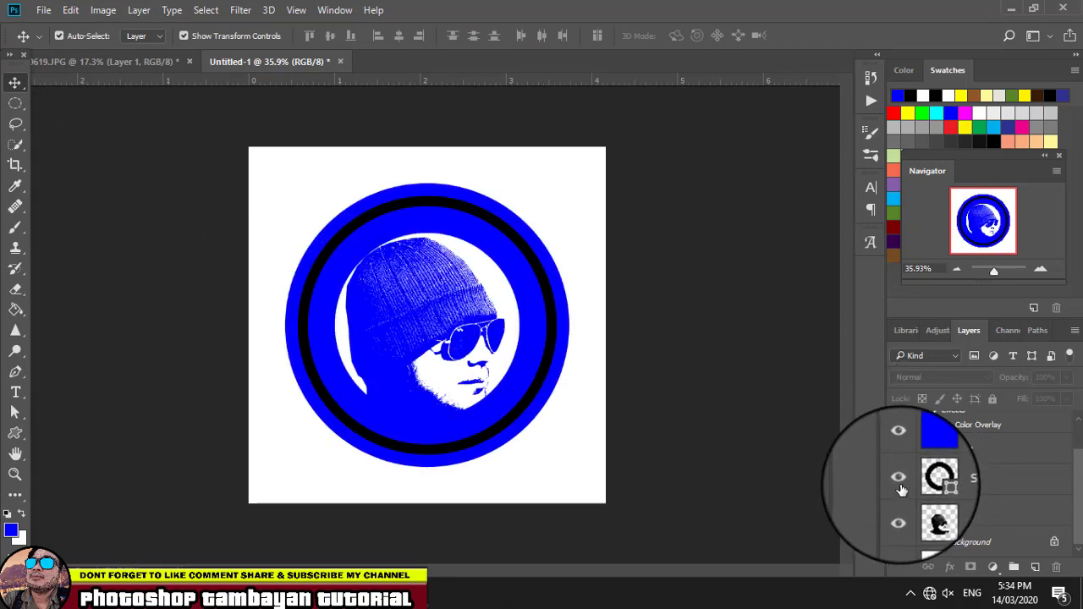
pyautogui.click(900, 488)
pyautogui.click(902, 448)
pyautogui.click(902, 450)
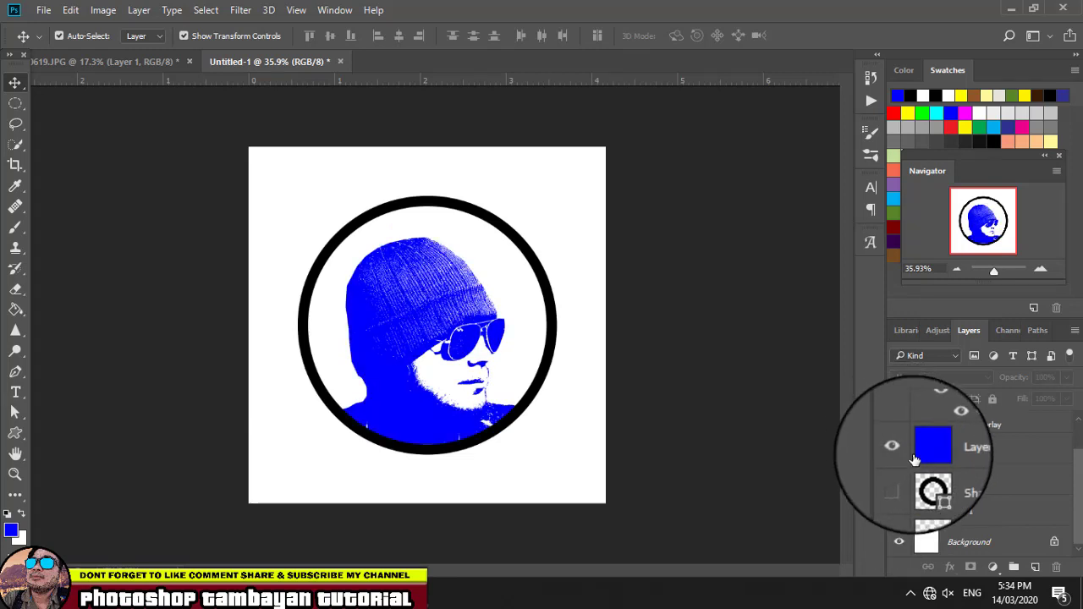
# Step: Move the Shape 2 ring below Layer 2 in the layer stack so the blue also colours the ring
pyautogui.click(1003, 451)
pyautogui.scroll(2, 1028, 497)
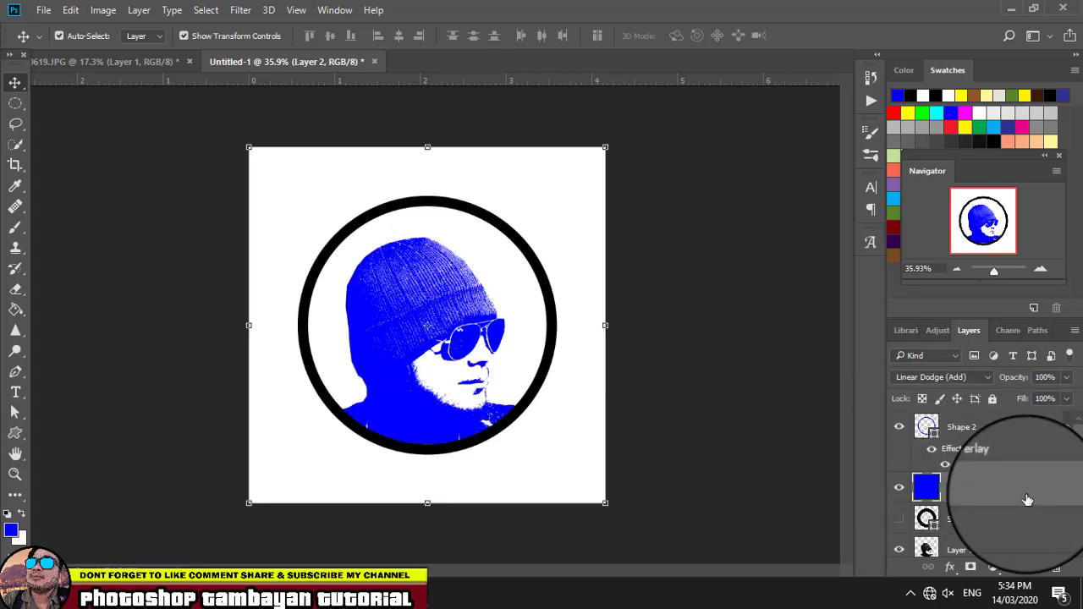
pyautogui.click(1000, 428)
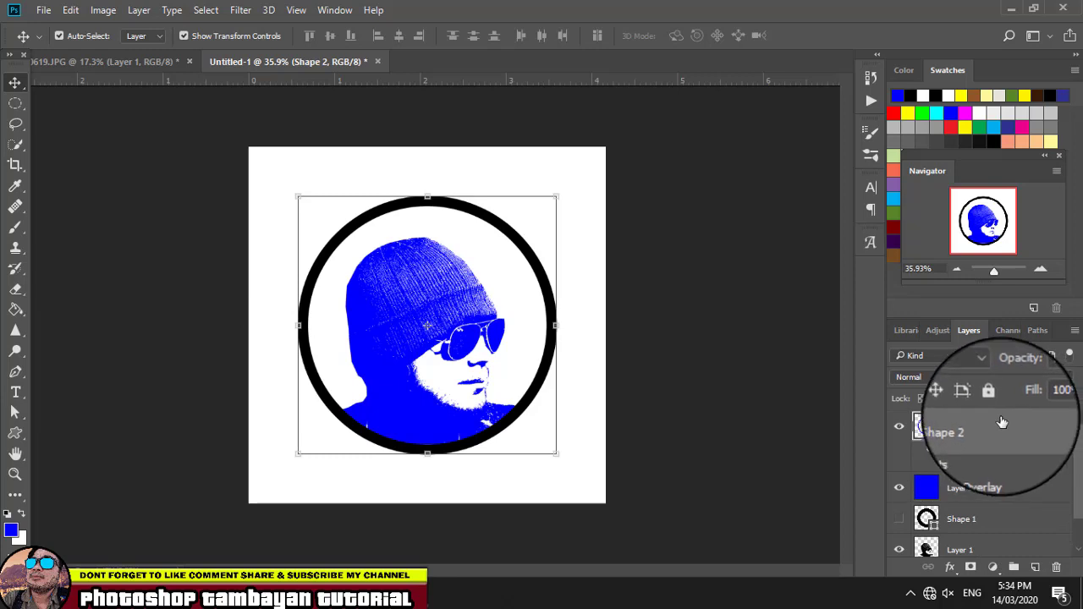
pyautogui.moveTo(1000, 428); pyautogui.dragTo(1015, 500)
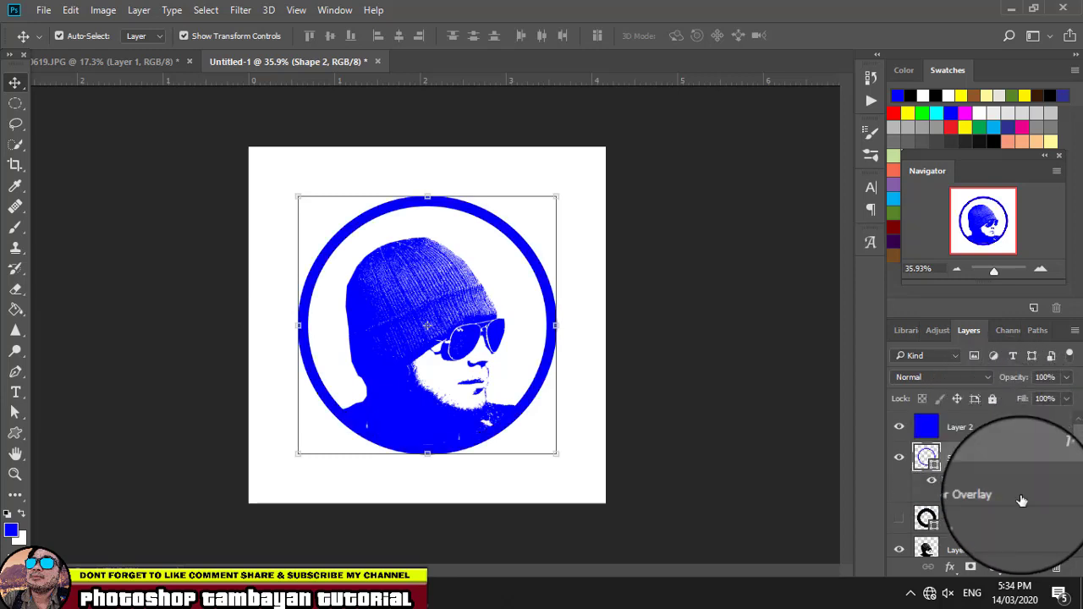
pyautogui.click(791, 472)
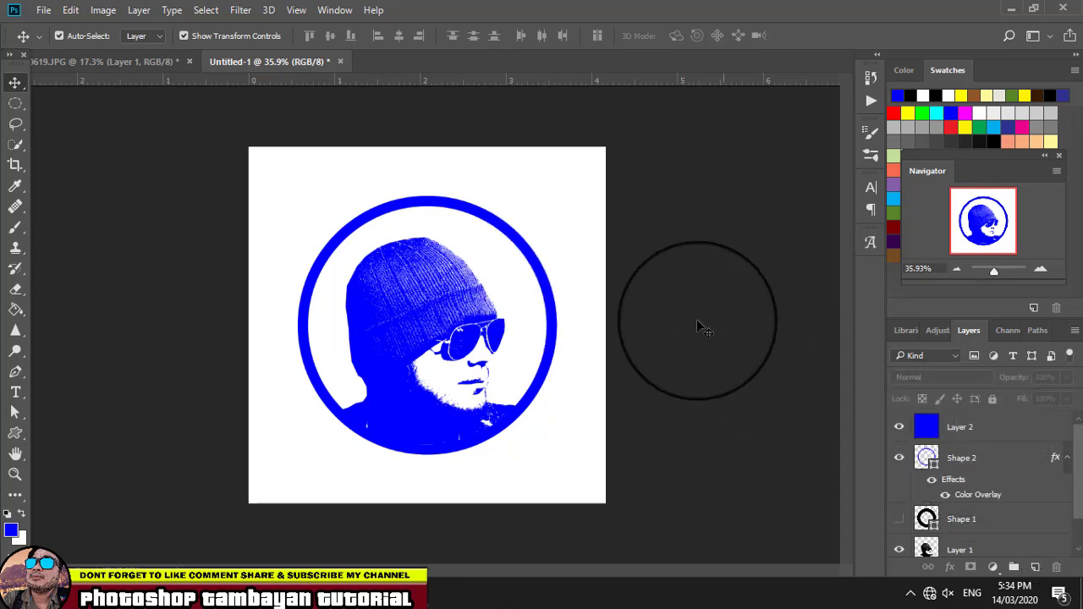
# Step: Nudge the Layer 1 portrait slightly to the right inside the ring
pyautogui.click(938, 432)
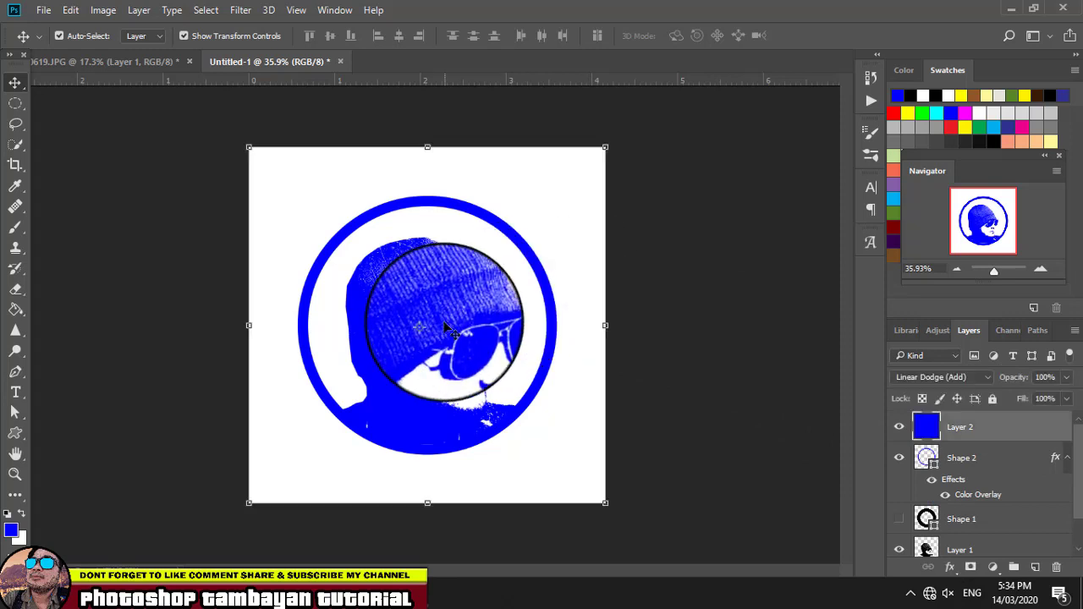
pyautogui.scroll(-1, 1028, 521)
pyautogui.click(1016, 517)
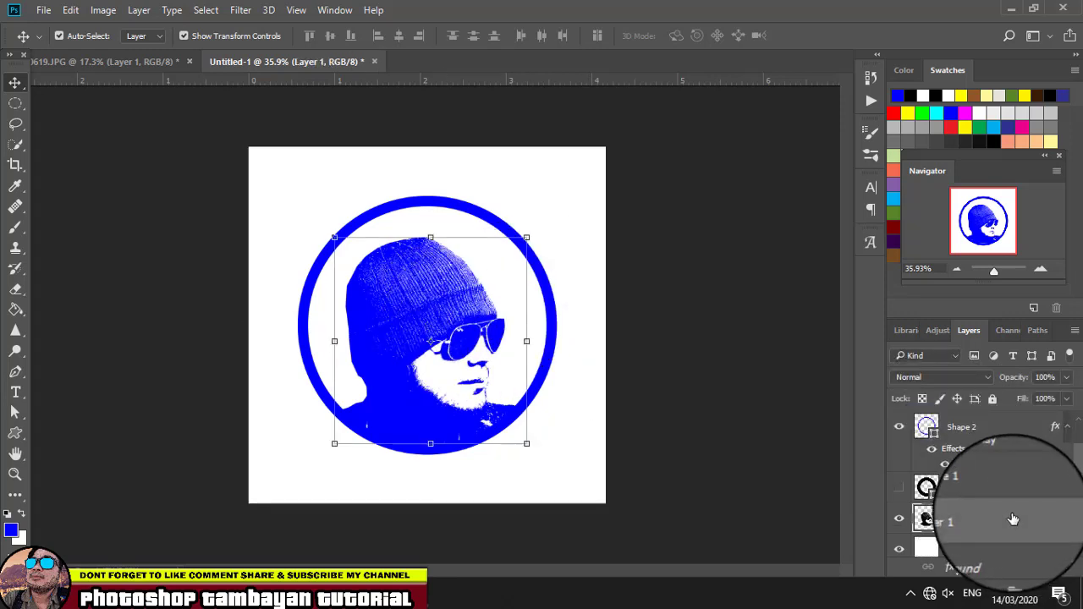
pyautogui.press('Right')
pyautogui.press('Right')
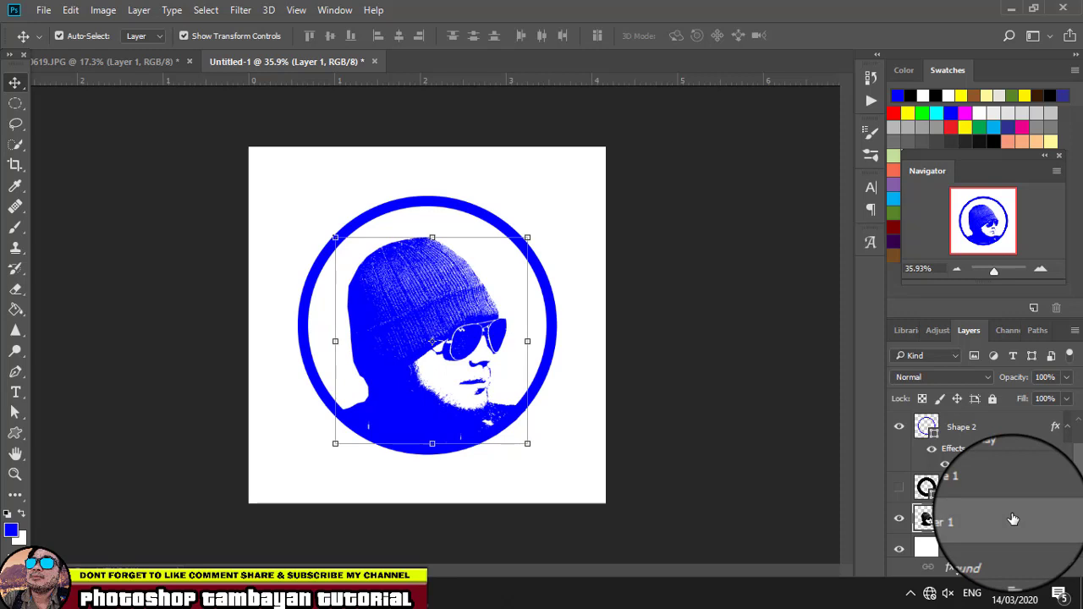
pyautogui.click(707, 444)
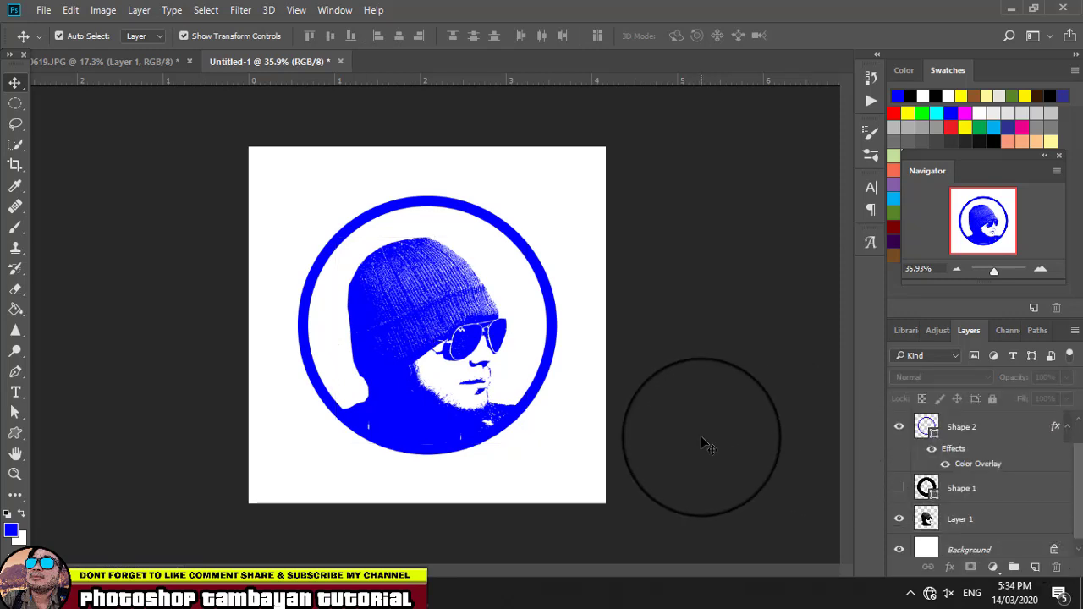
# Step: Fill Layer 2 with the green swatch using the Paint Bucket tool
pyautogui.scroll(1, 996, 483)
pyautogui.click(993, 427)
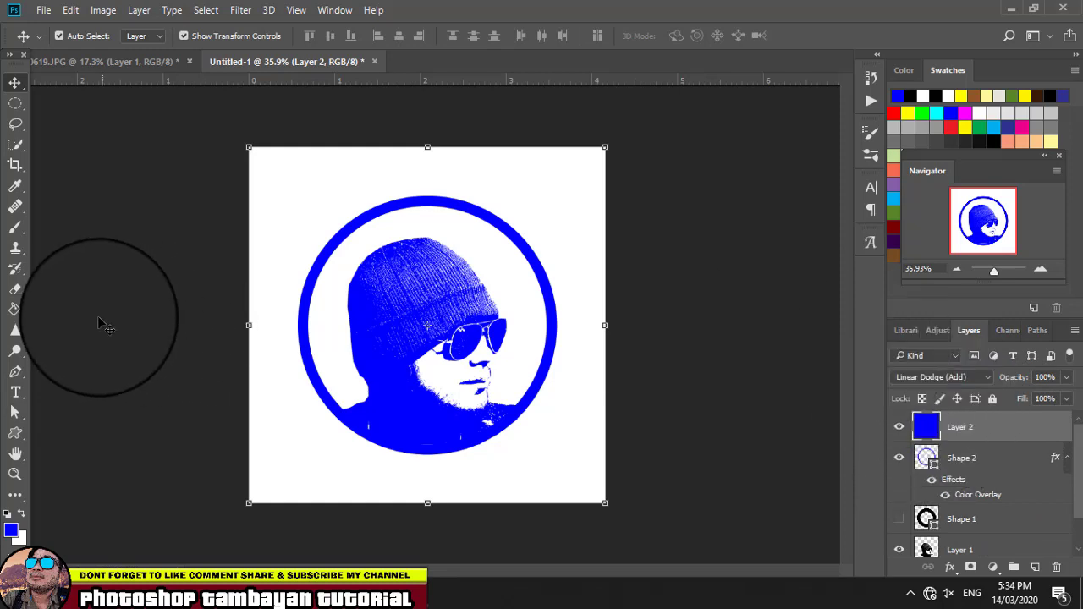
pyautogui.click(14, 311)
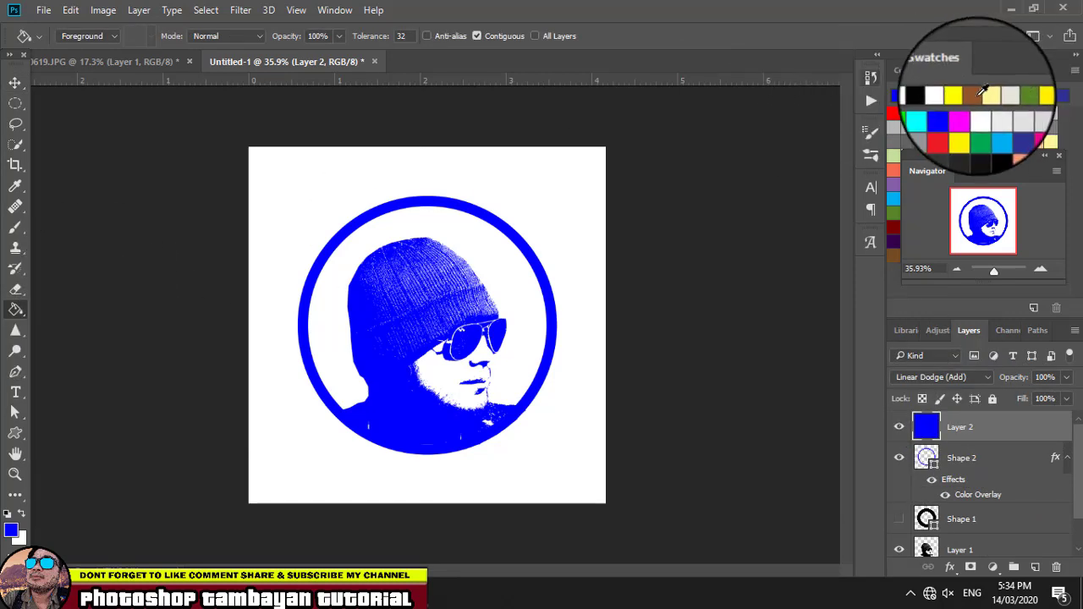
pyautogui.click(896, 213)
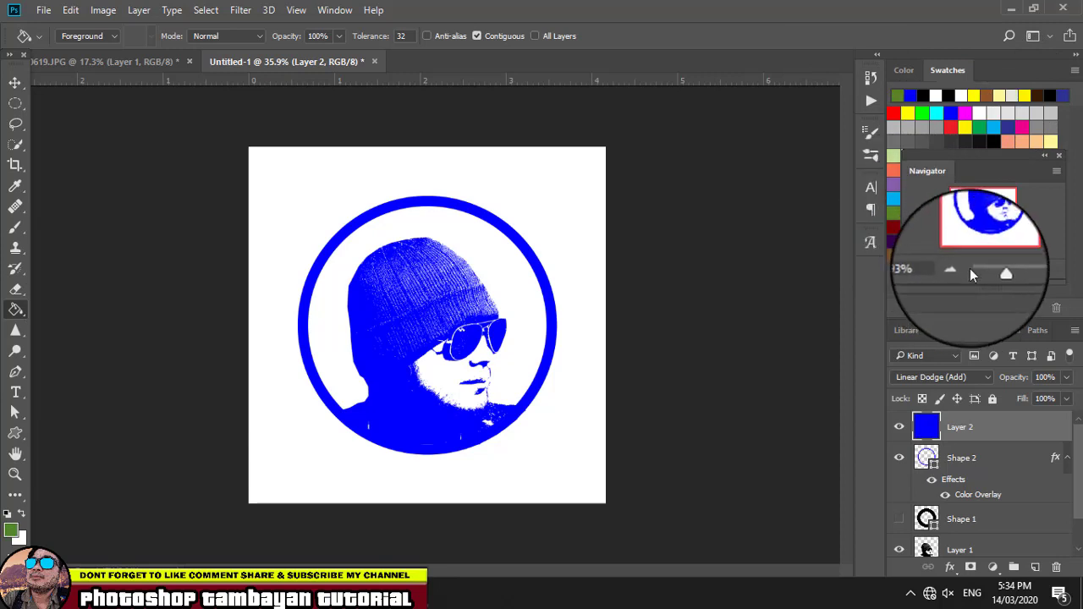
pyautogui.click(431, 275)
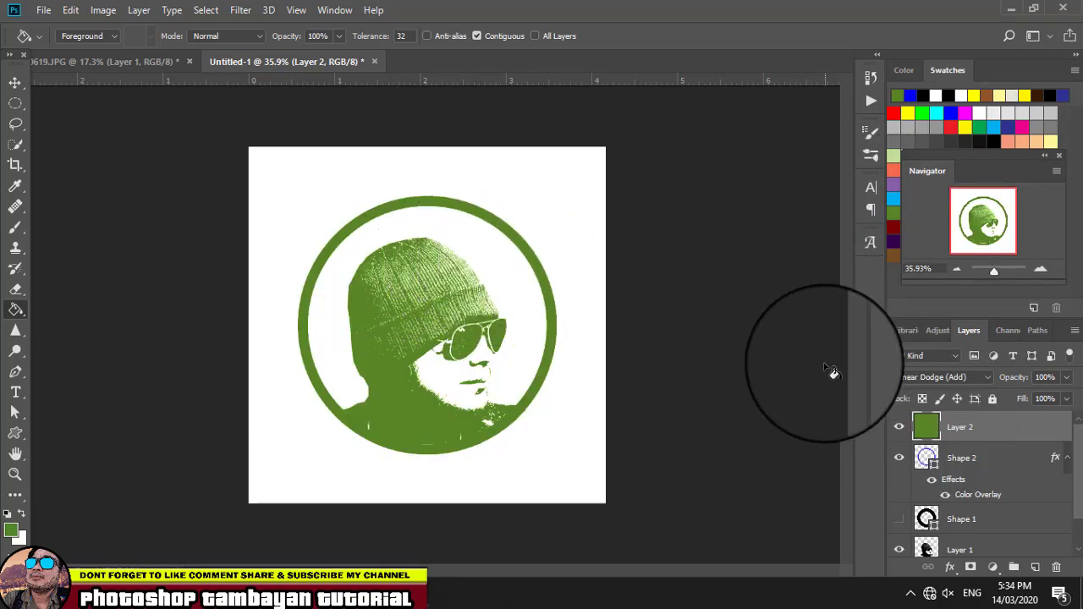
pyautogui.click(15, 82)
# Step: Create a wide text box across the lower part of the canvas and enter the text LOGO
pyautogui.click(16, 392)
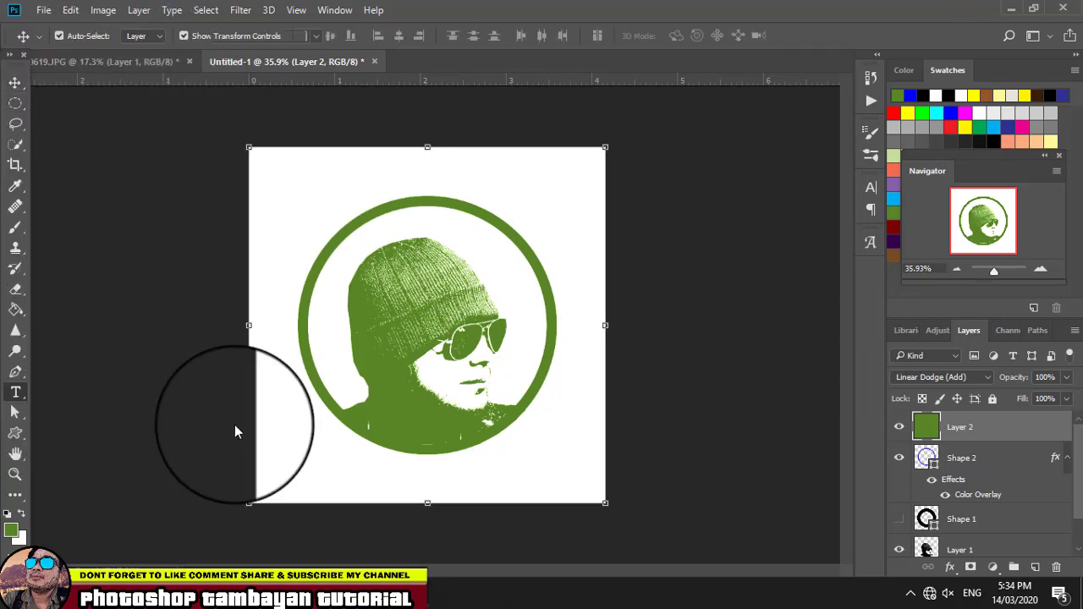
pyautogui.moveTo(268, 444); pyautogui.dragTo(594, 491)
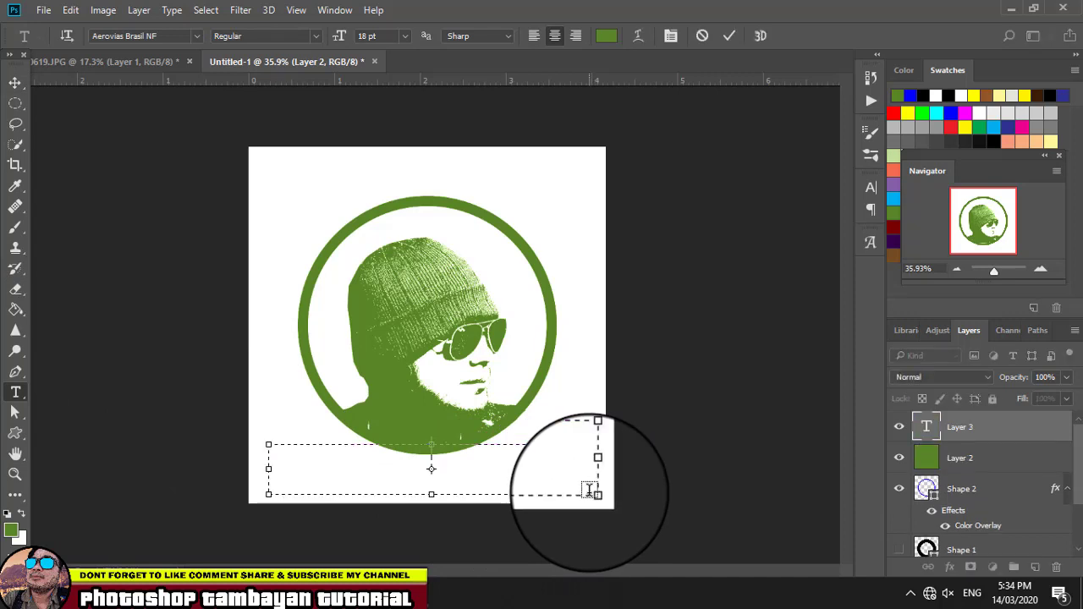
pyautogui.moveTo(590, 491); pyautogui.dragTo(593, 494)
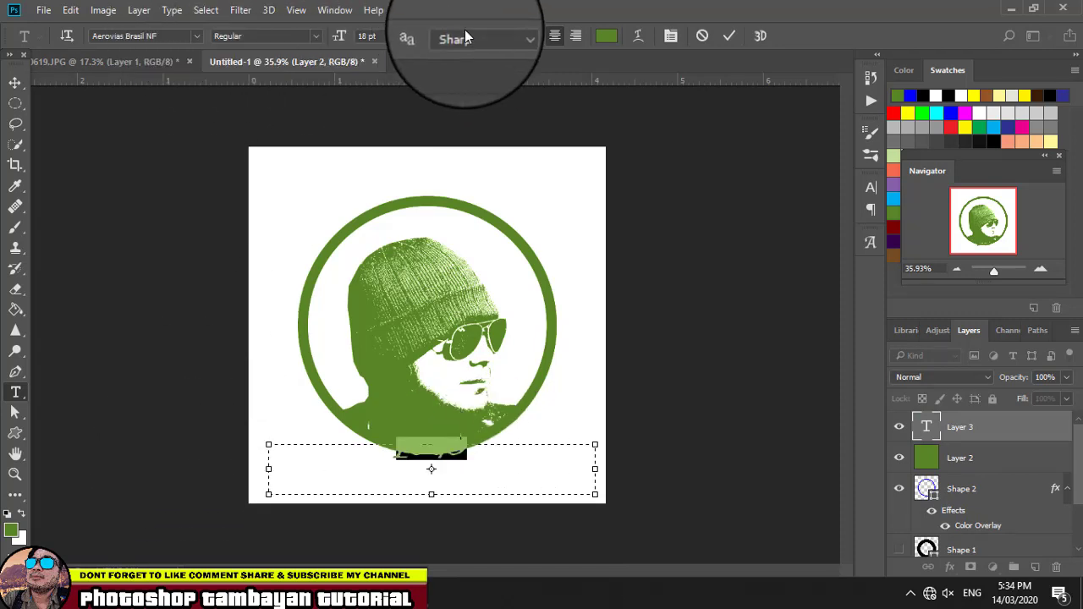
# Step: Set the LOGO text size to 24 pt
pyautogui.click(406, 37)
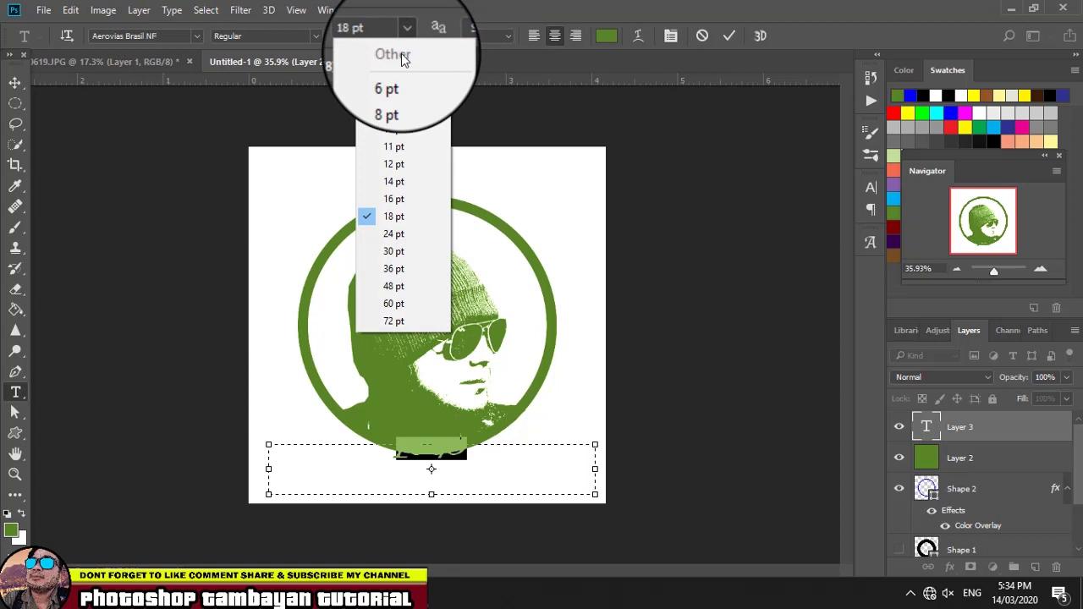
pyautogui.click(411, 324)
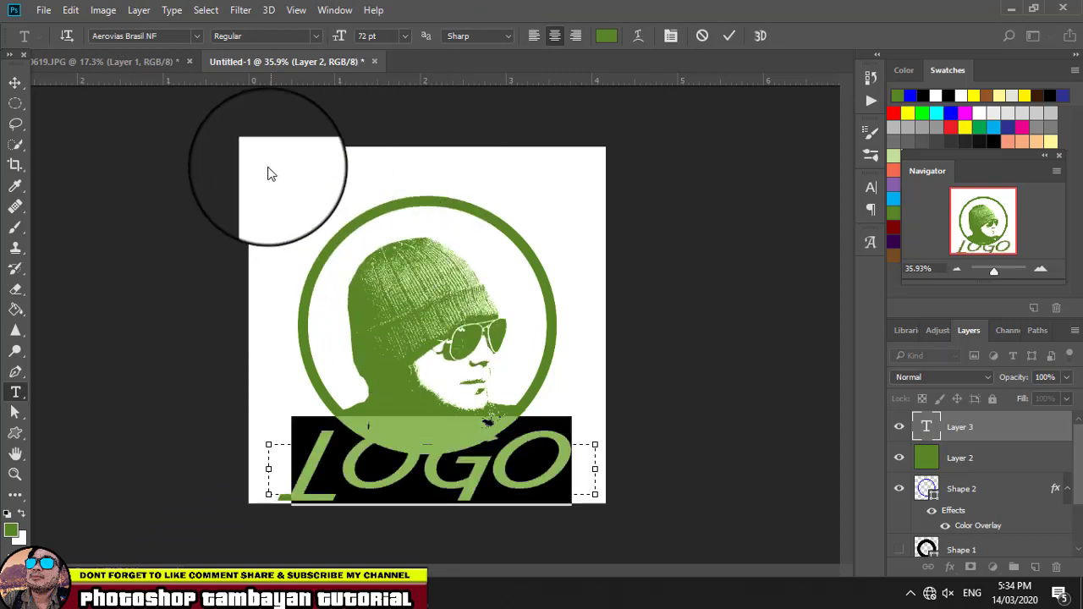
pyautogui.click(406, 37)
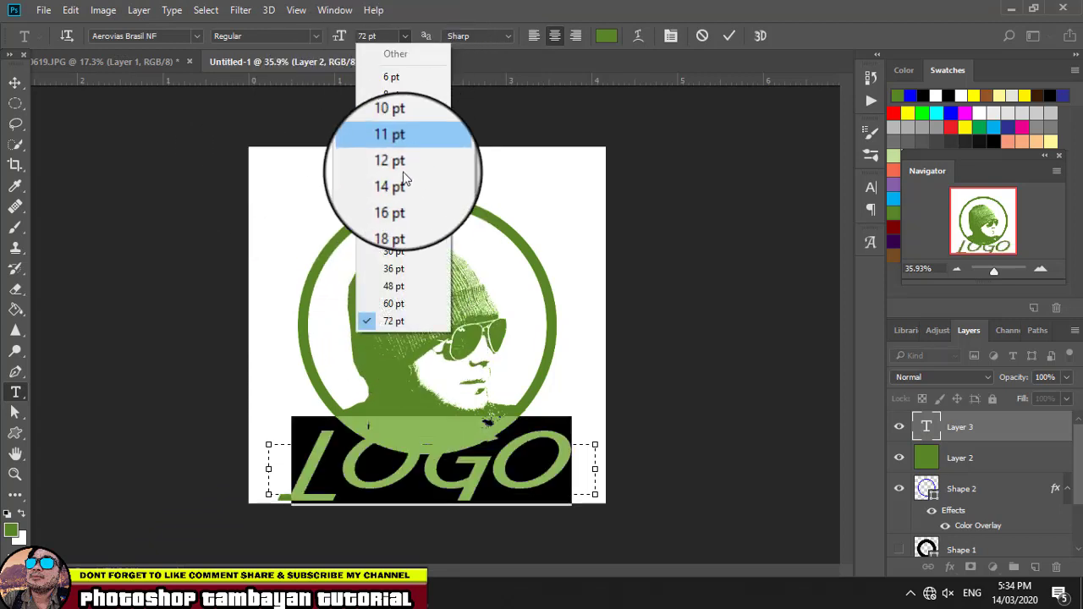
pyautogui.click(397, 238)
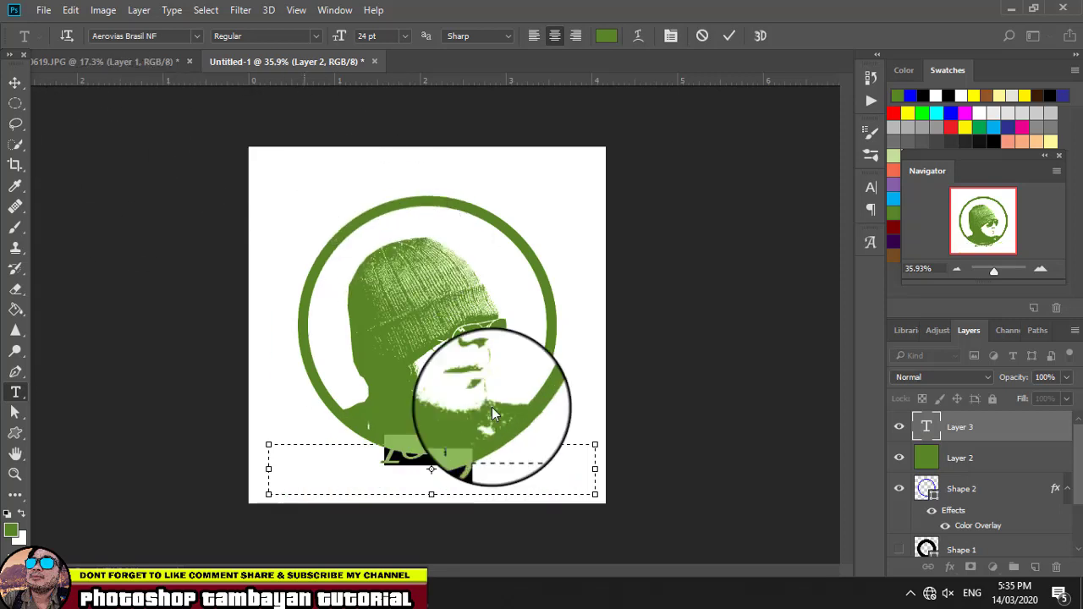
# Step: Shrink the LOGO text box and place the text centred just below the ring
pyautogui.moveTo(597, 492); pyautogui.dragTo(447, 479)
pyautogui.press('ctrl')
pyautogui.click(118, 279)
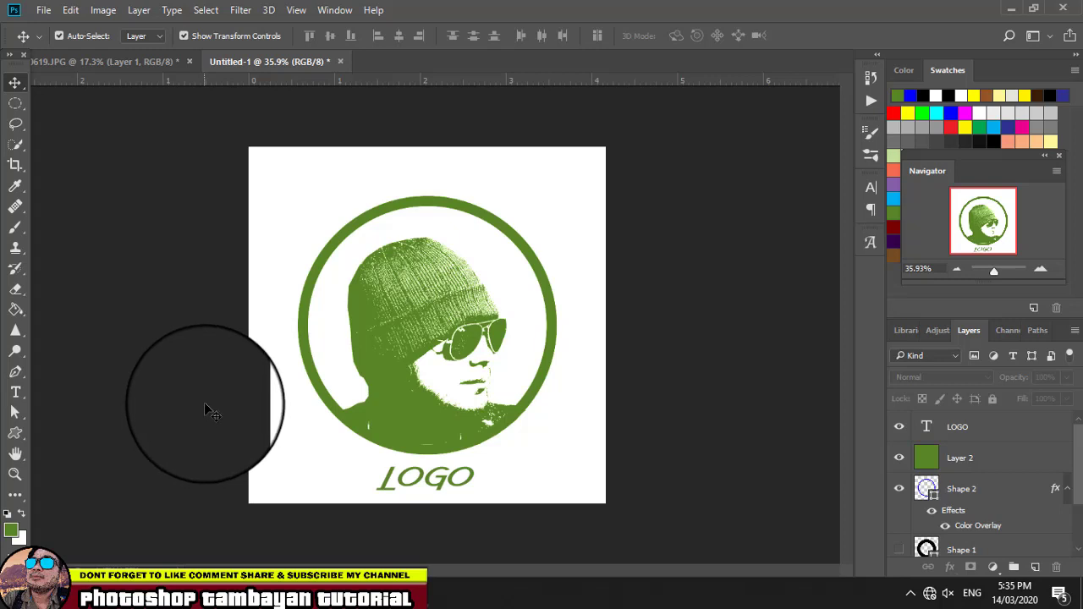
# Step: Fill Layer 2 with the brown swatch using the Paint Bucket tool
pyautogui.click(1016, 456)
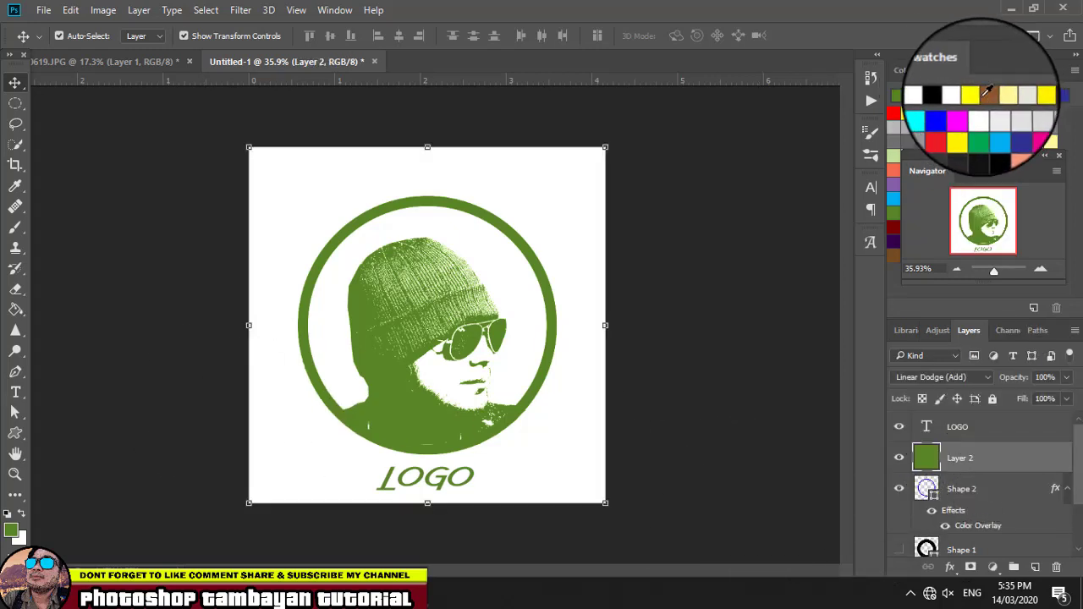
pyautogui.click(16, 310)
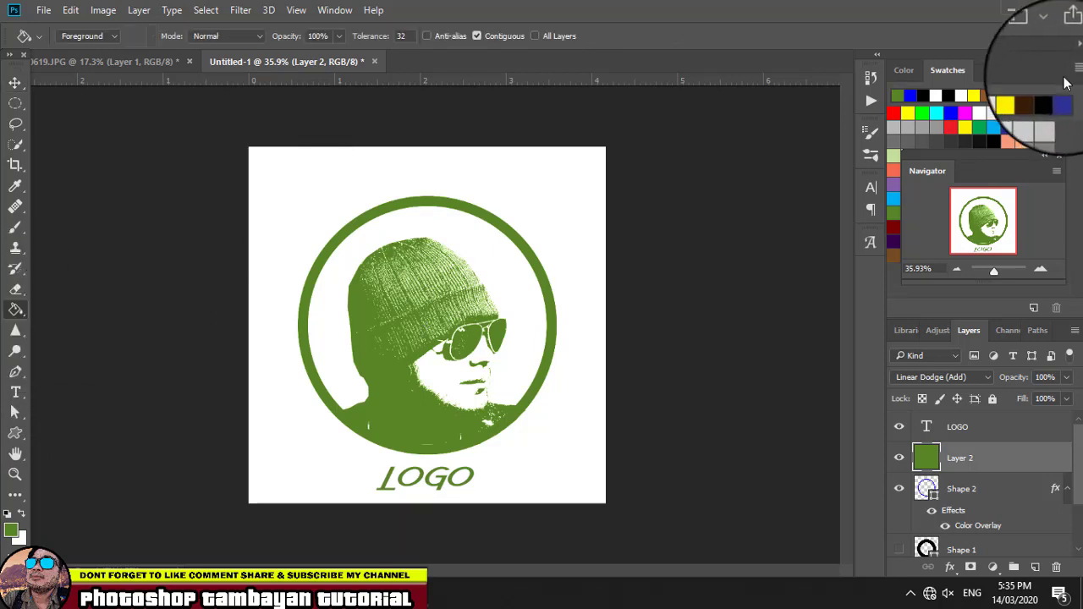
pyautogui.click(409, 271)
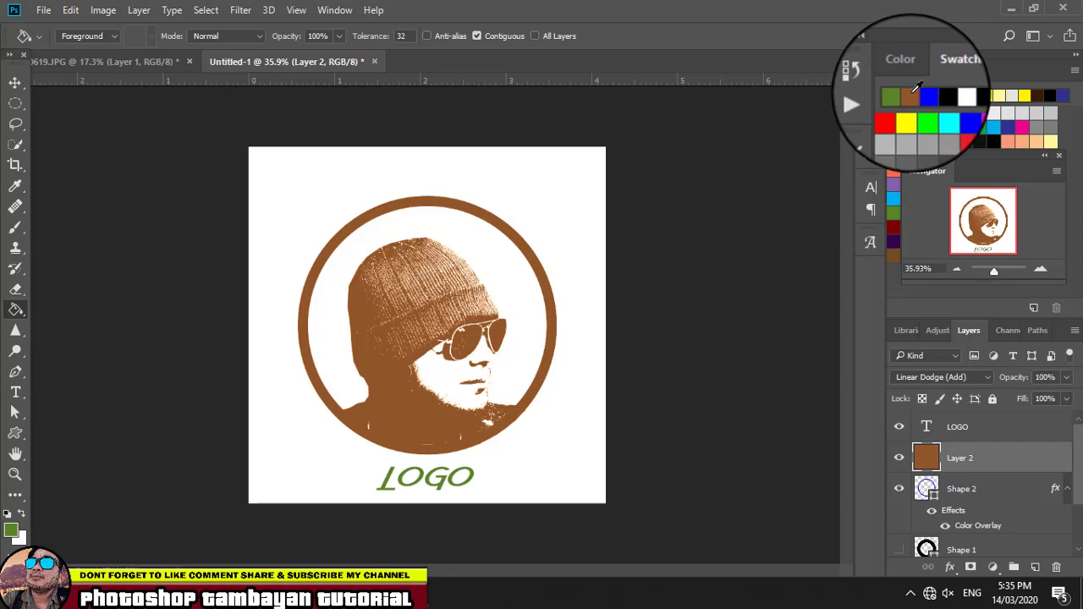
pyautogui.click(421, 217)
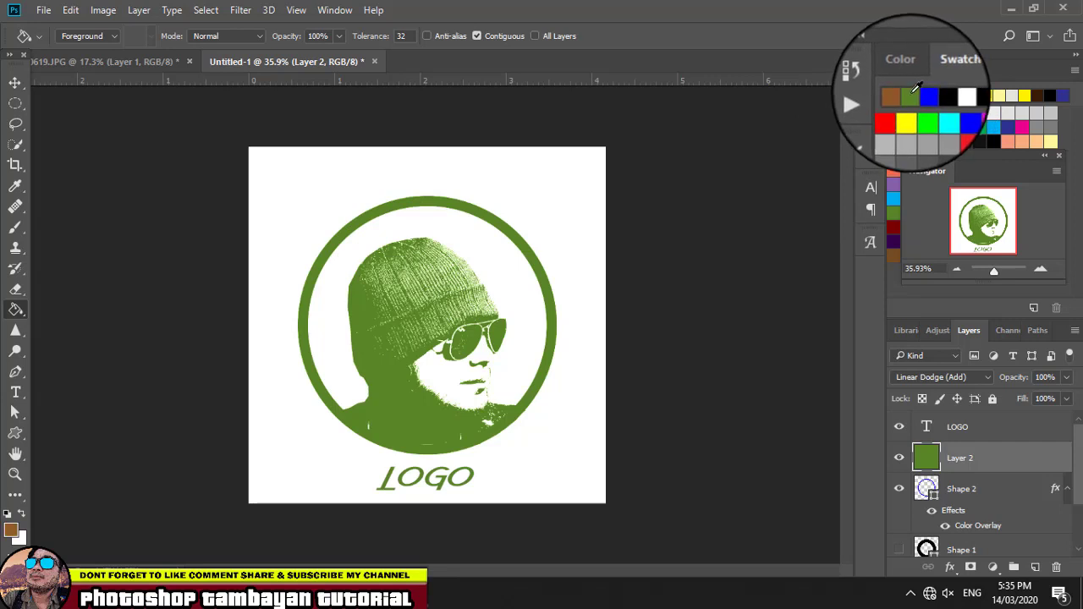
pyautogui.click(423, 244)
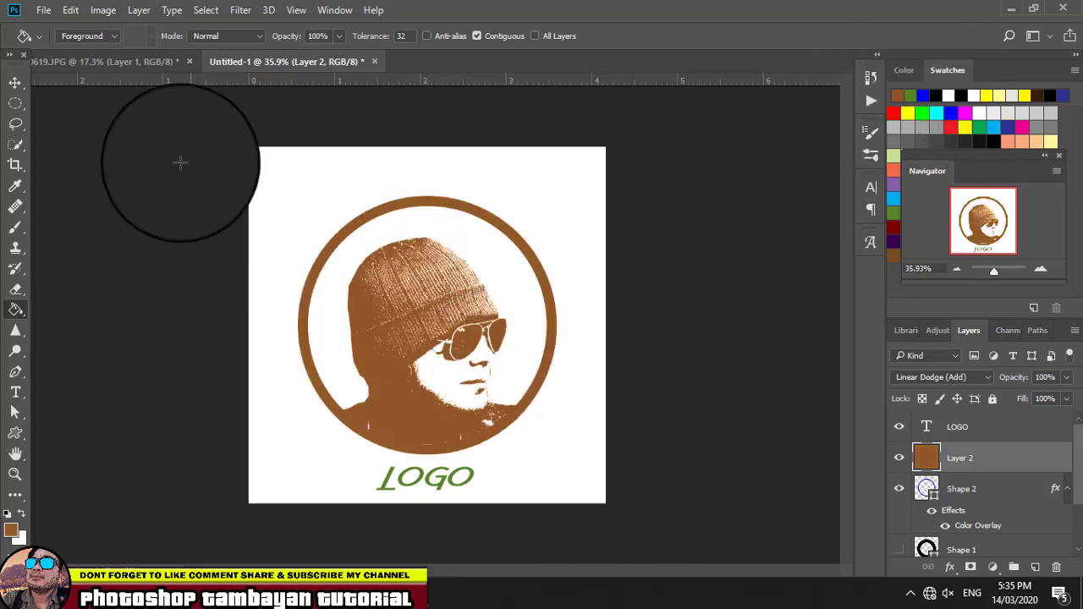
# Step: Widen the LOGO text box to about 3.55 by 0.57 in across the lower part of the canvas
pyautogui.click(14, 82)
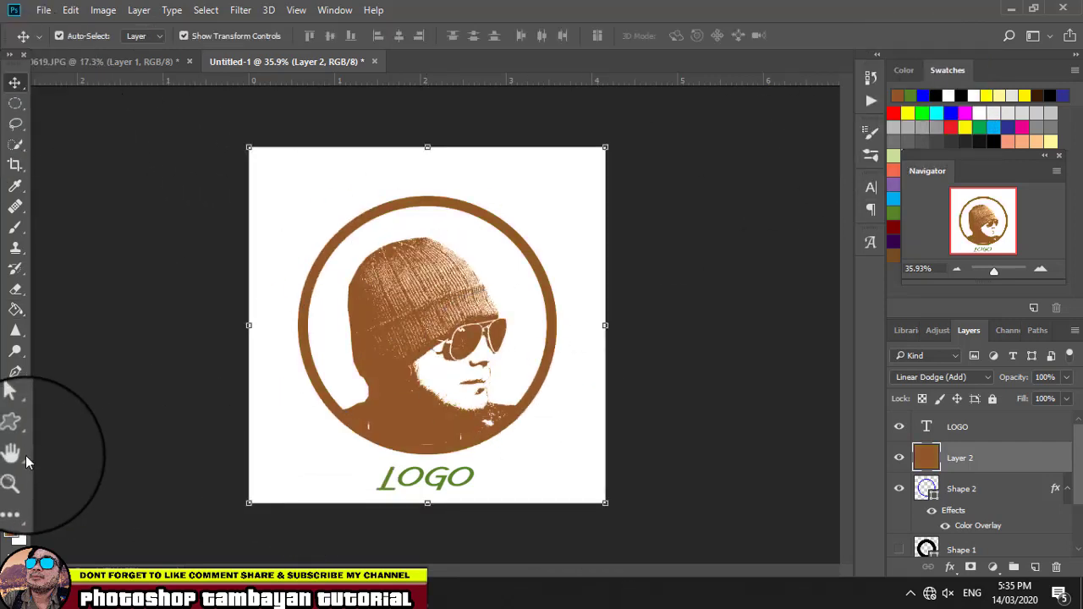
pyautogui.click(13, 394)
pyautogui.click(427, 482)
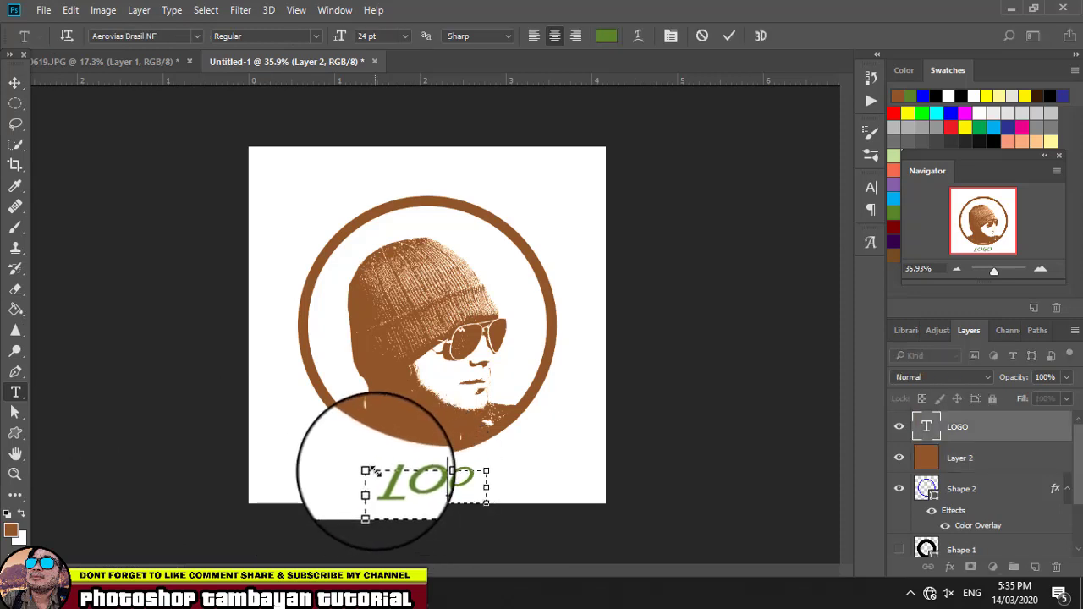
pyautogui.moveTo(362, 468); pyautogui.dragTo(282, 454)
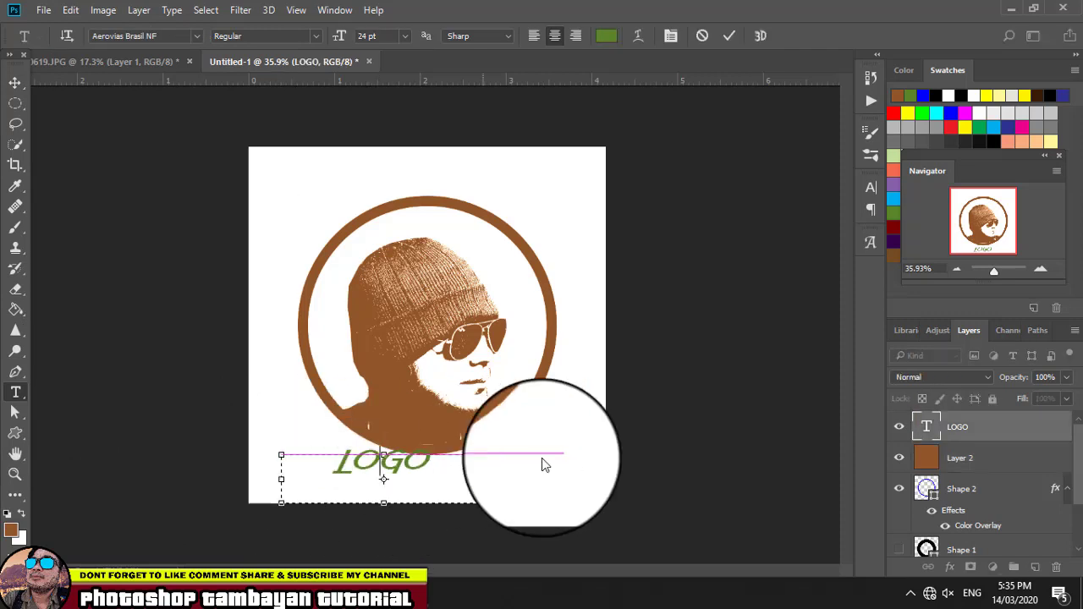
pyautogui.moveTo(484, 457); pyautogui.dragTo(584, 455)
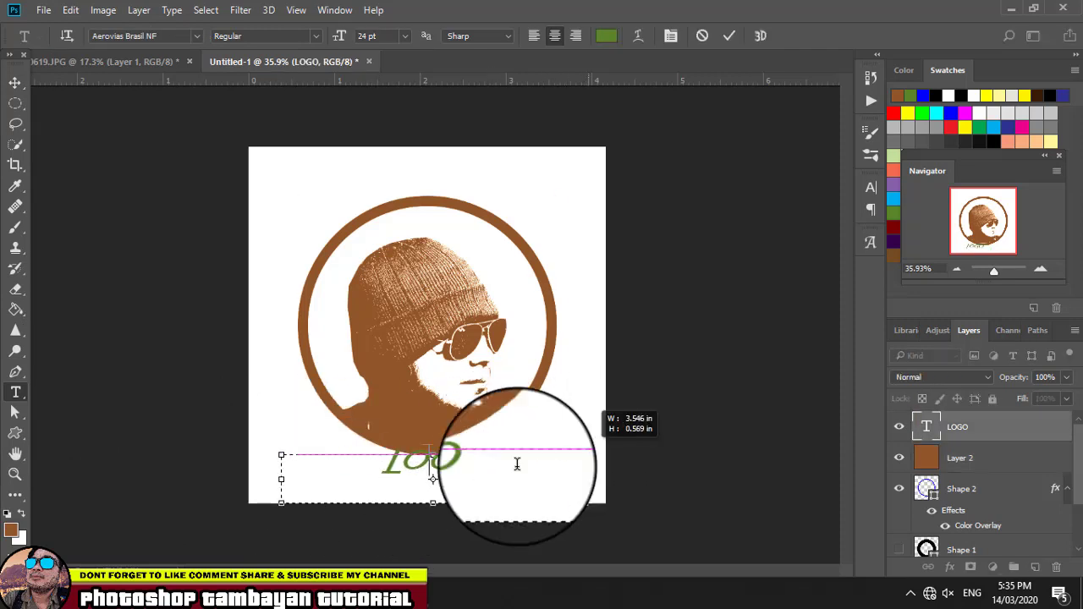
# Step: Replace the LOGO text with a first name and shrink the text box to fit it
pyautogui.moveTo(486, 465); pyautogui.dragTo(258, 461)
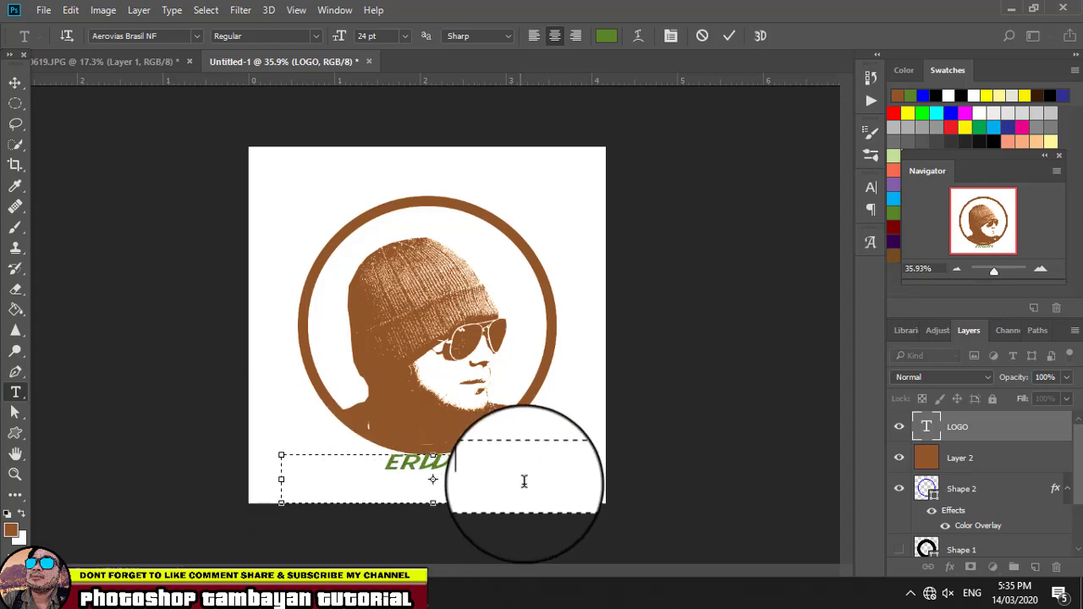
pyautogui.moveTo(584, 504); pyautogui.dragTo(403, 478)
pyautogui.click(15, 82)
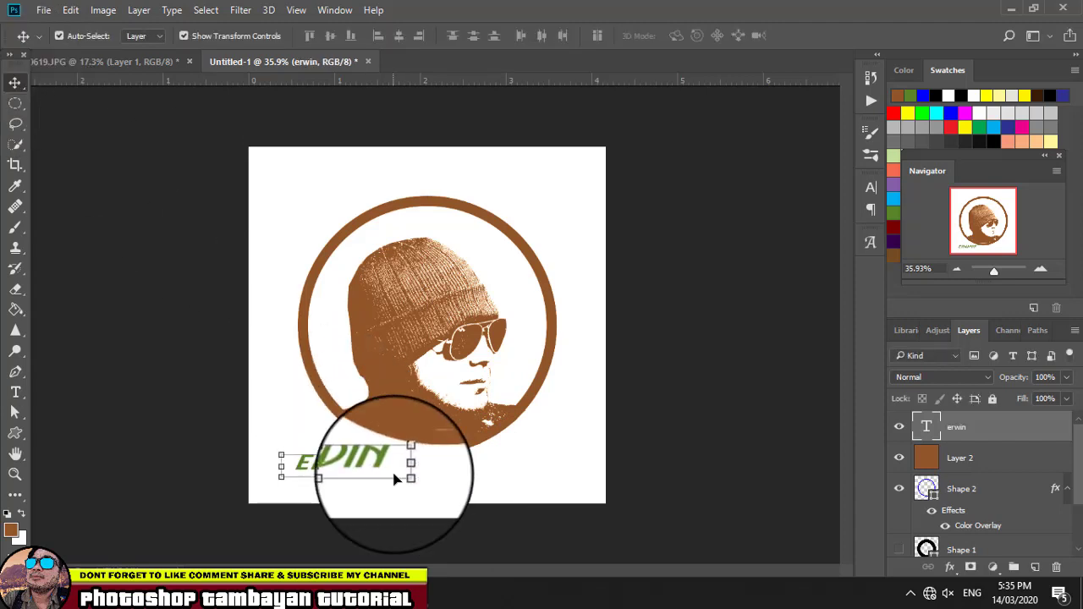
# Step: Centre the name text below the ring, scale it to about 140% width and 183% height, and apply the transformation
pyautogui.moveTo(399, 473); pyautogui.dragTo(477, 473)
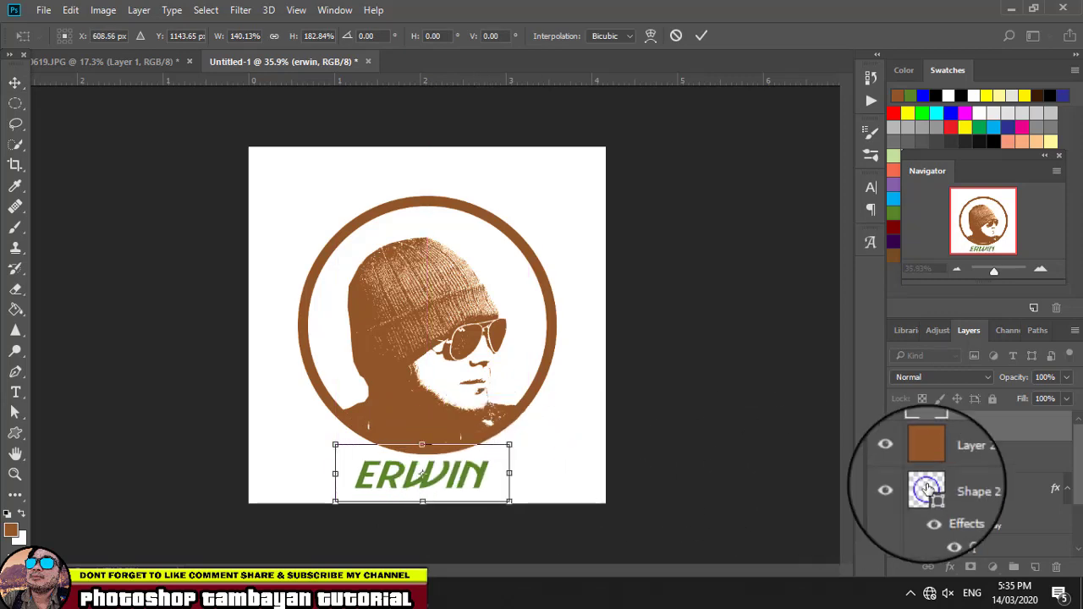
pyautogui.click(15, 85)
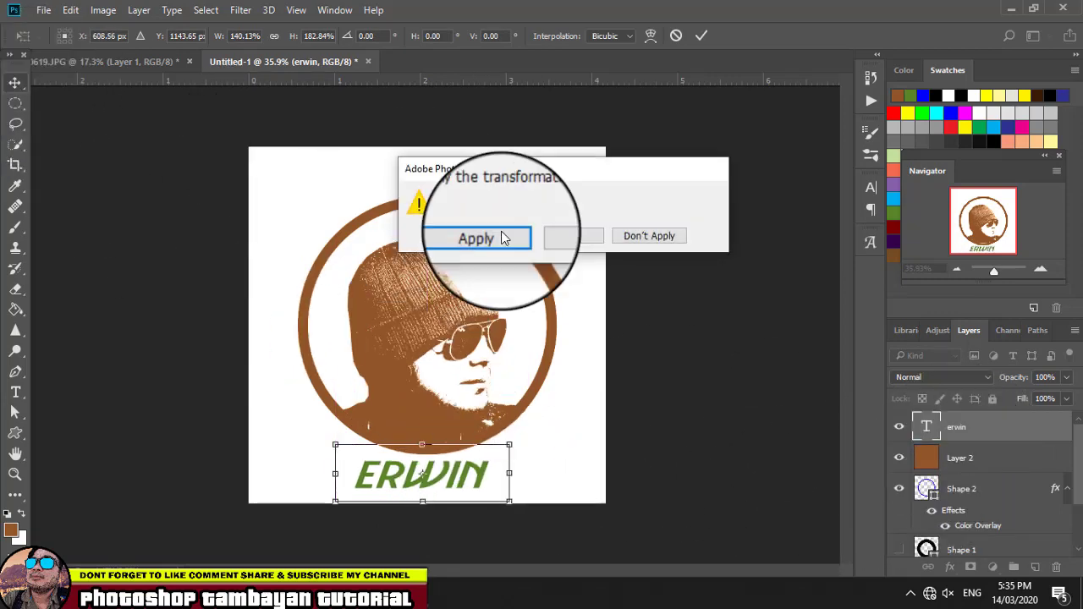
pyautogui.click(477, 236)
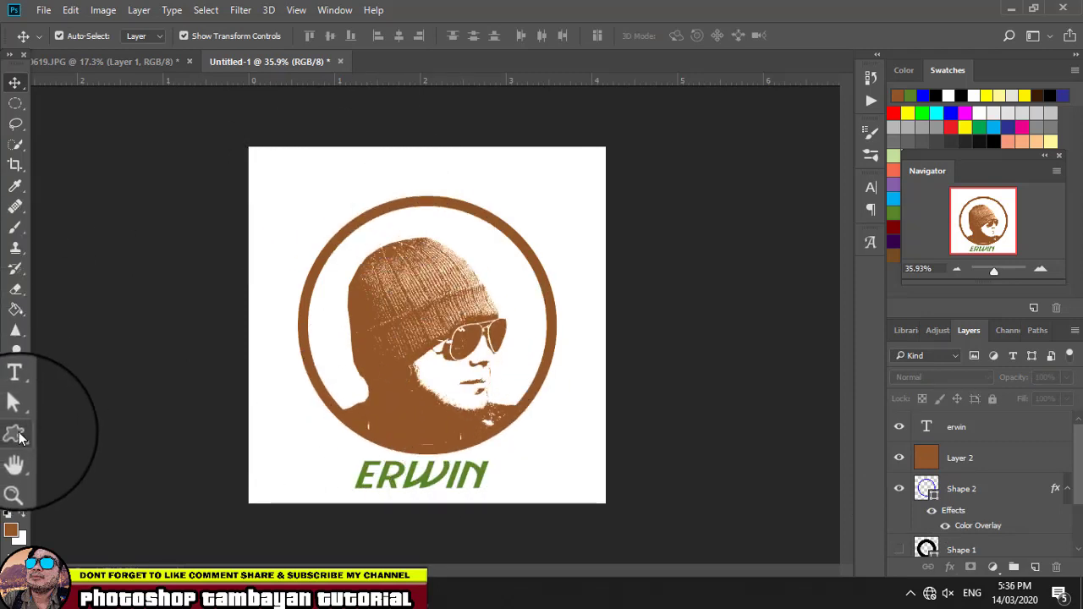
# Step: Draw a brown square frame custom shape of about 1012 by 931 px around the ring
pyautogui.click(16, 434)
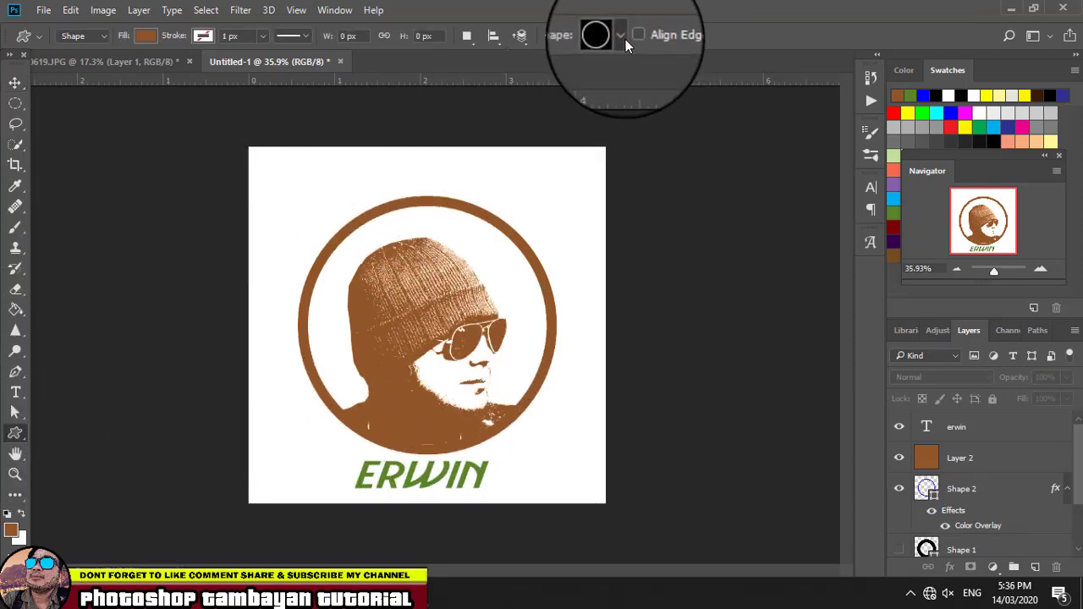
pyautogui.click(625, 39)
pyautogui.scroll(-2, 605, 97)
pyautogui.click(623, 136)
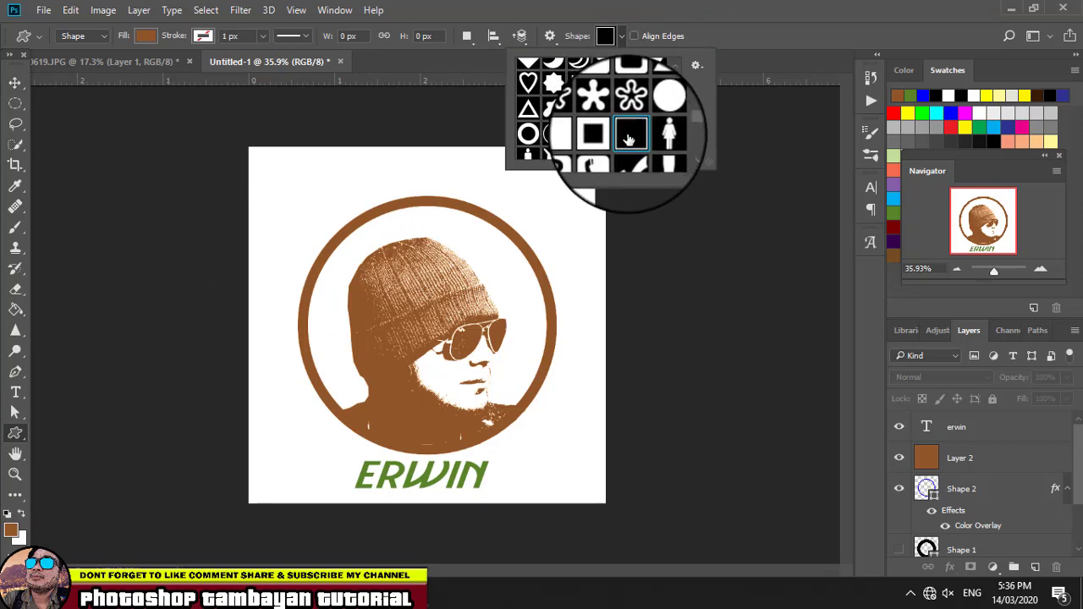
pyautogui.moveTo(285, 189); pyautogui.dragTo(570, 451)
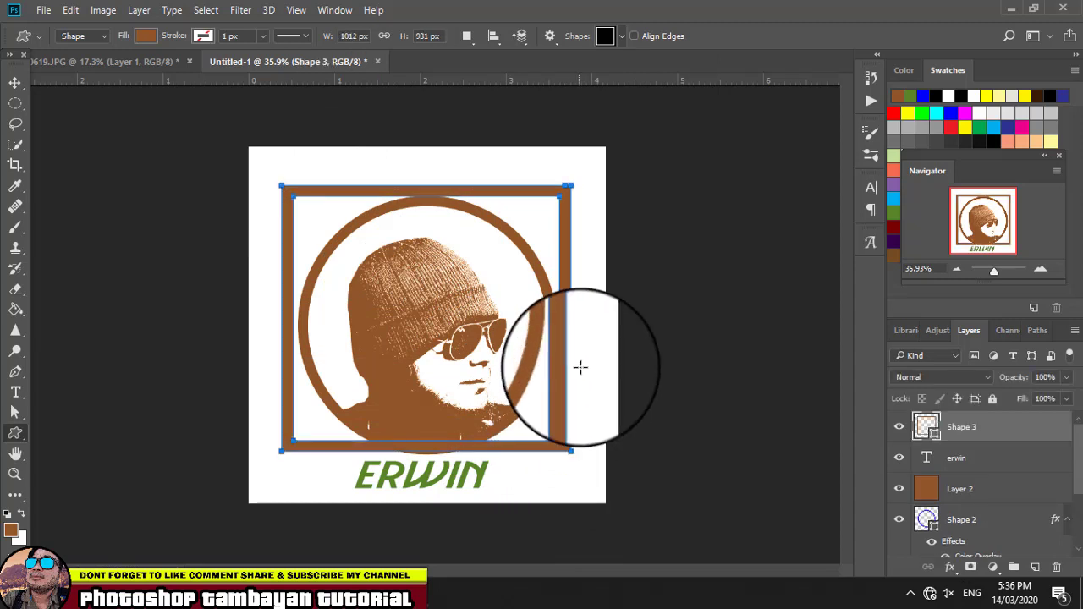
# Step: Hide the name text layer below the ring
pyautogui.click(16, 82)
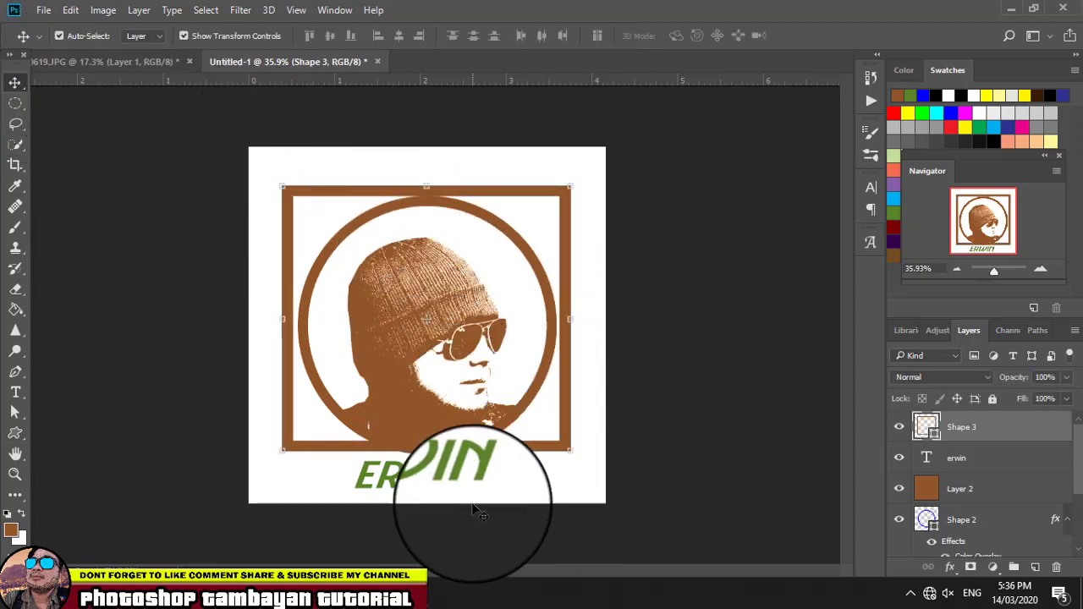
pyautogui.click(472, 476)
pyautogui.click(899, 457)
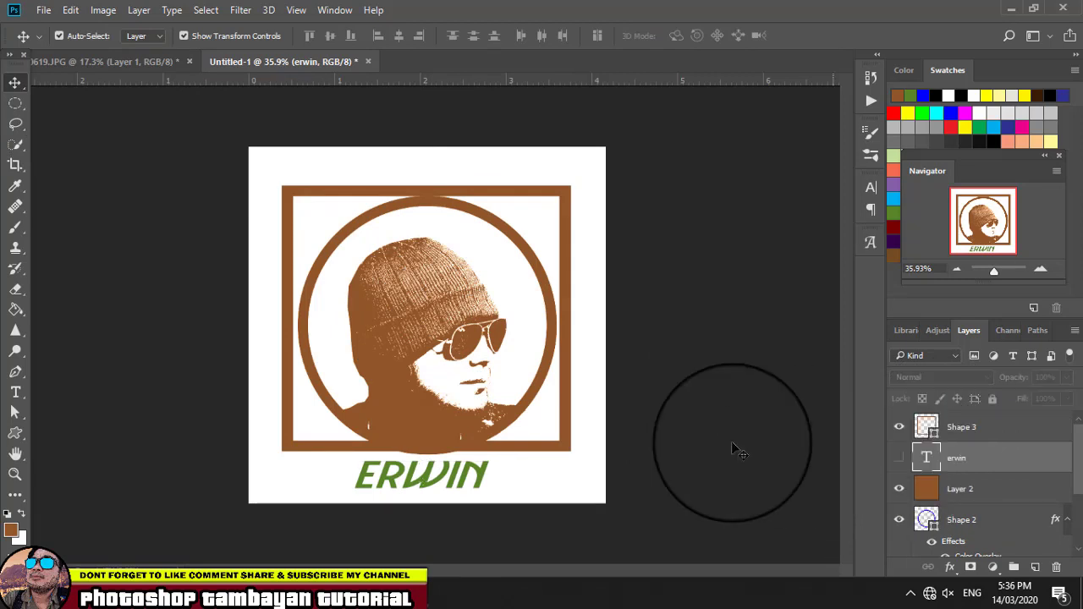
# Step: Resize the Shape 3 frame to about 97.5% width and 97.4% height so it fits closely around the ring, and apply the transformation
pyautogui.click(442, 453)
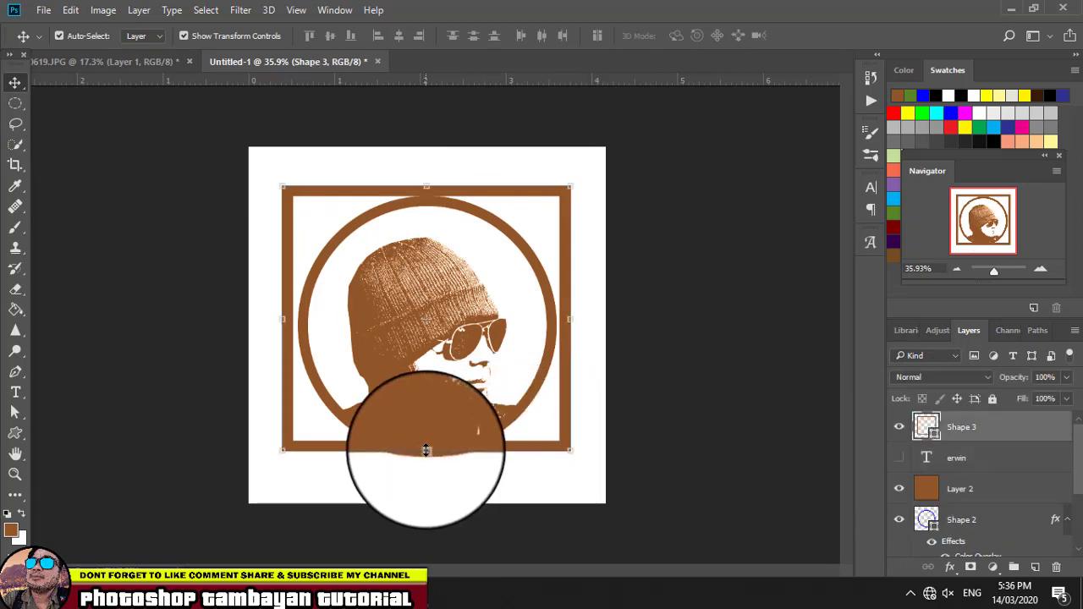
pyautogui.moveTo(425, 450); pyautogui.dragTo(426, 466)
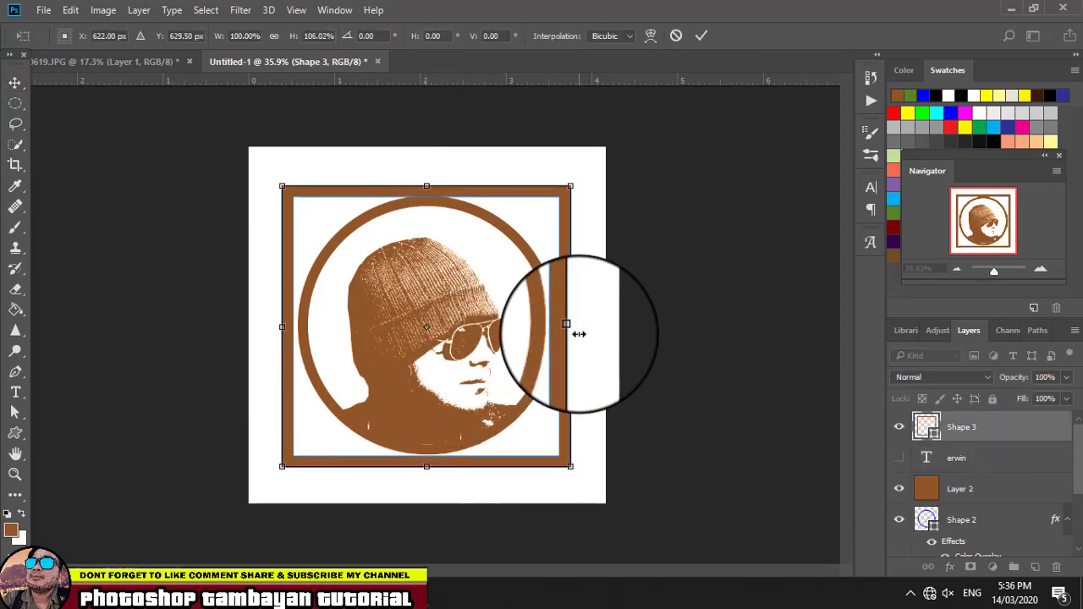
pyautogui.moveTo(570, 326); pyautogui.dragTo(571, 328)
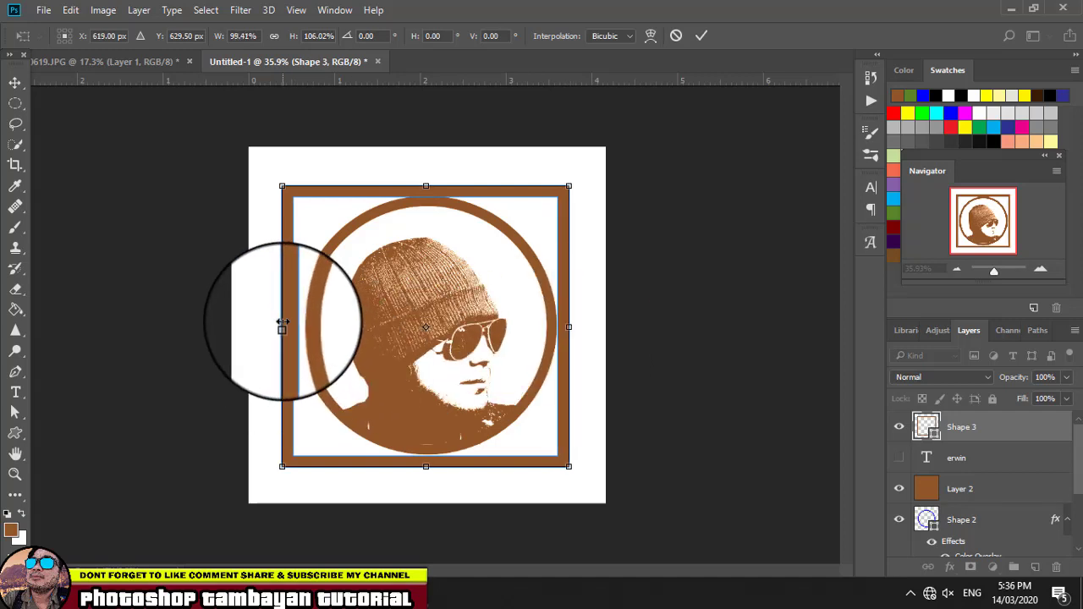
pyautogui.moveTo(281, 327); pyautogui.dragTo(287, 327)
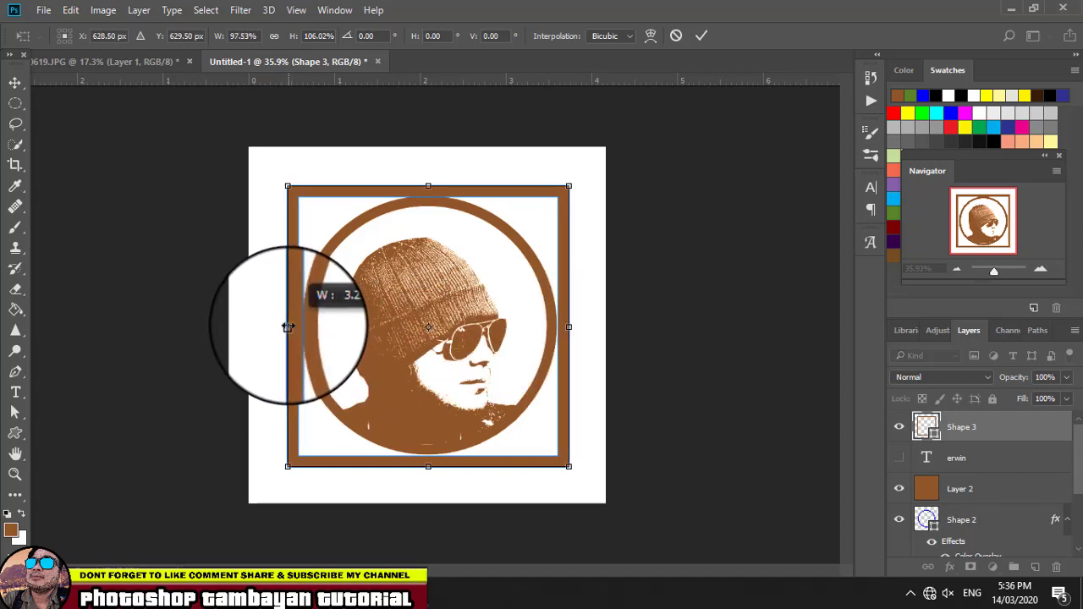
pyautogui.moveTo(430, 466); pyautogui.dragTo(428, 455)
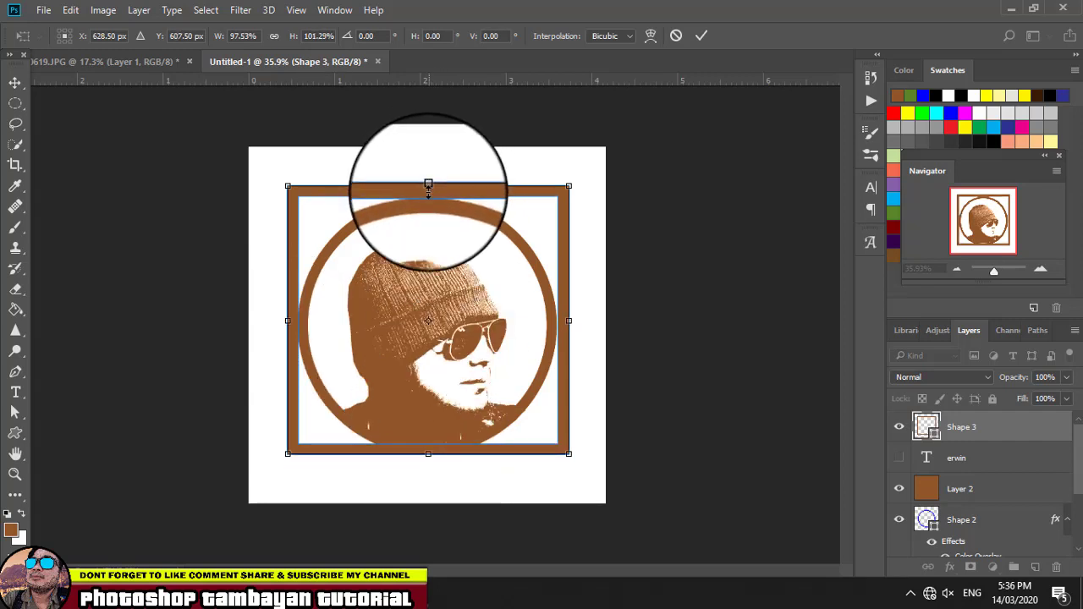
pyautogui.moveTo(428, 185); pyautogui.dragTo(428, 196)
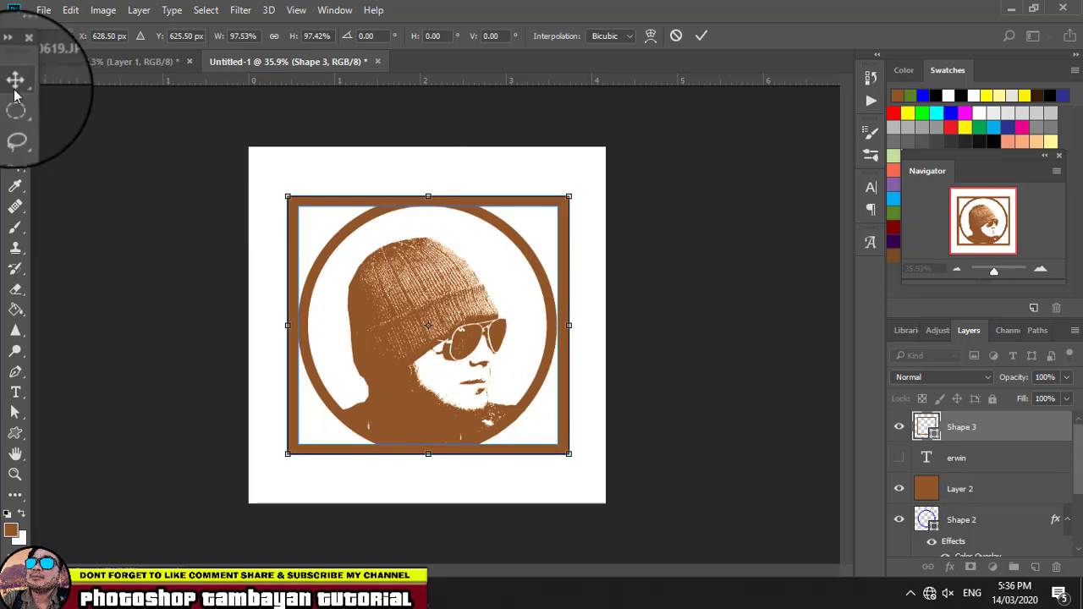
pyautogui.click(14, 89)
pyautogui.click(466, 234)
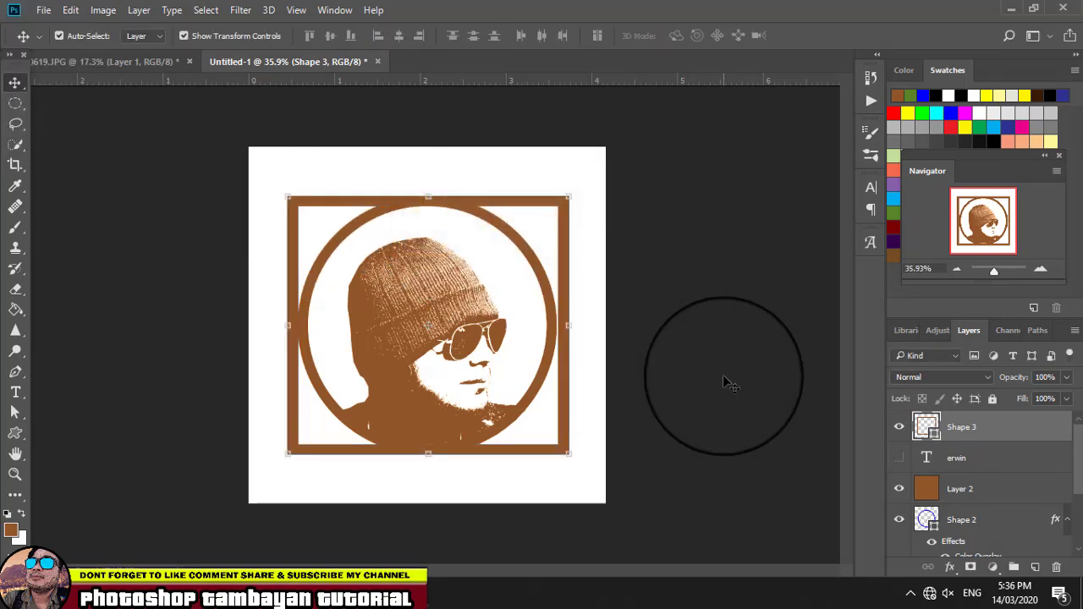
# Step: Move the Shape 3 frame below the name text layer in the layer stack
pyautogui.click(684, 398)
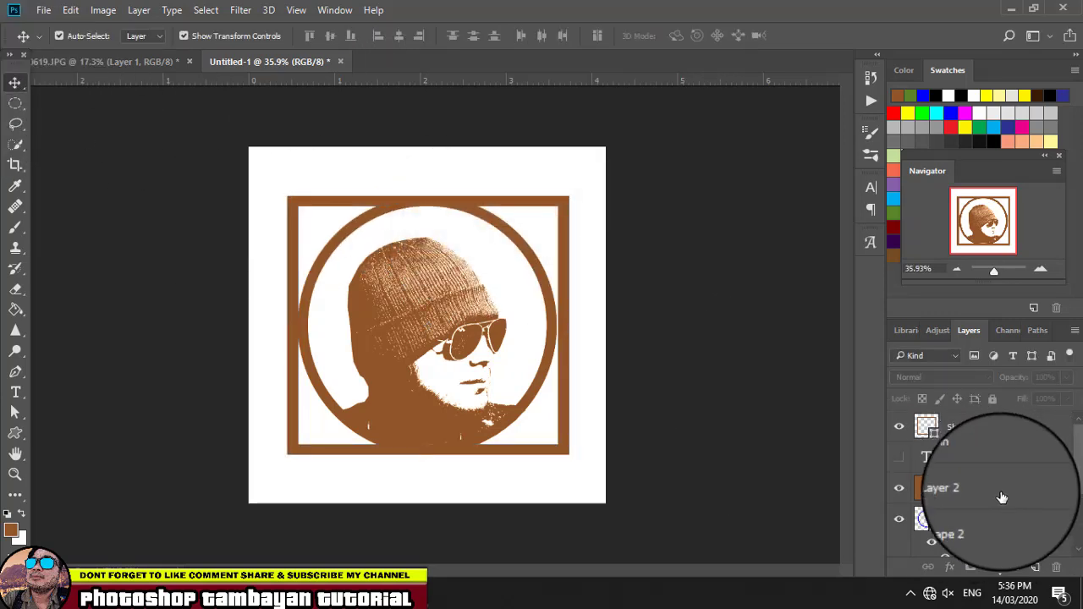
pyautogui.click(1013, 428)
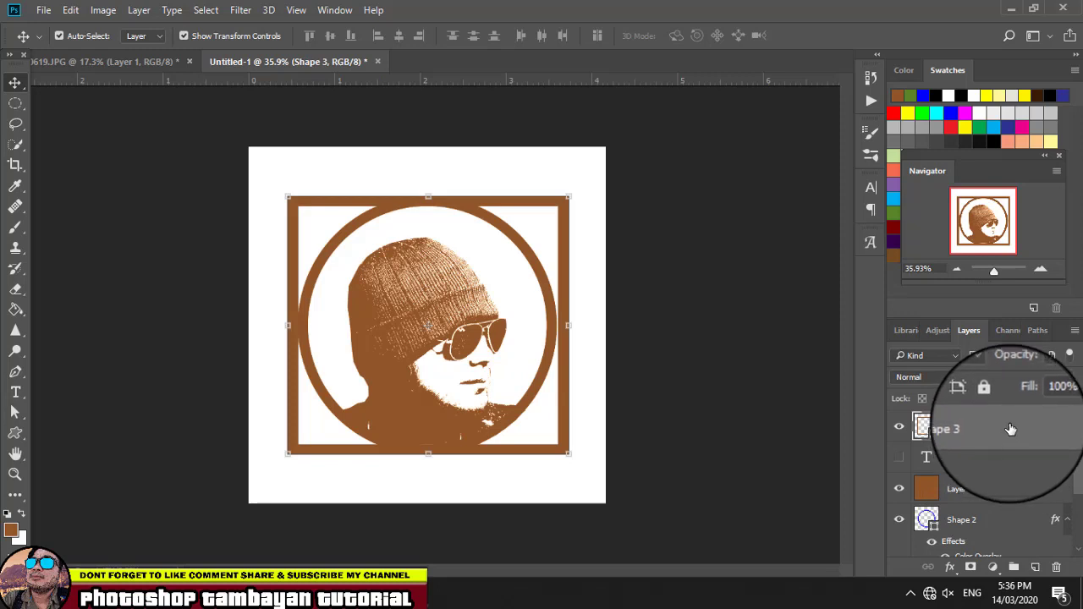
pyautogui.moveTo(1010, 429); pyautogui.dragTo(1016, 451)
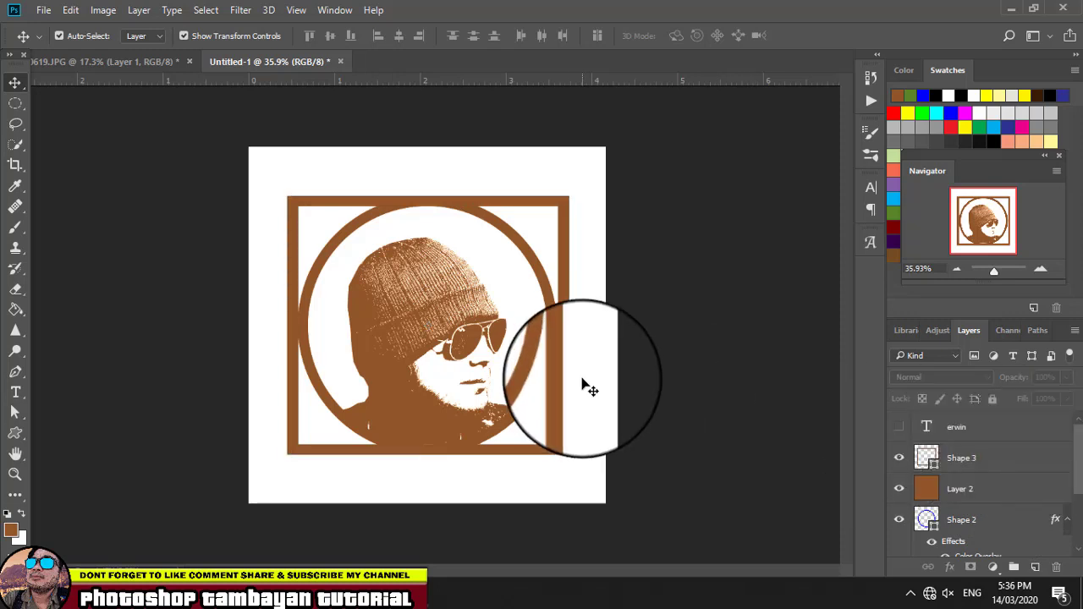
# Step: Narrow the Shape 3 square frame to 98.58% width so its side meets the ring, and apply the transformation
pyautogui.hotkey('ctrl', 't')
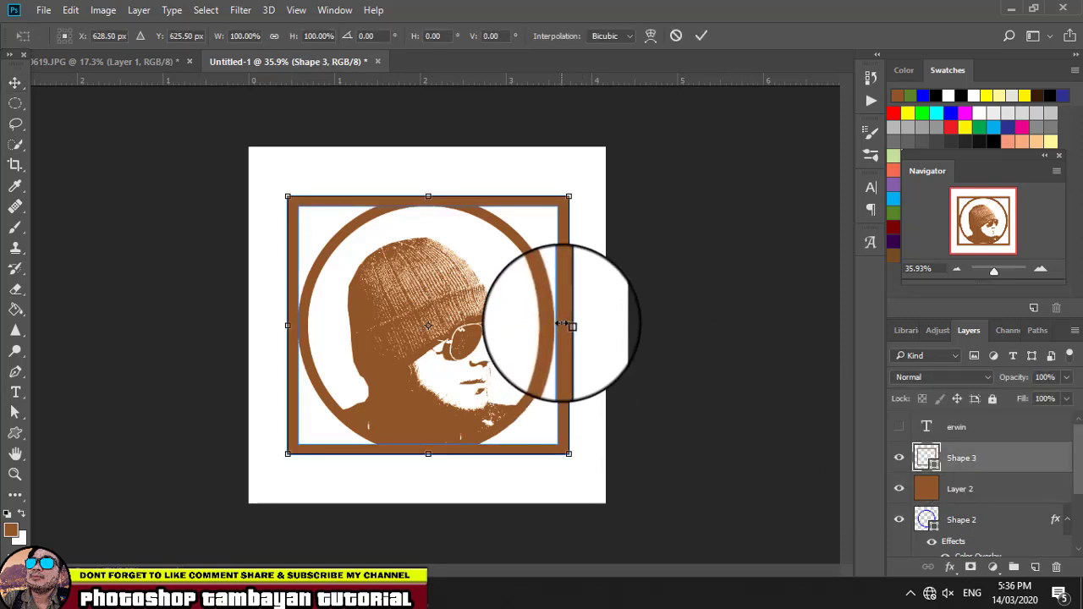
pyautogui.moveTo(562, 324); pyautogui.dragTo(564, 325)
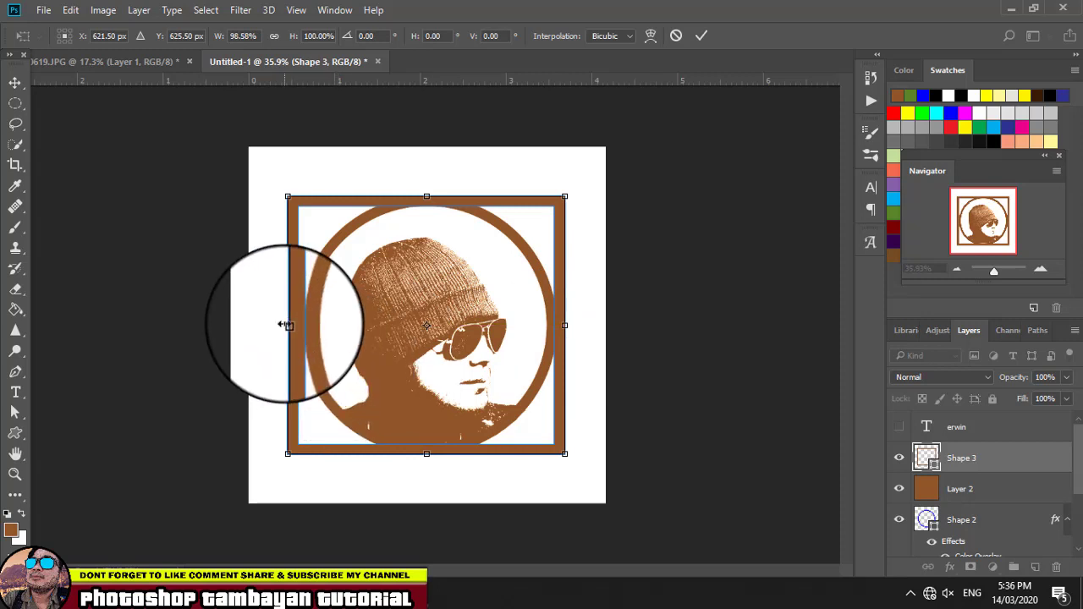
pyautogui.click(42, 62)
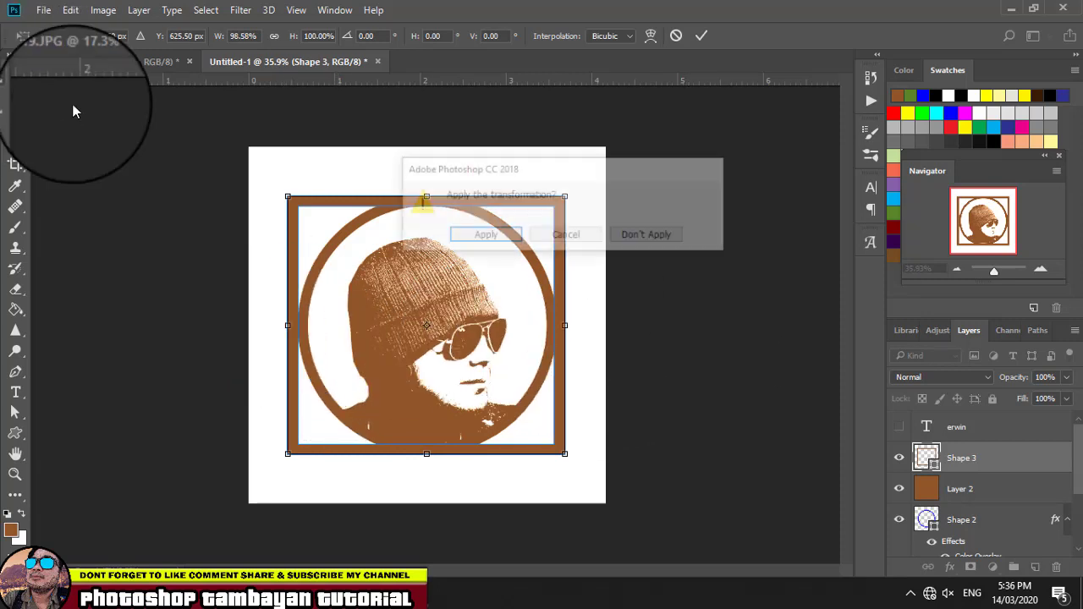
pyautogui.click(485, 234)
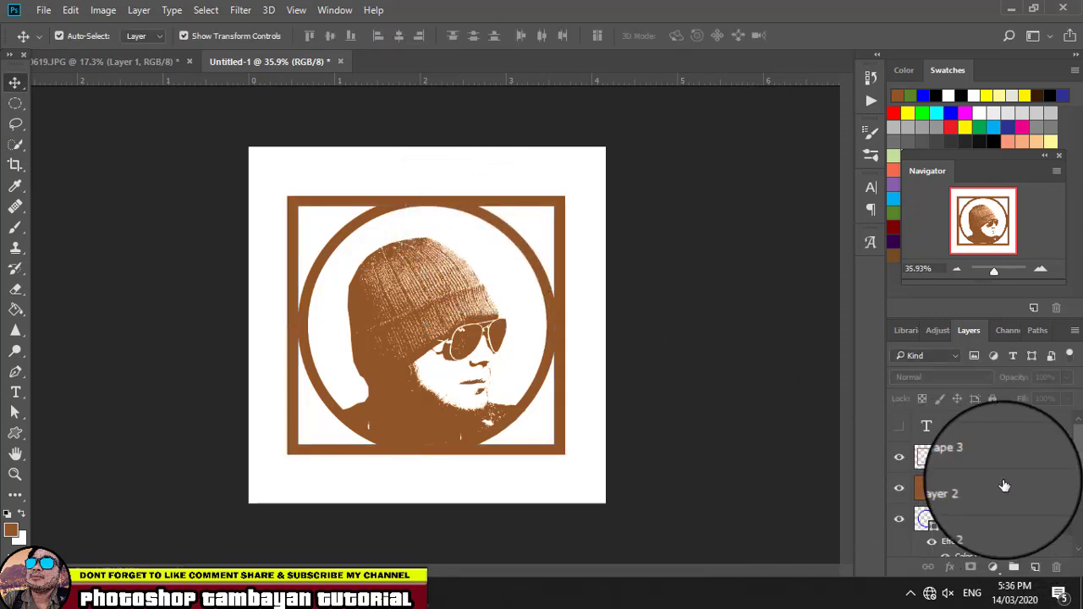
# Step: Add a new layer at the top of the layer stack and fill it with black
pyautogui.click(1034, 567)
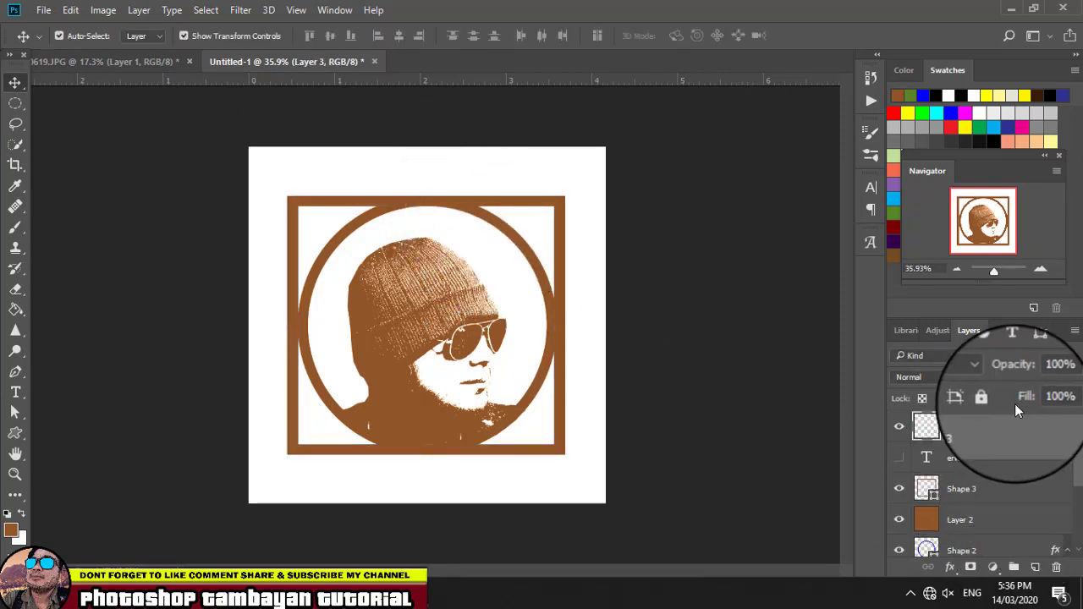
pyautogui.click(14, 313)
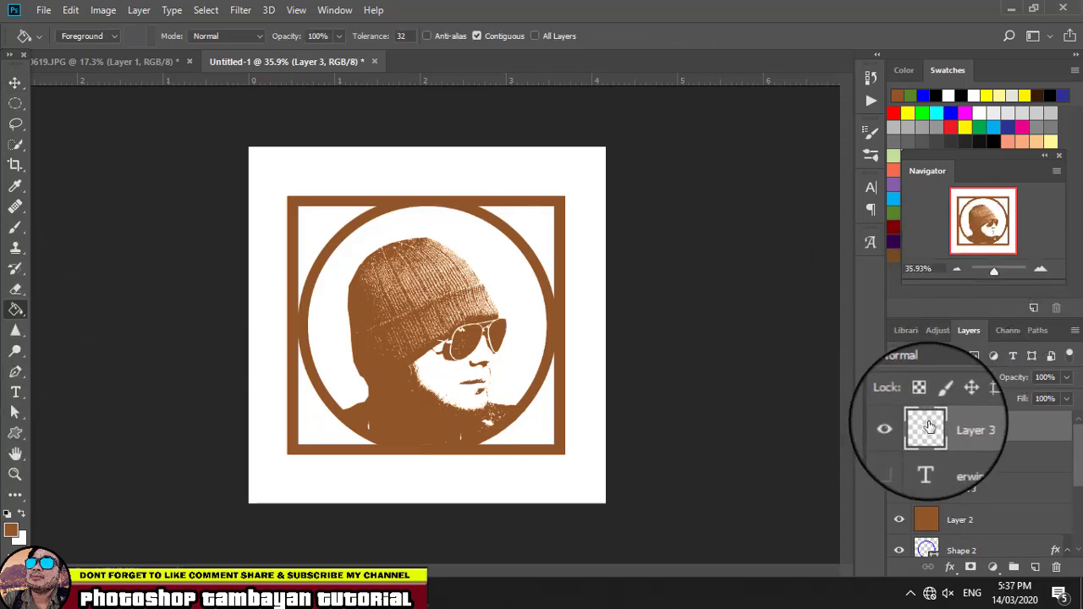
pyautogui.click(935, 95)
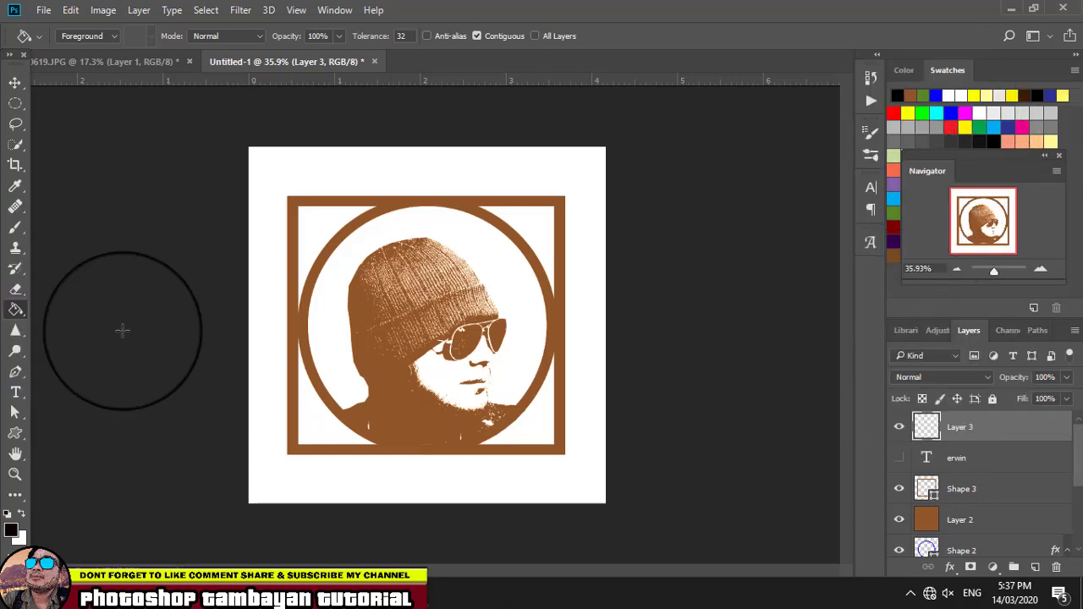
pyautogui.click(409, 276)
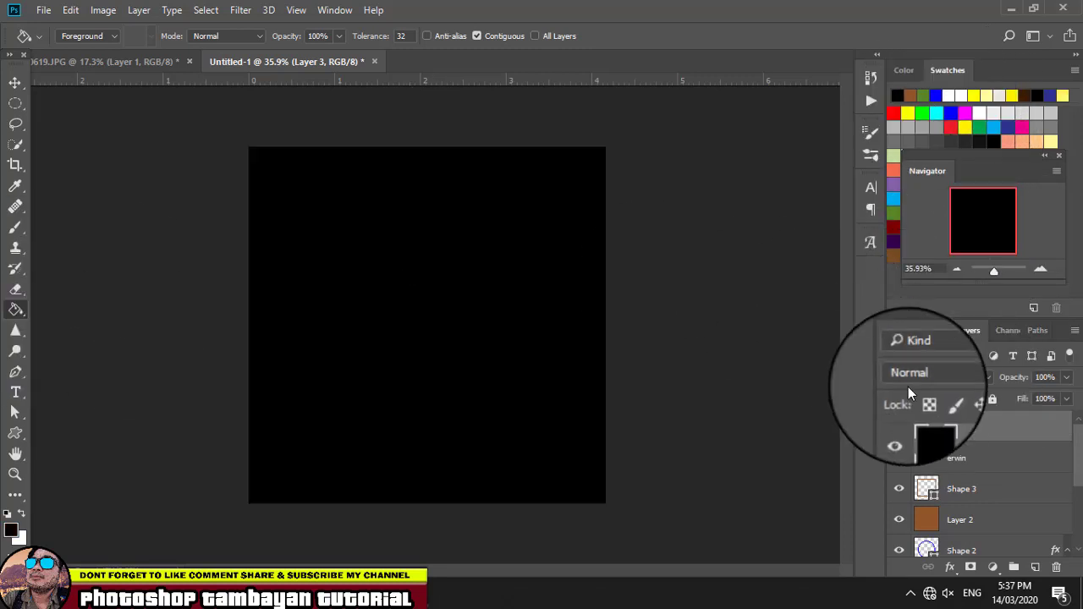
# Step: Try the Color Burn, Linear Burn, Color Dodge and Overlay blend modes on the black Layer 3
pyautogui.click(930, 378)
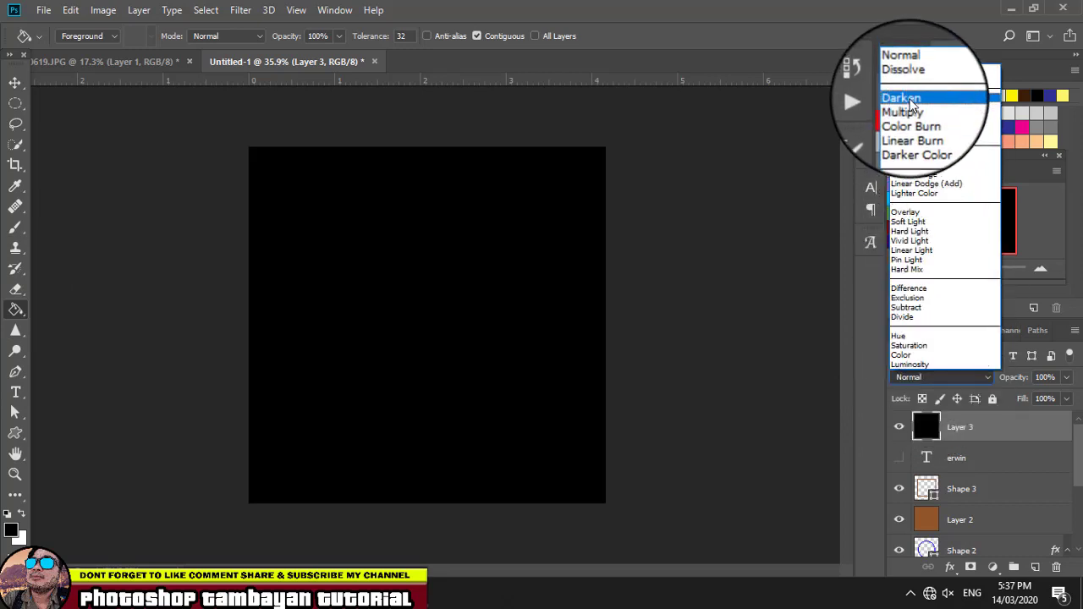
pyautogui.click(918, 97)
pyautogui.press('Down')
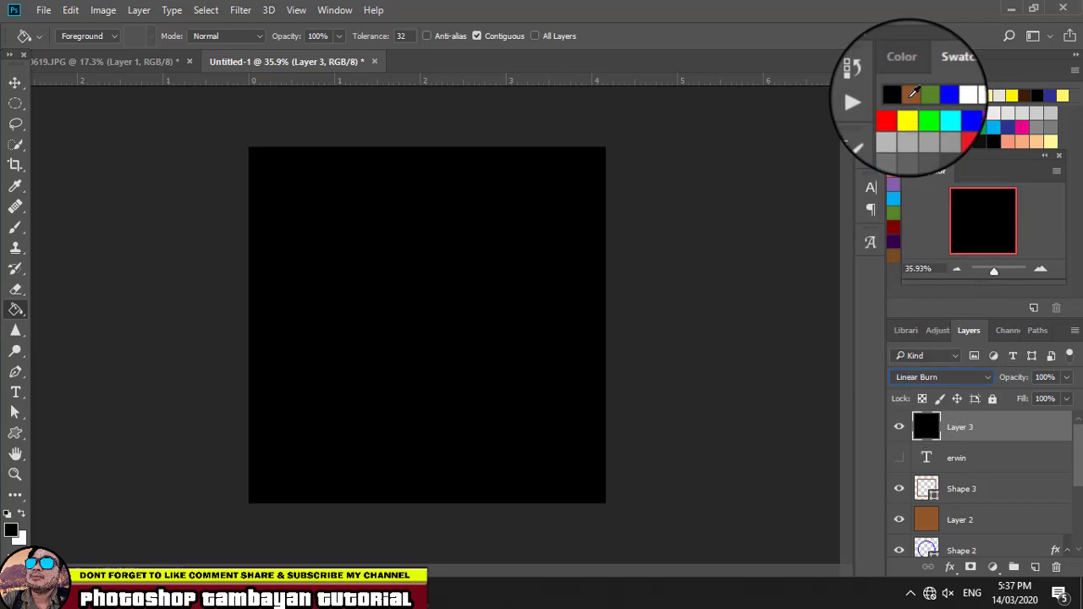
pyautogui.press('Up')
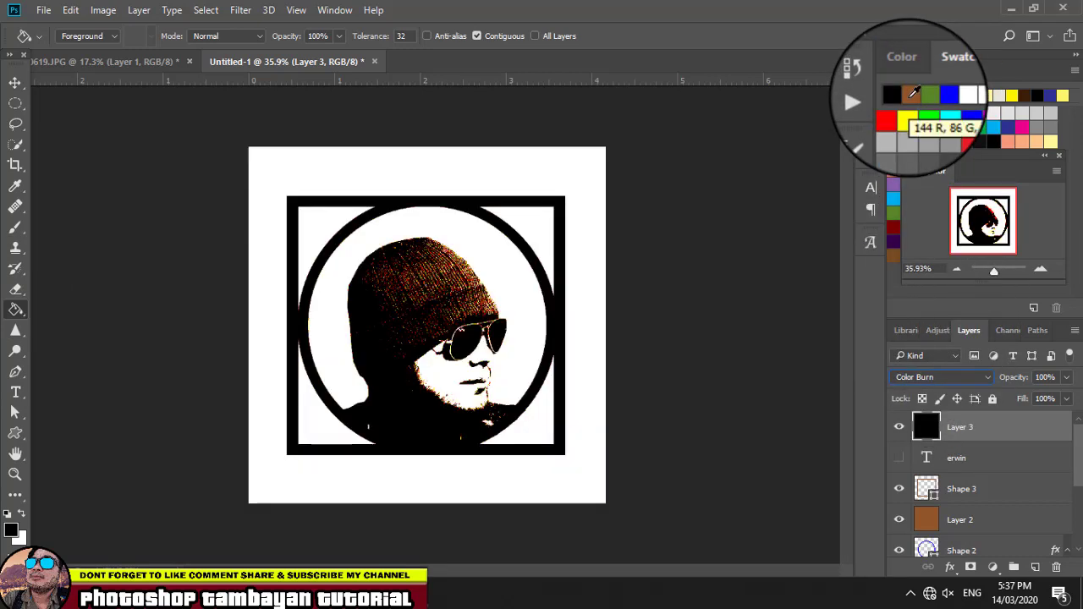
pyautogui.press('Down')
pyautogui.press('Up')
pyautogui.press('Down')
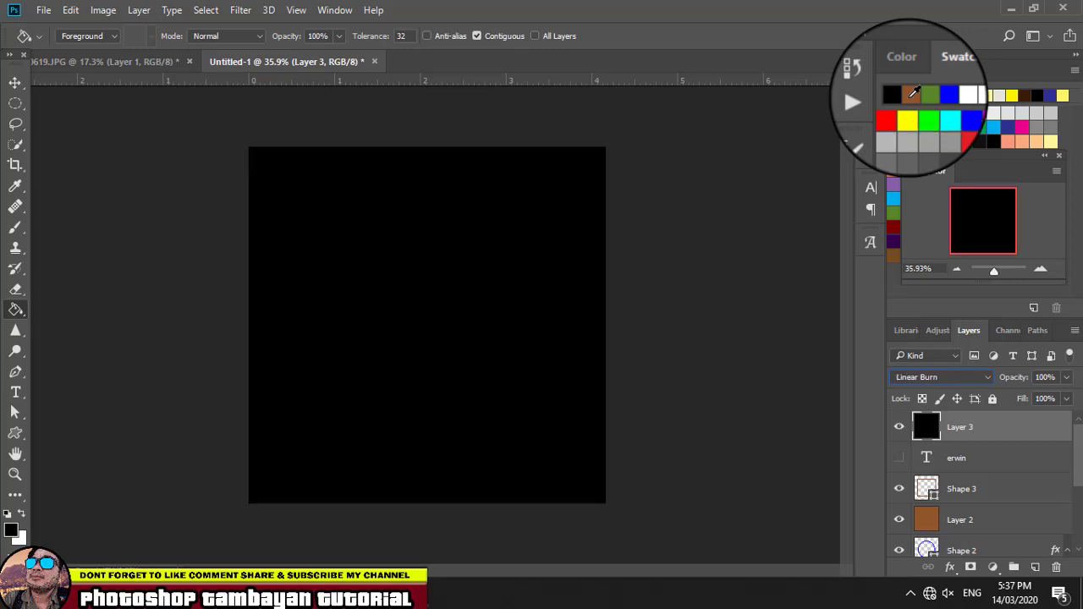
pyautogui.press('Down')
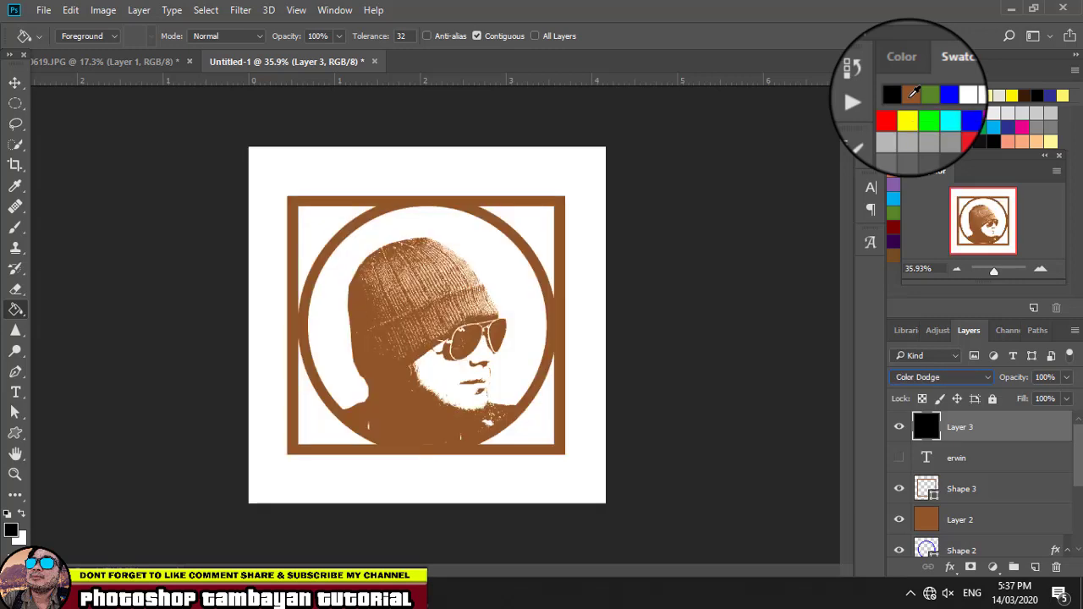
pyautogui.press('Down')
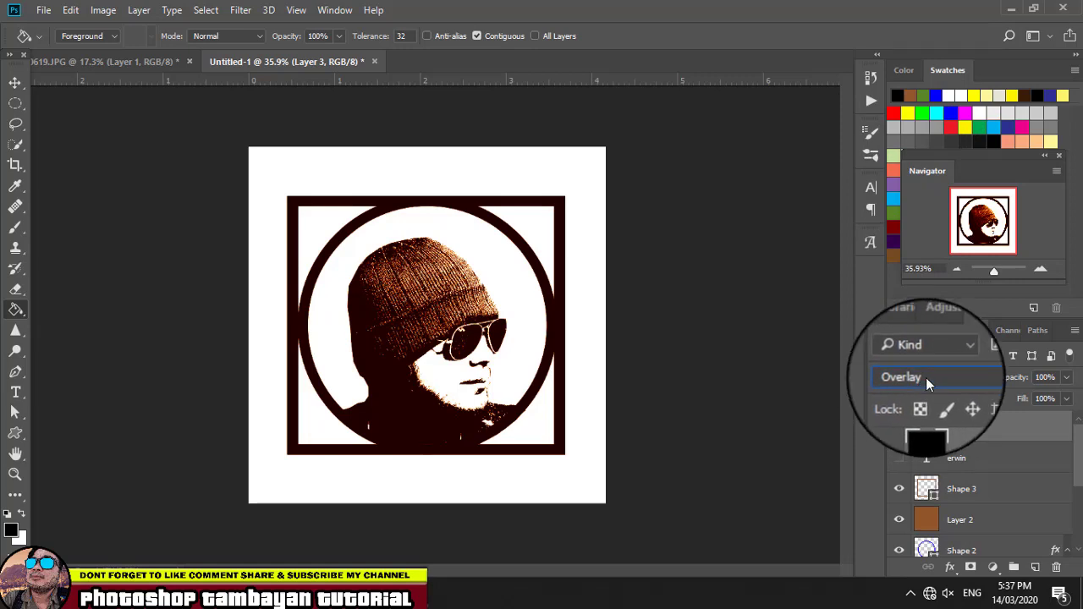
# Step: Compare further blend modes such as Color, Subtract and Pin Light on the black Layer 3, and settle on Hard Mix
pyautogui.click(947, 378)
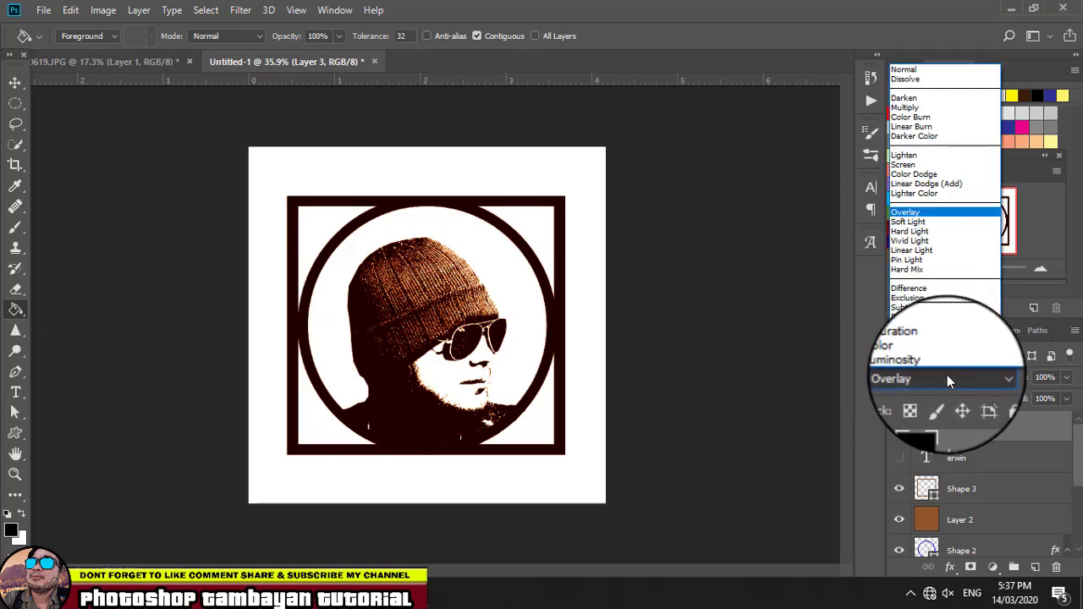
pyautogui.click(944, 357)
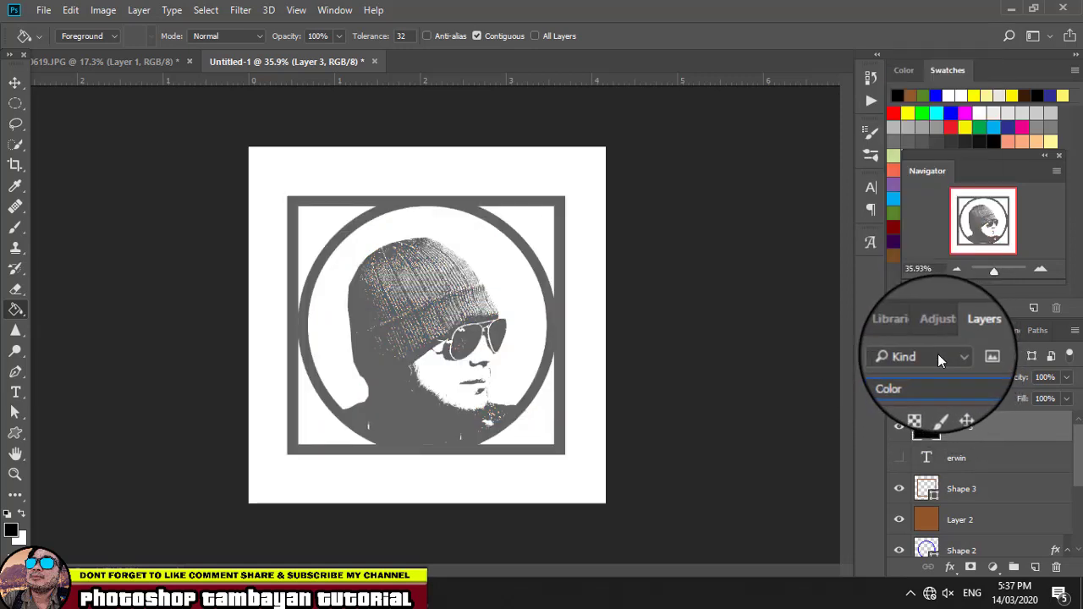
pyautogui.press('Up')
pyautogui.press('Up')
pyautogui.press('Up')
pyautogui.press('Up')
pyautogui.press('Up')
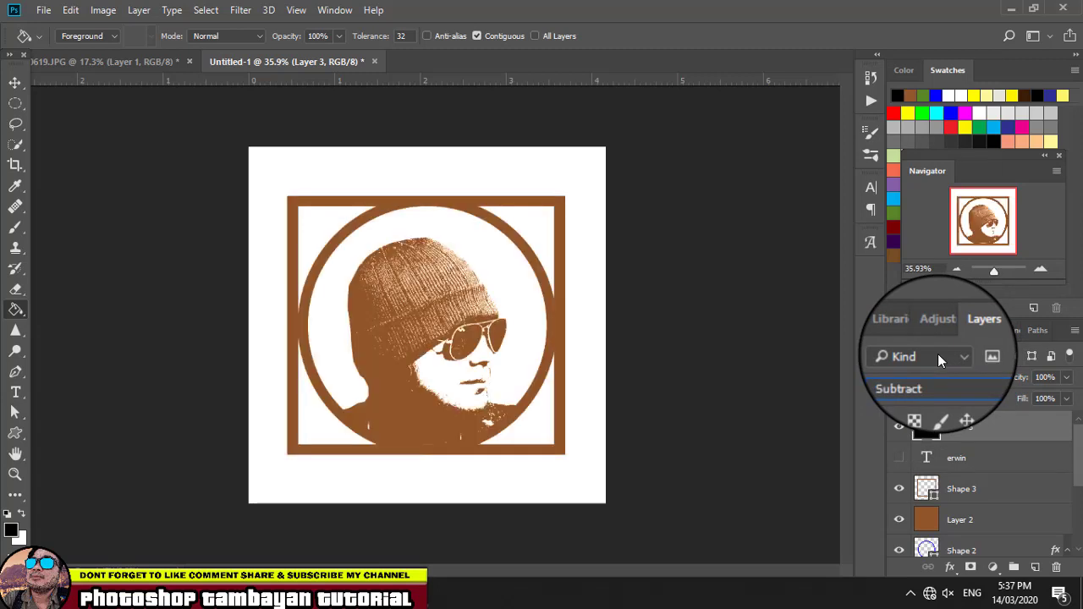
pyautogui.press('Up')
pyautogui.press('Up')
pyautogui.press('Up')
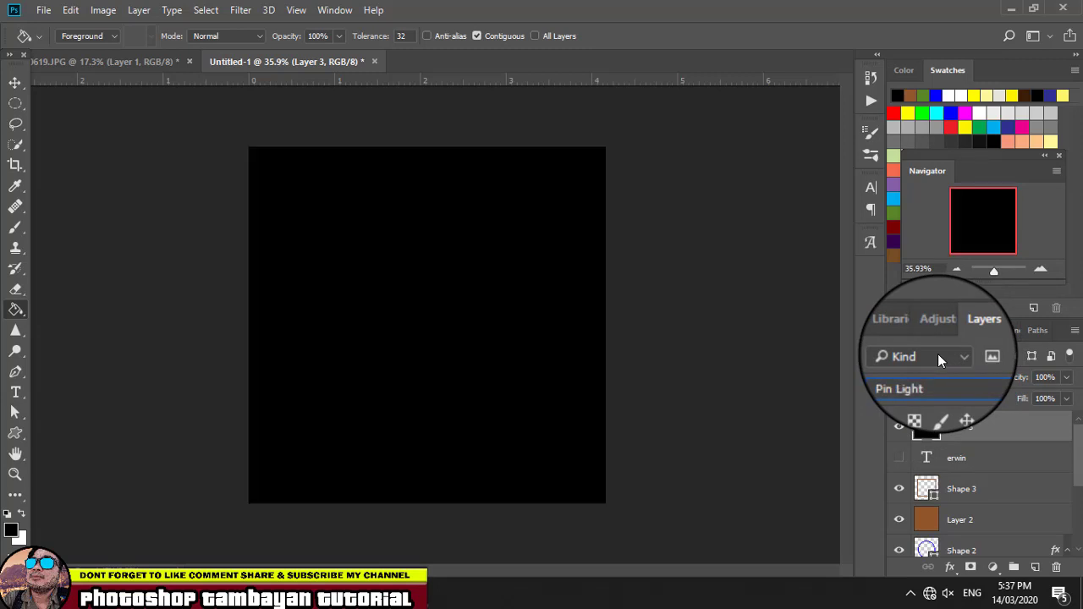
pyautogui.press('Down')
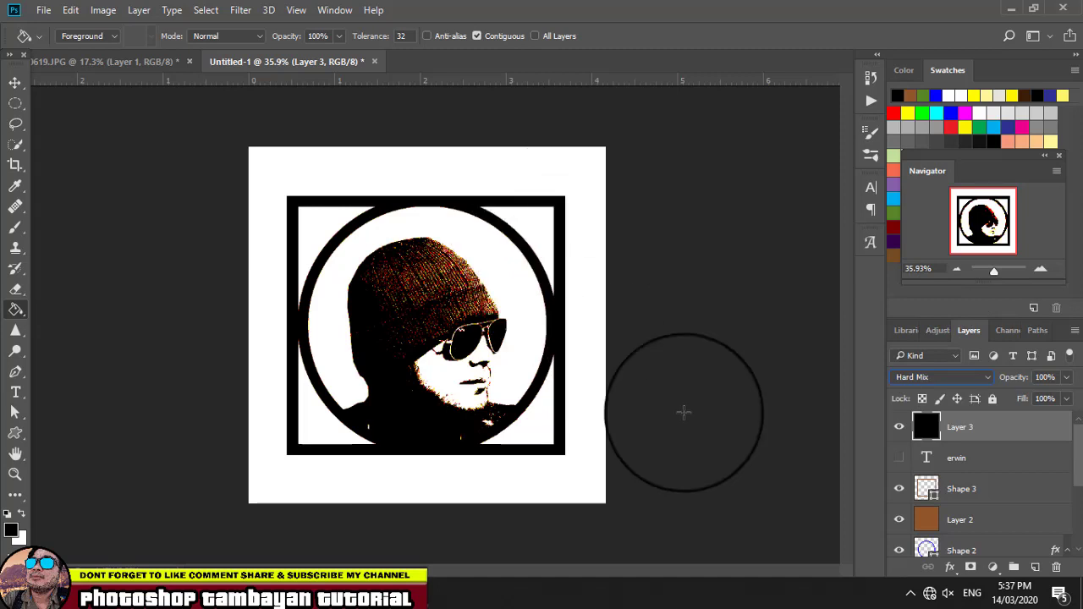
# Step: Scale the portrait on Layer 1 up to about 109.9% so it fills the ring, and apply the transformation
pyautogui.click(1004, 493)
pyautogui.scroll(-3, 1006, 495)
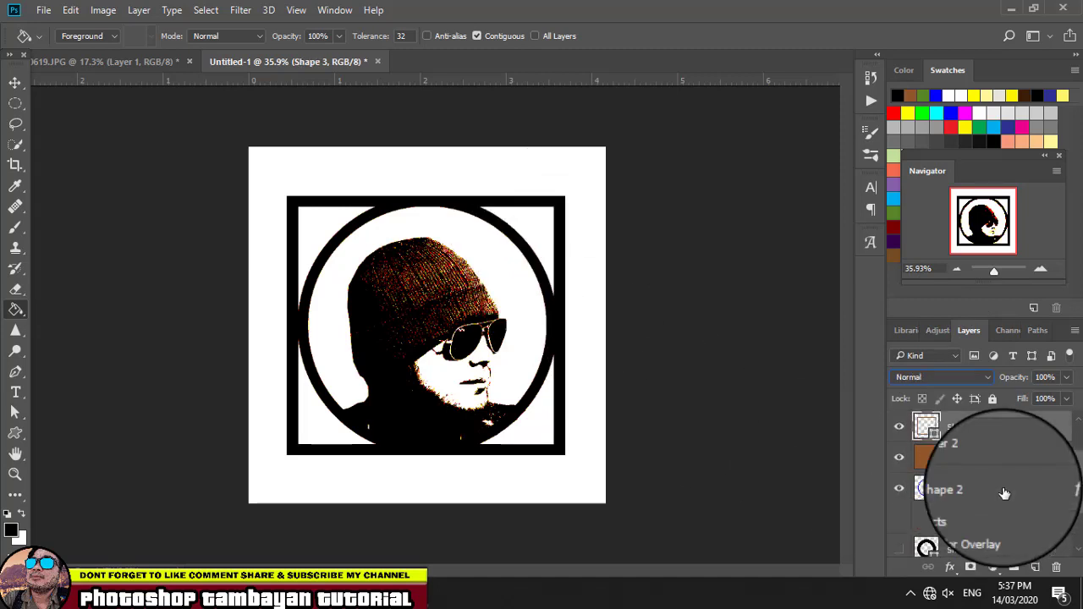
pyautogui.click(1001, 512)
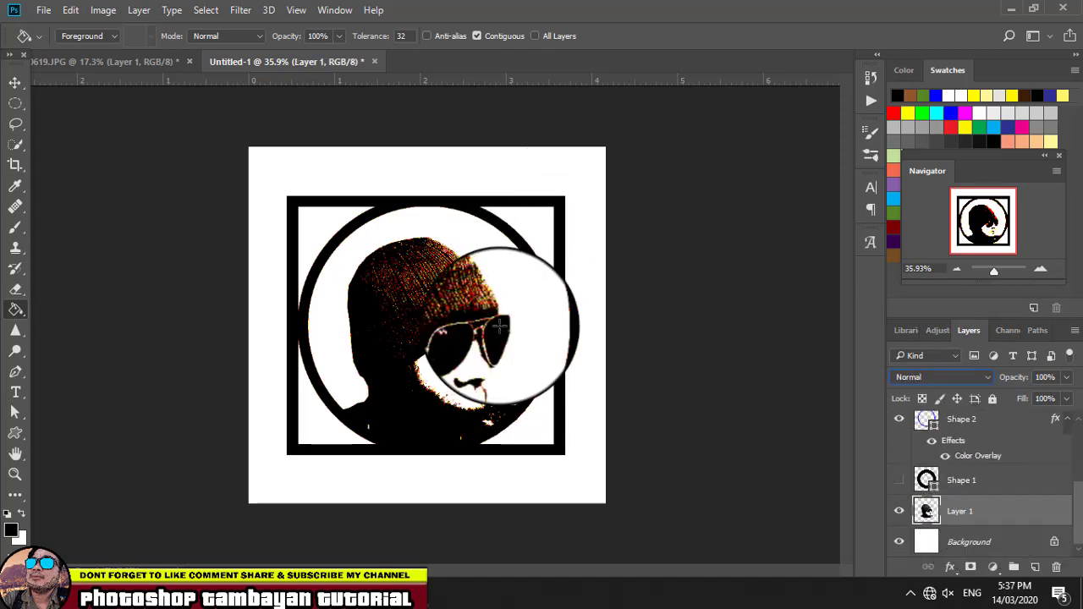
pyautogui.click(22, 81)
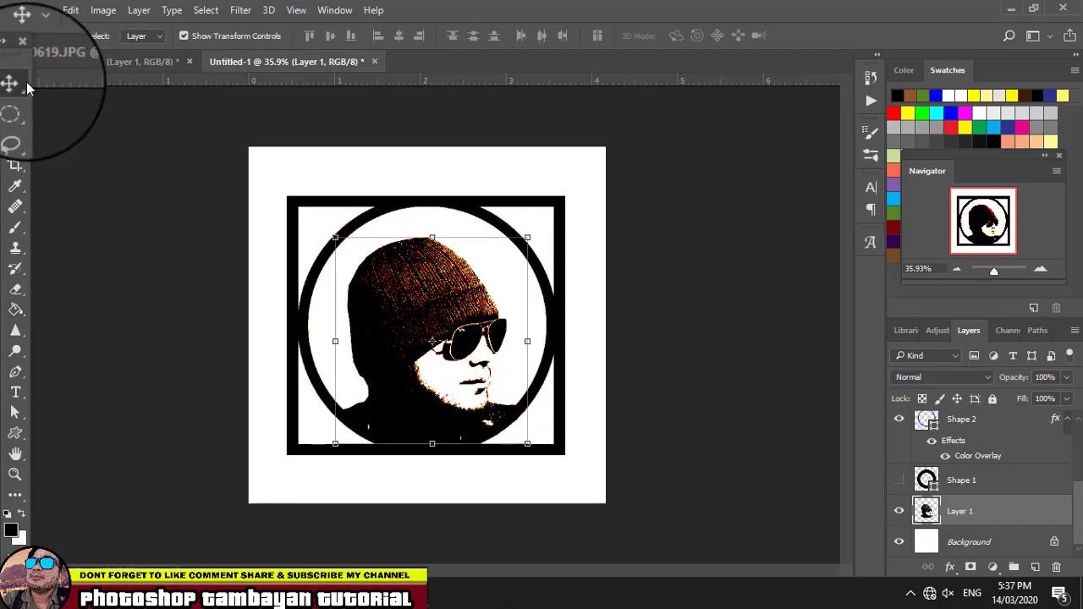
pyautogui.click(527, 239)
pyautogui.moveTo(527, 239); pyautogui.dragTo(547, 216)
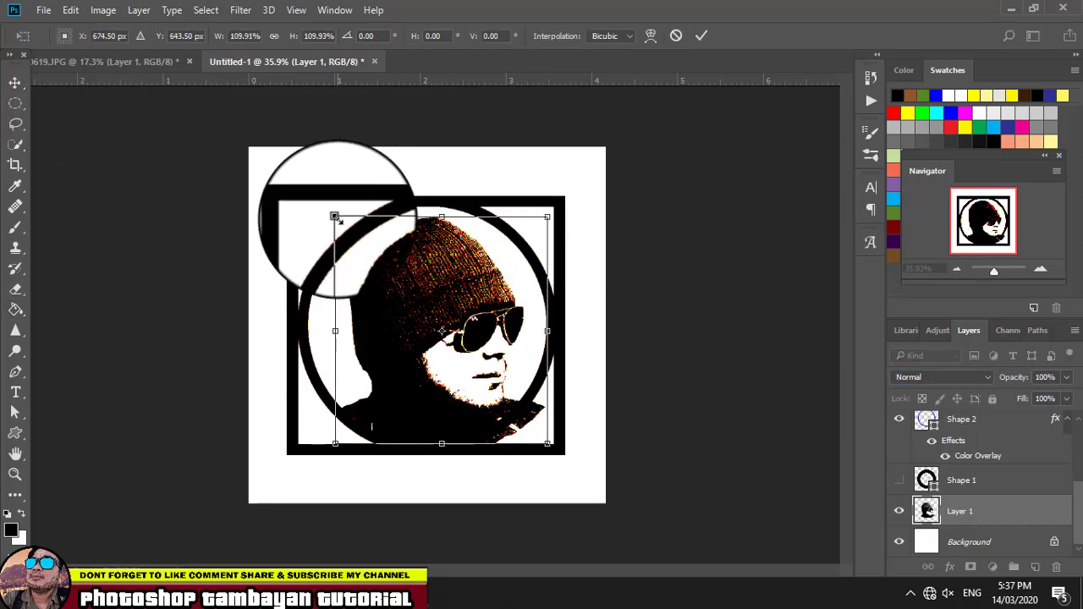
pyautogui.moveTo(336, 218)
pyautogui.mouseDown()
pyautogui.moveTo(328, 212)
pyautogui.moveTo(334, 218)
pyautogui.mouseUp()
pyautogui.press('Return')
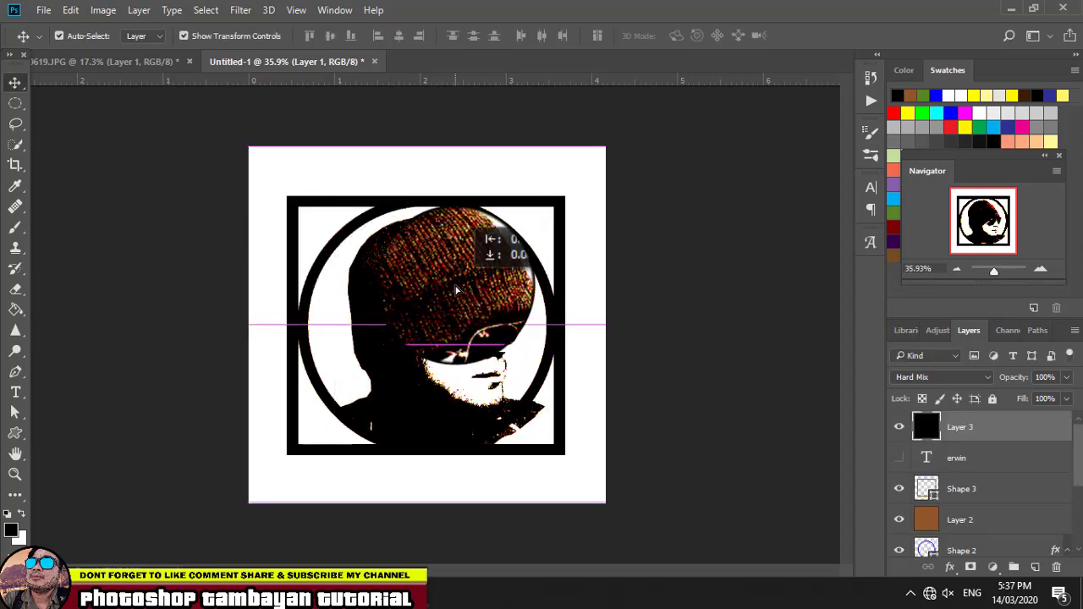
pyautogui.moveTo(455, 289); pyautogui.dragTo(456, 290)
pyautogui.click(678, 392)
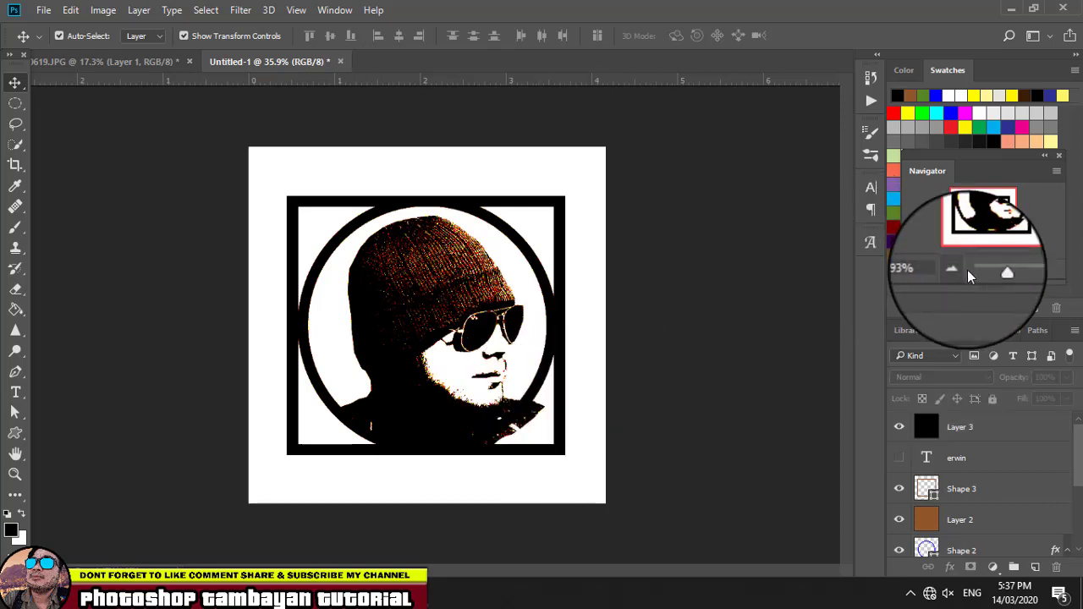
# Step: Erase the jacket parts of Layer 1 that spill outside the ring's lower right edge, using a 90 px eraser
pyautogui.moveTo(994, 270); pyautogui.dragTo(997, 275)
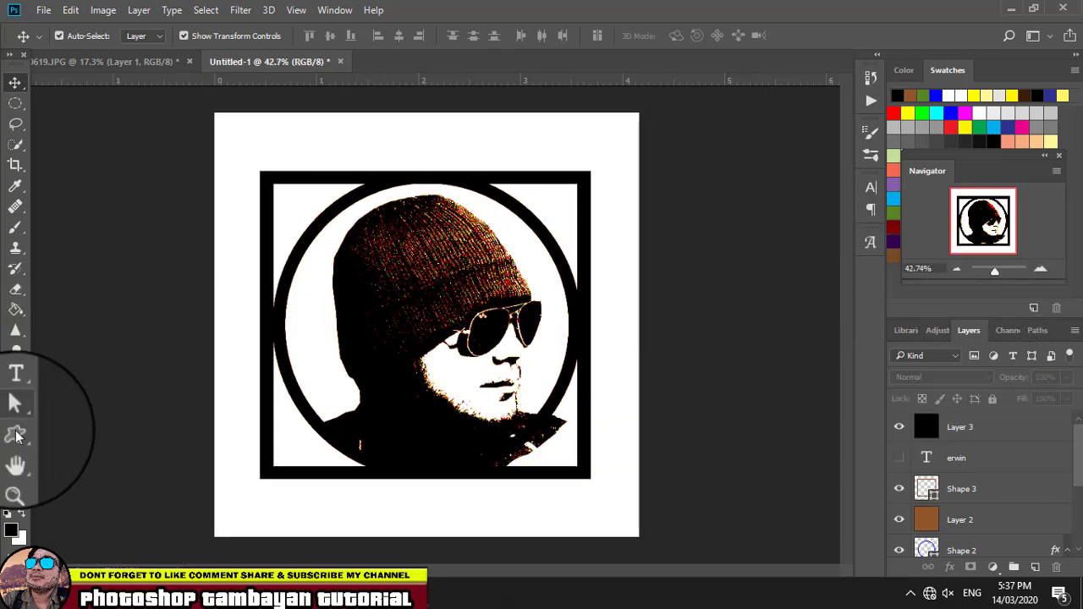
pyautogui.click(16, 476)
pyautogui.click(546, 449)
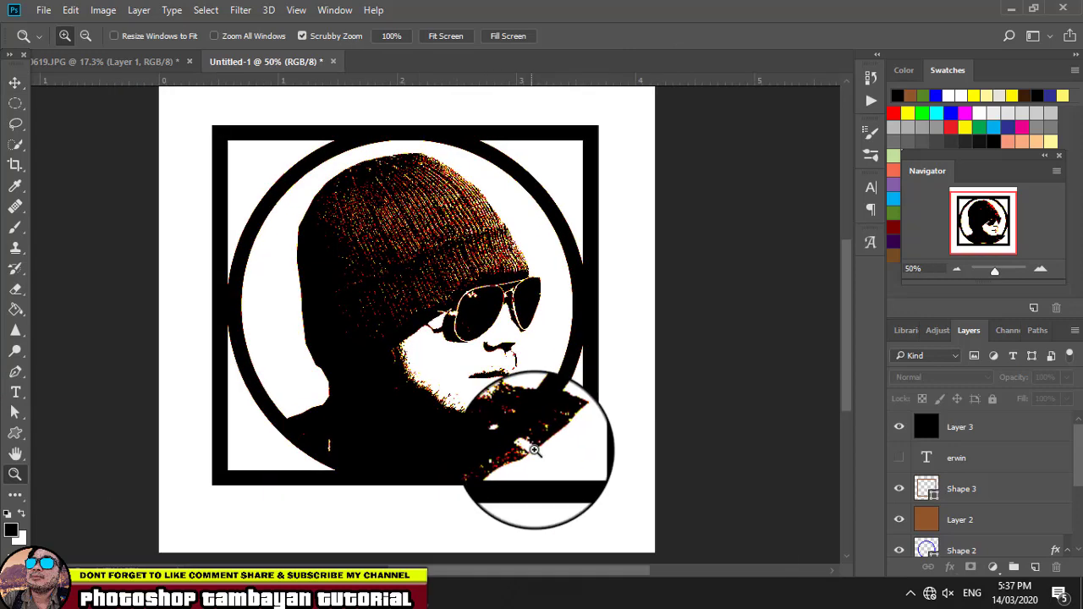
pyautogui.click(546, 445)
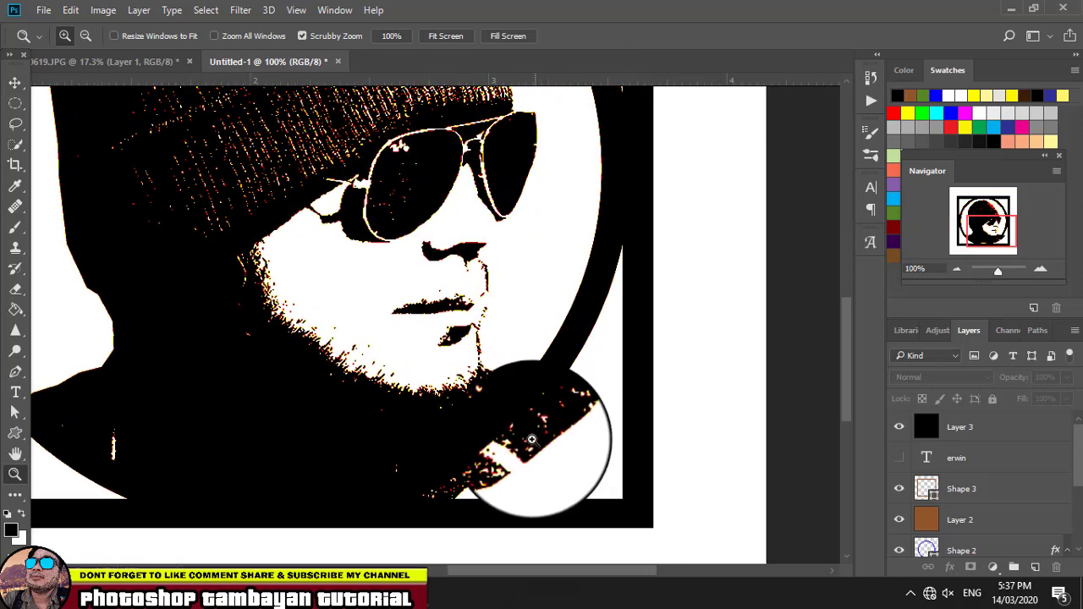
pyautogui.scroll(-1, 531, 439)
pyautogui.click(16, 288)
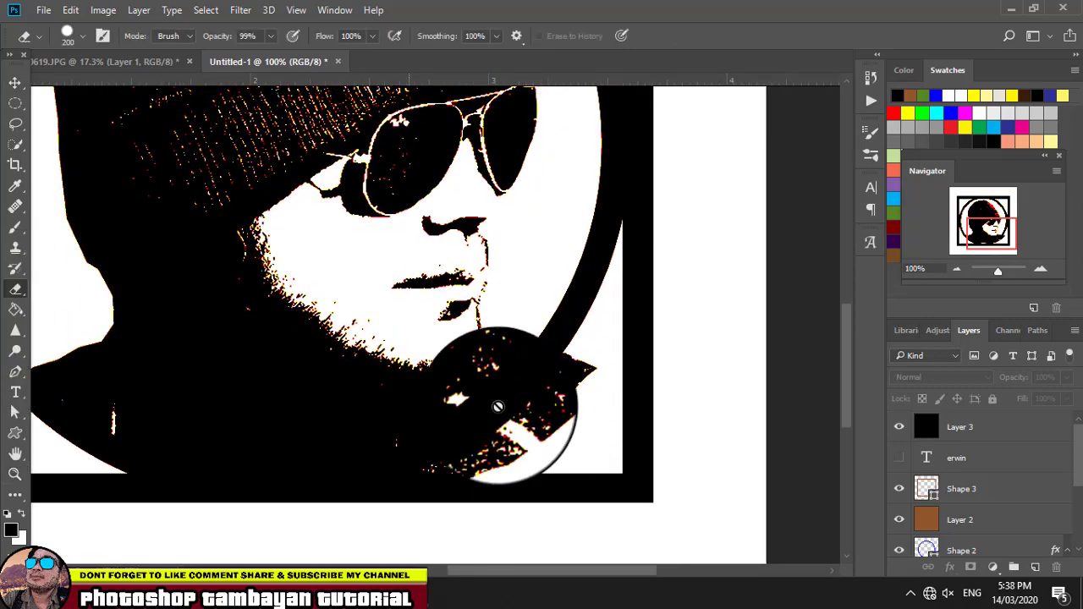
pyautogui.scroll(-3, 999, 518)
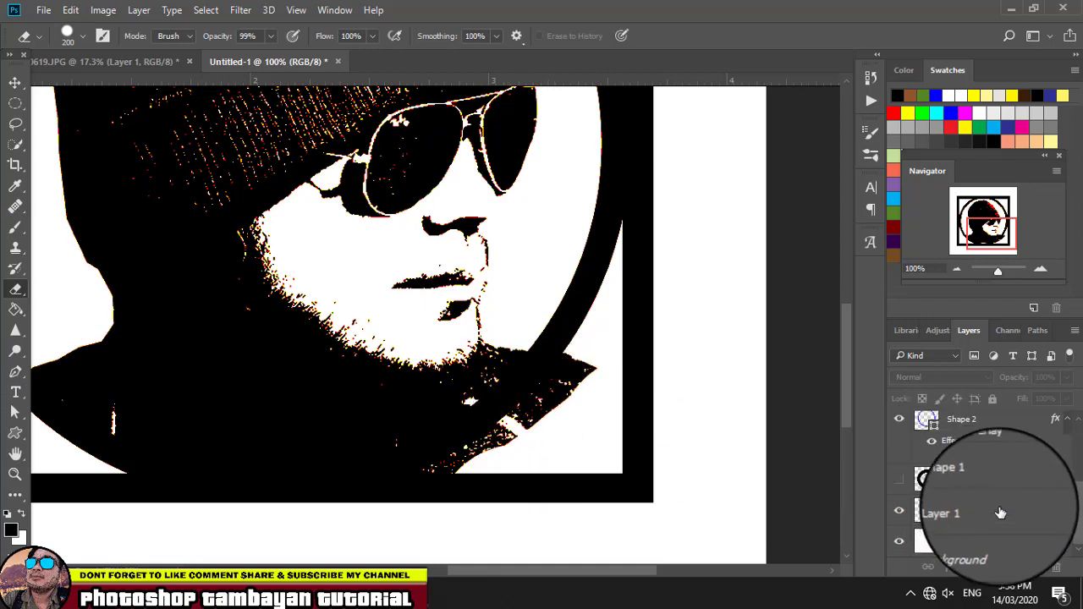
pyautogui.click(1000, 513)
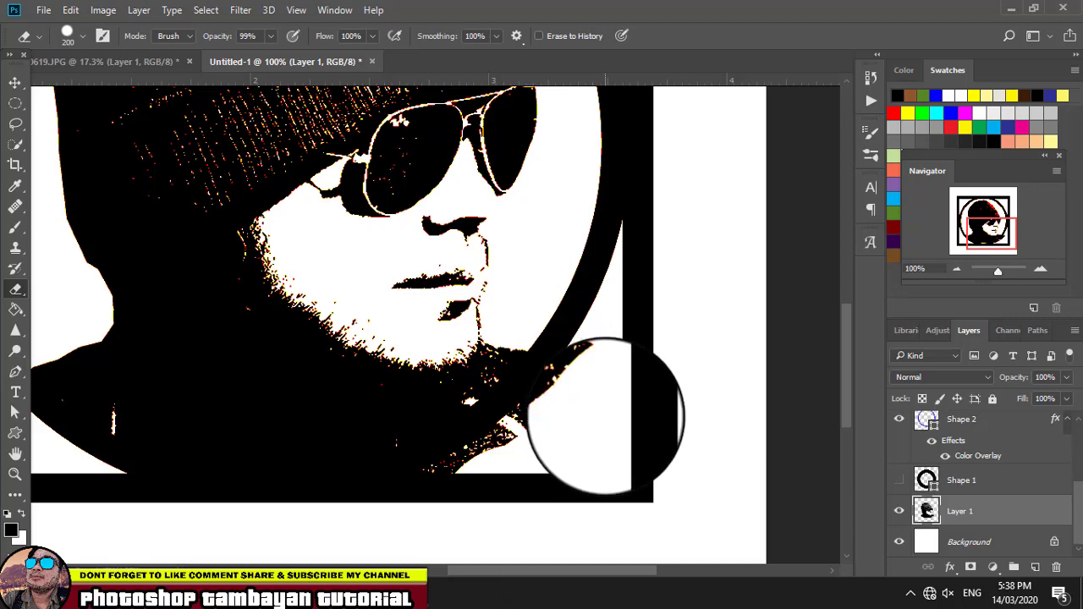
pyautogui.press('[')
pyautogui.press('[')
pyautogui.press('[')
pyautogui.press('[')
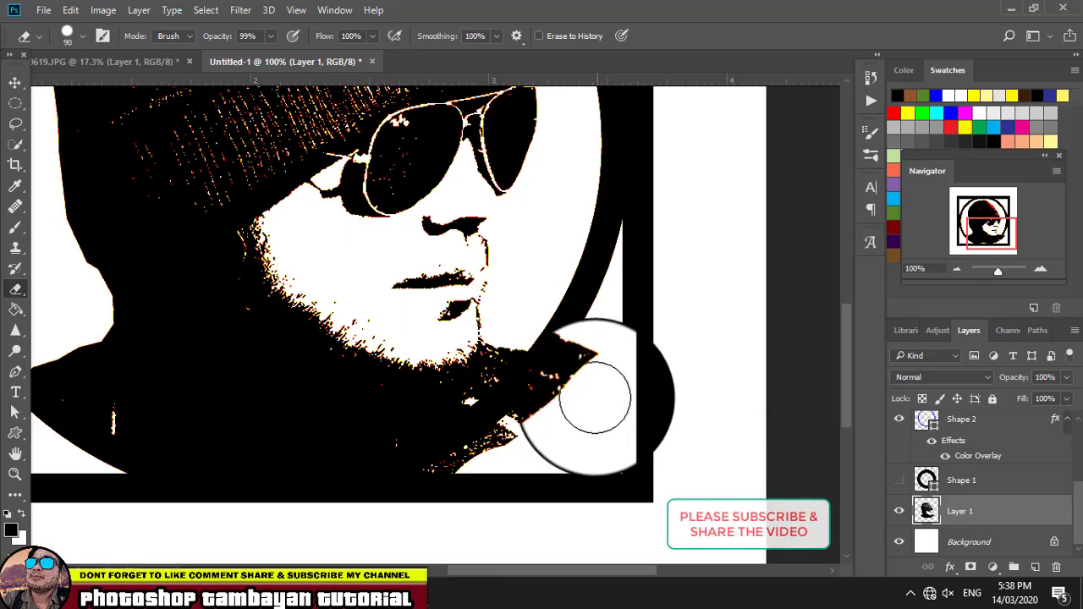
pyautogui.moveTo(593, 396)
pyautogui.mouseDown()
pyautogui.moveTo(573, 394)
pyautogui.moveTo(574, 383)
pyautogui.moveTo(508, 465)
pyautogui.moveTo(466, 474)
pyautogui.moveTo(446, 497)
pyautogui.moveTo(441, 461)
pyautogui.moveTo(373, 484)
pyautogui.mouseUp()
pyautogui.scroll(1, 597, 442)
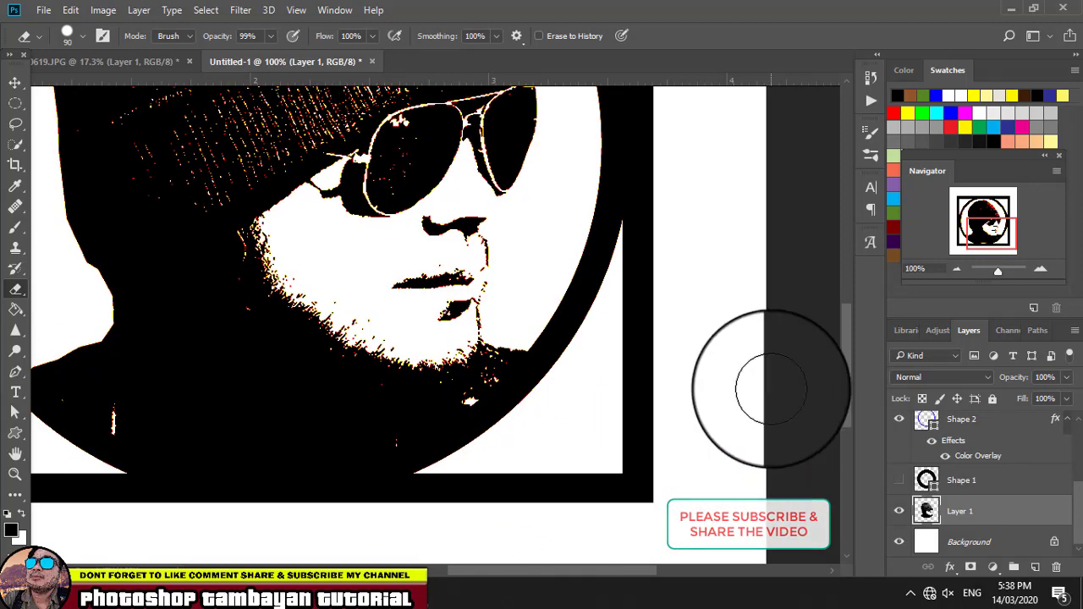
pyautogui.hotkey('ctrl', '0')
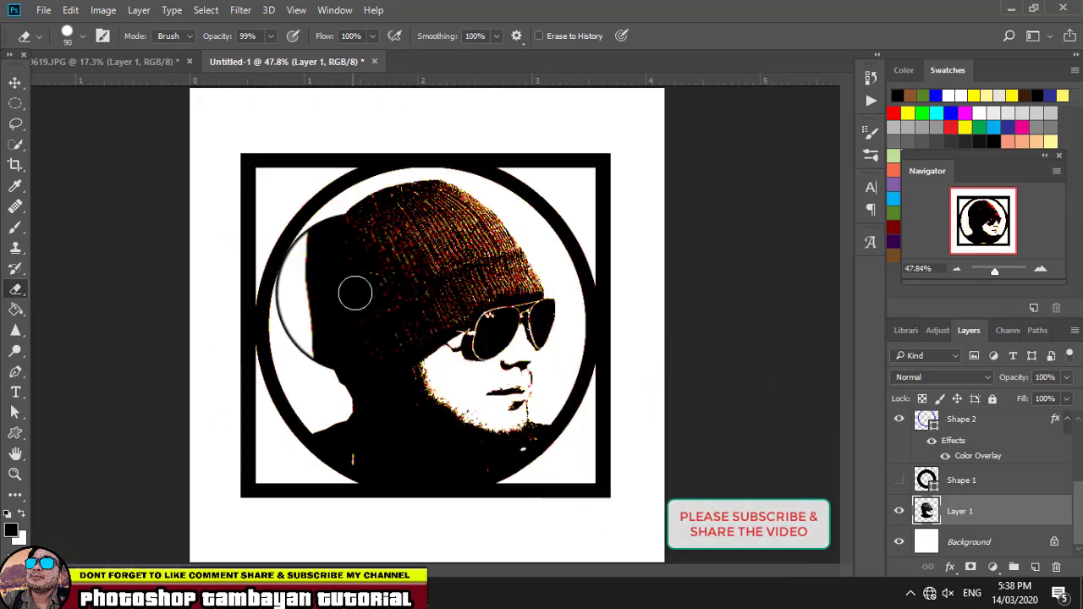
pyautogui.click(15, 82)
pyautogui.click(96, 165)
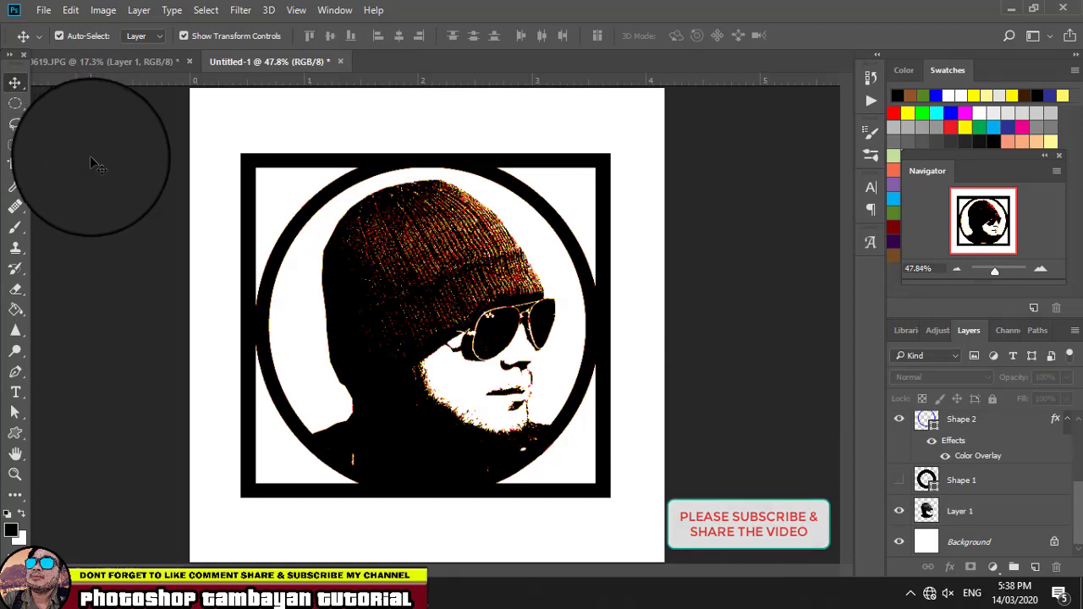